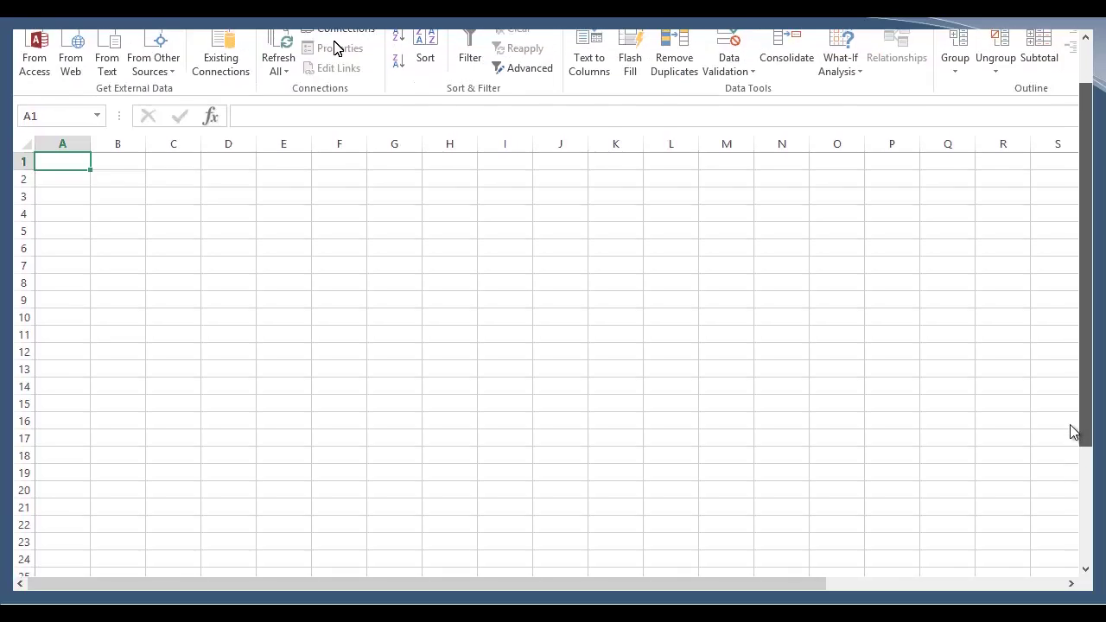
Step: Connect to the Analysis Services server with Windows Authentication, entering its server name, and choose the Financials cube in Dynamics GP Analysis Cubes
left_click(165, 115)
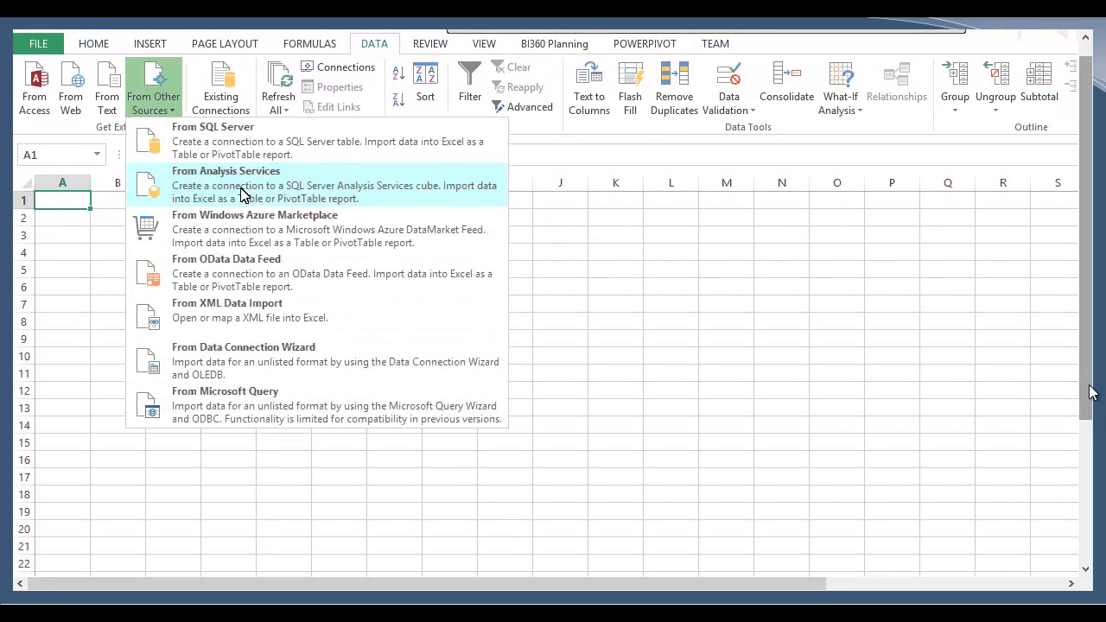
left_click(161, 197)
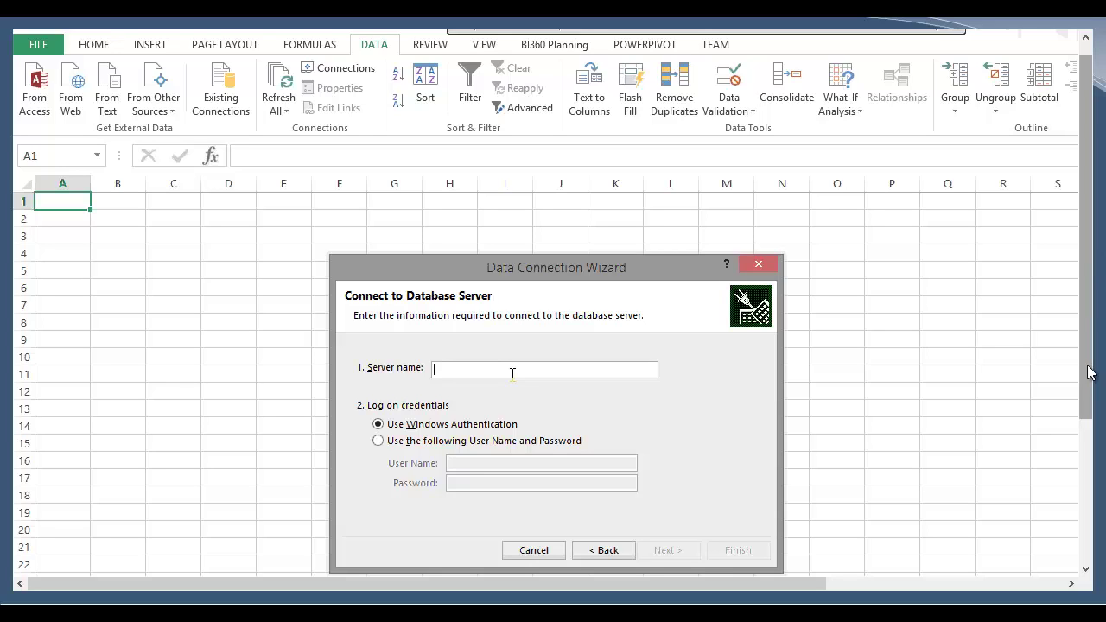
type("JROBERTS")
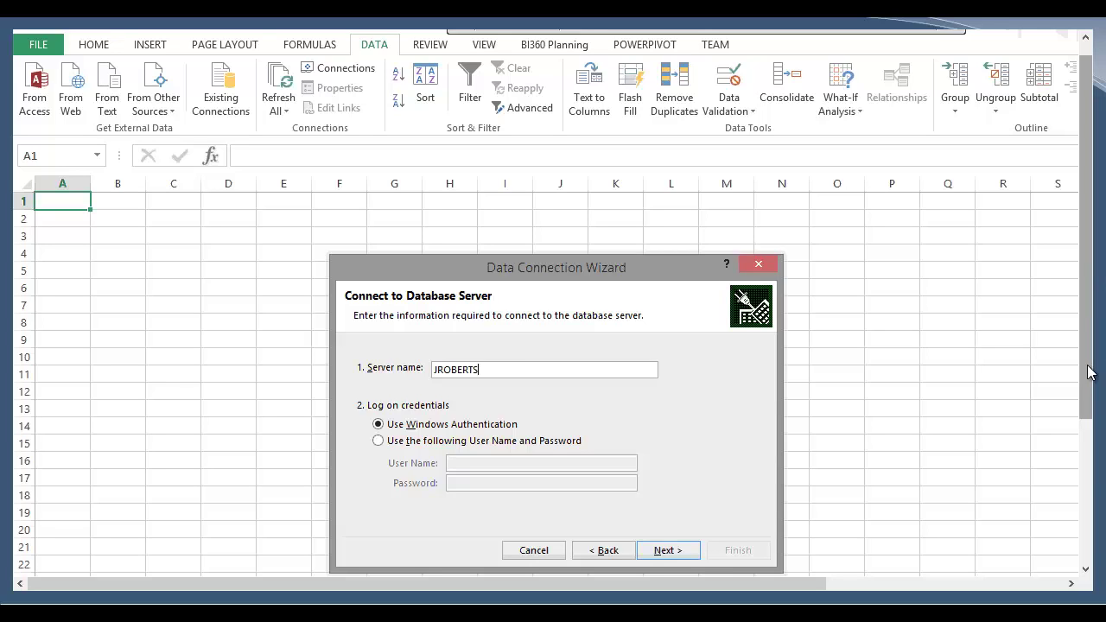
type("2013\\JROBERTS2015")
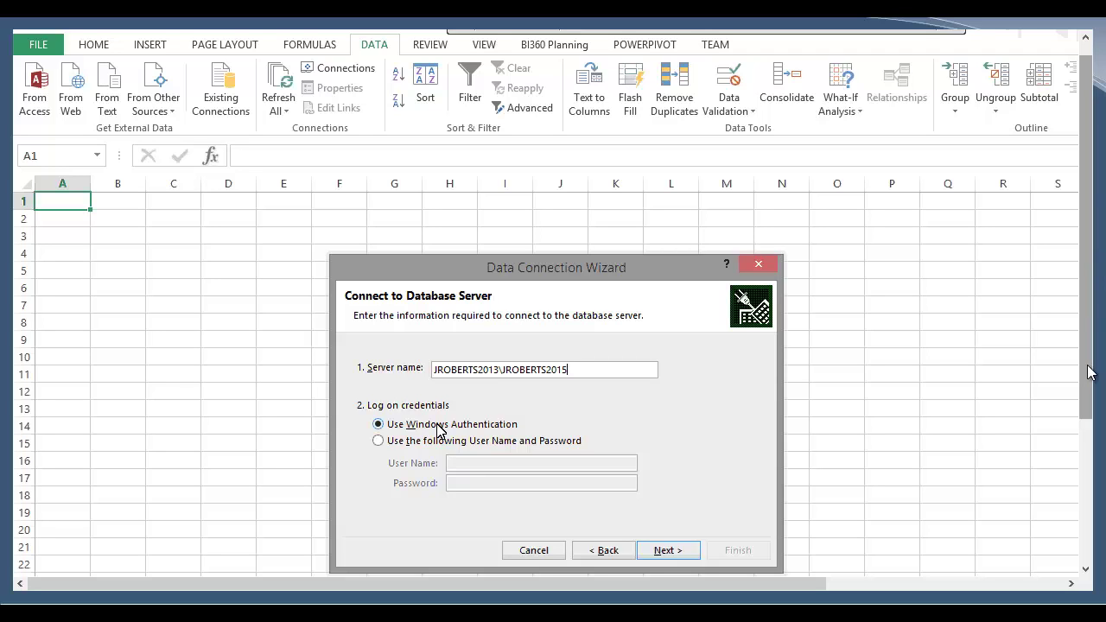
left_click_drag(682, 265, 678, 227)
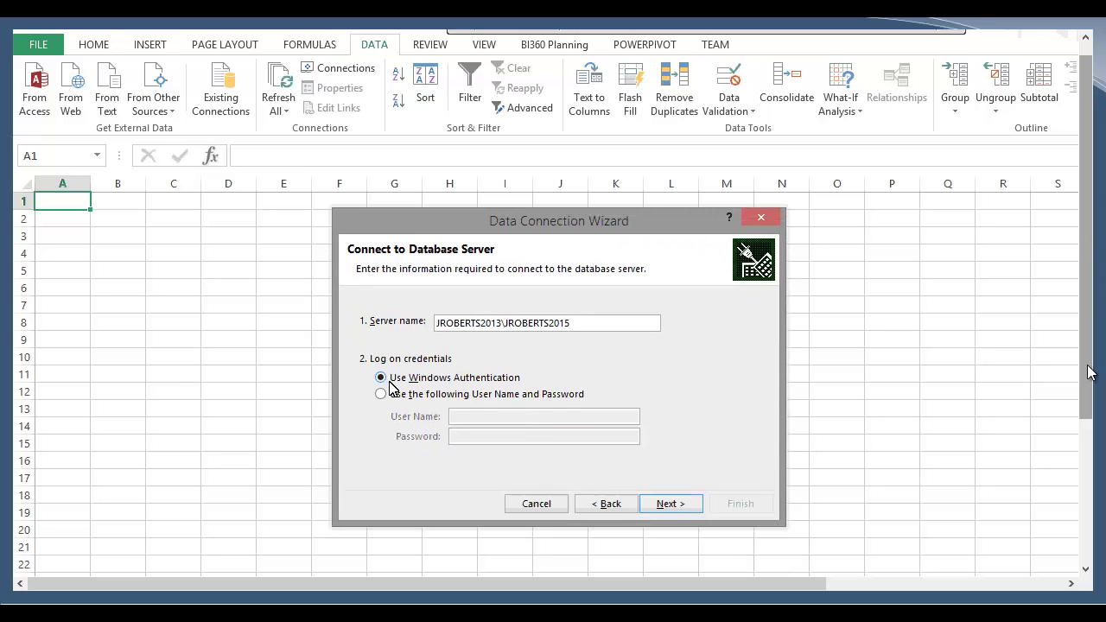
left_click(659, 506)
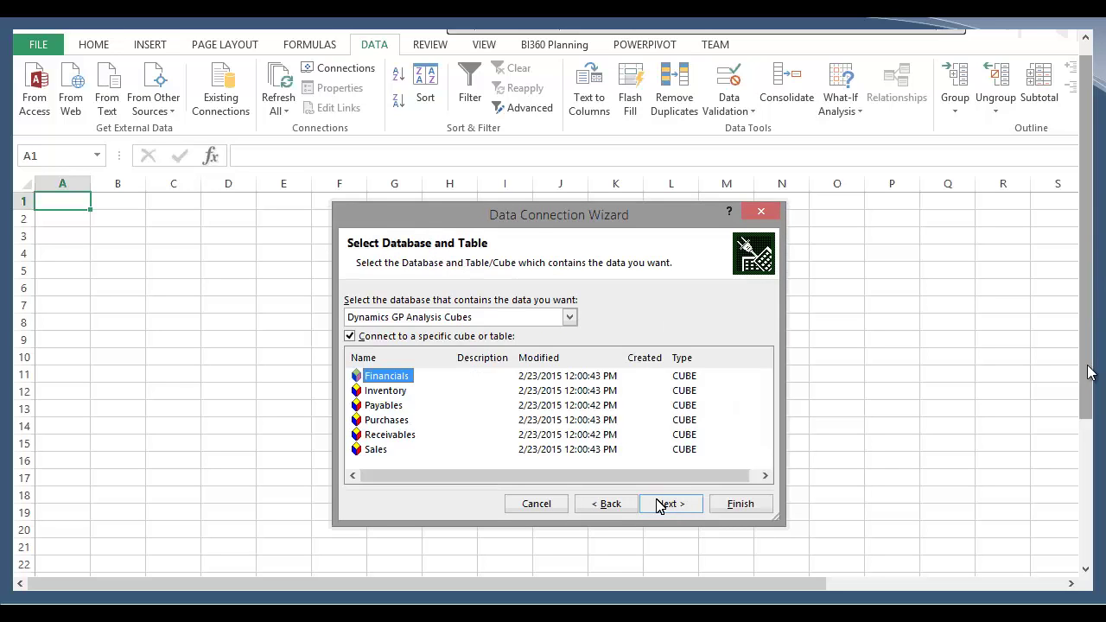
left_click_drag(782, 522, 767, 501)
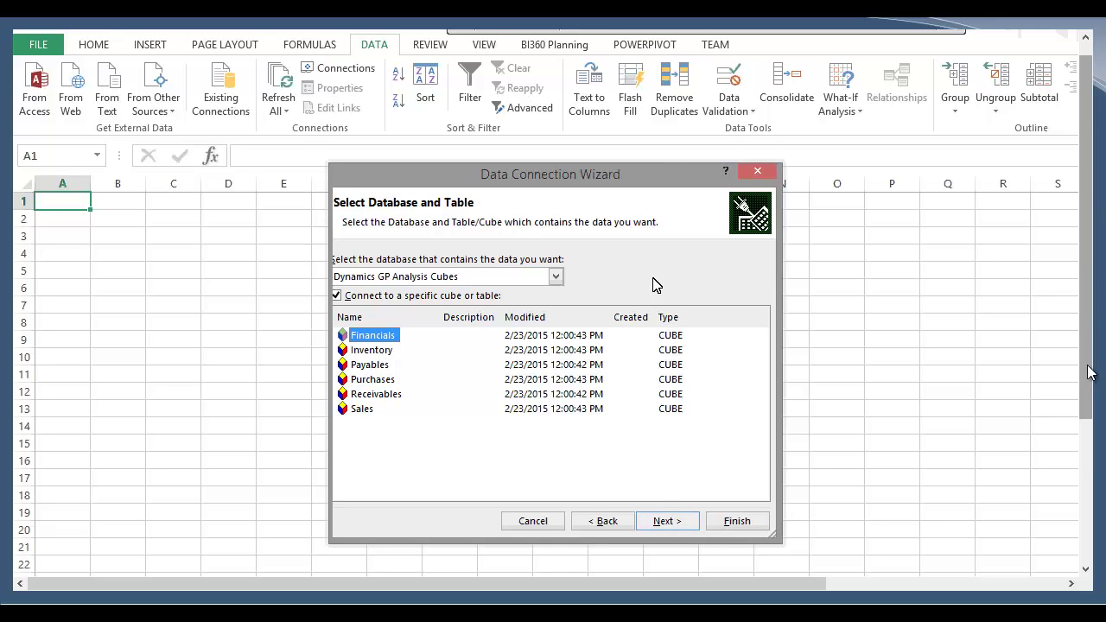
key("Return")
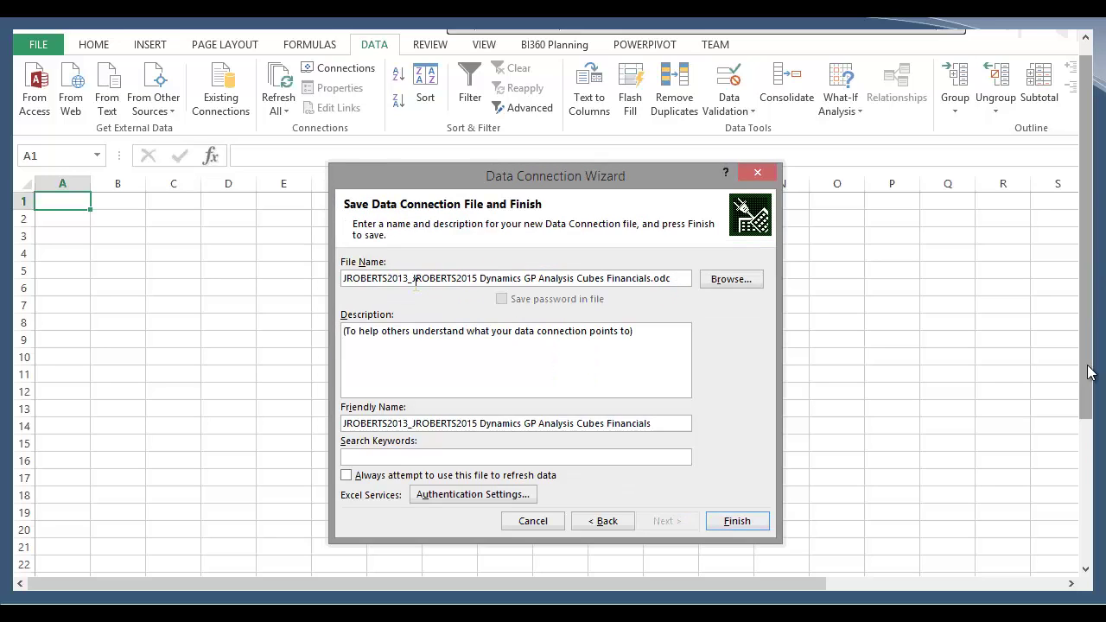
Step: Set both the data connection's file name and its friendly name to FINANCIALS DEMO
left_click_drag(670, 278, 349, 278)
key("BackSpace")
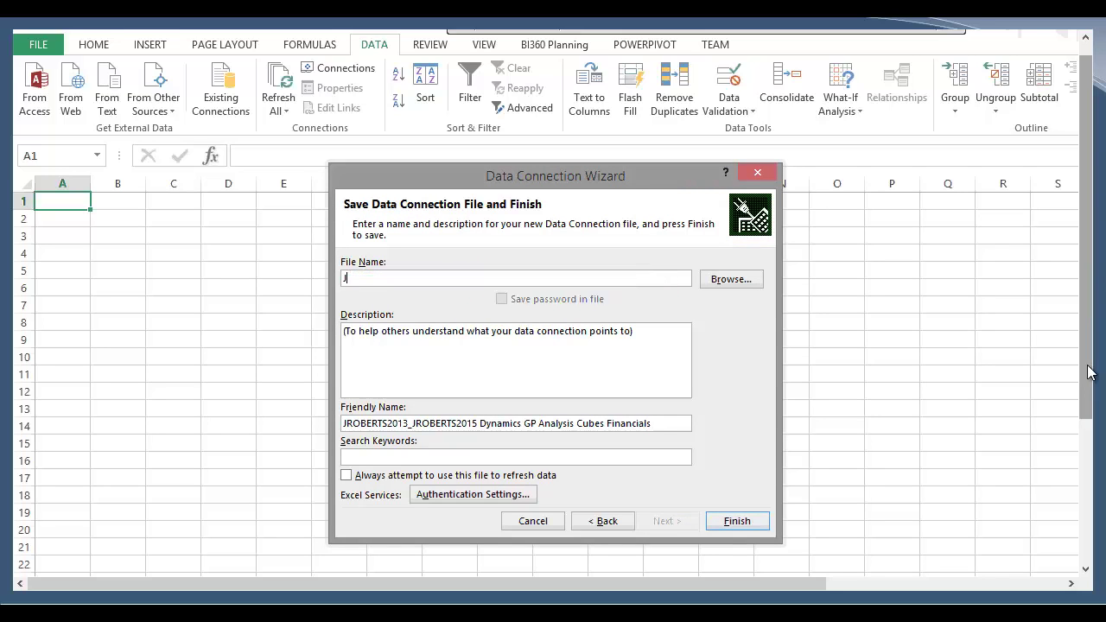
key("BackSpace")
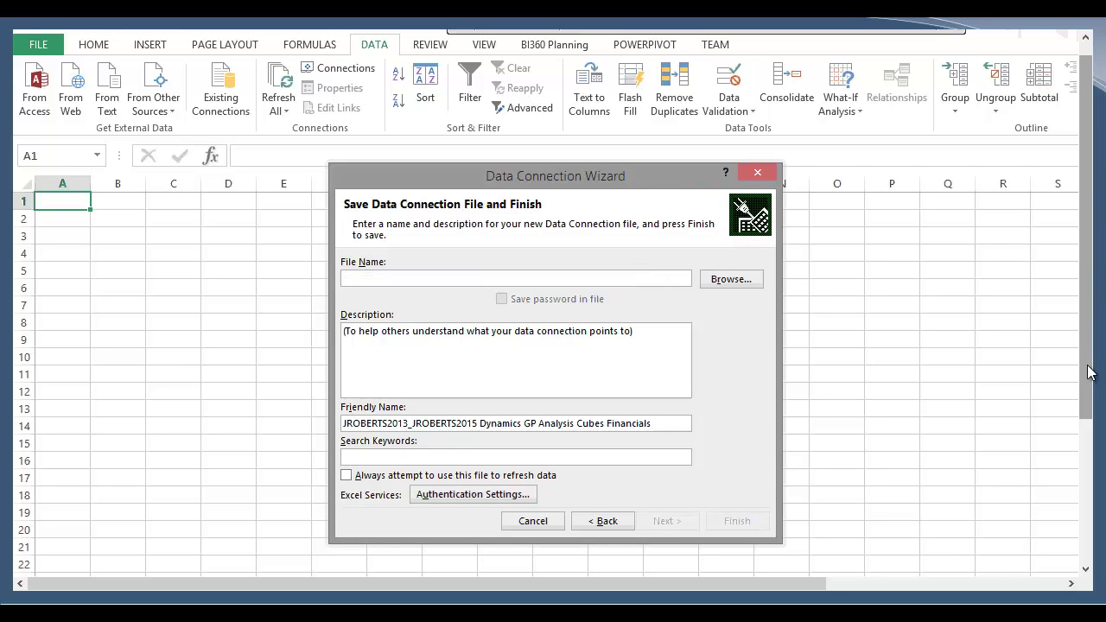
type("FiN")
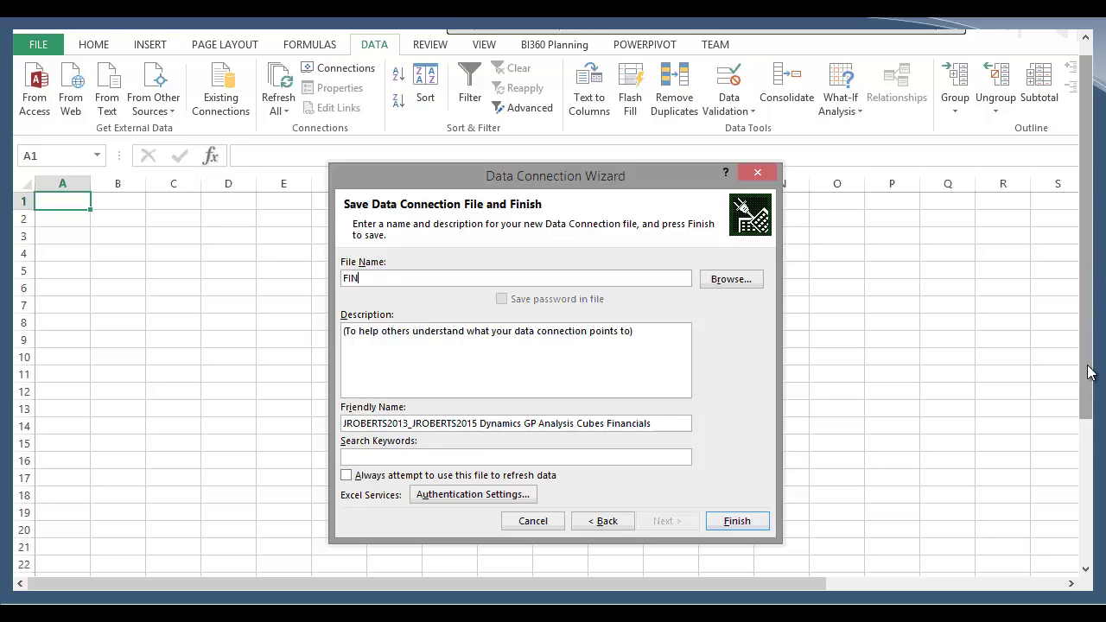
type("ANCIALS DEMO")
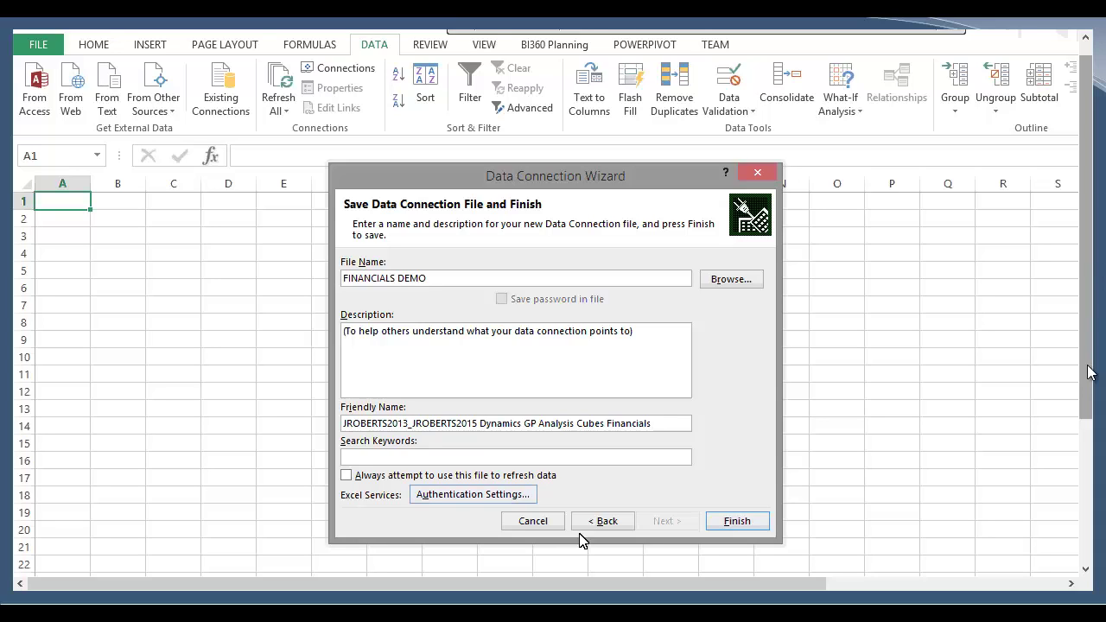
left_click(424, 283)
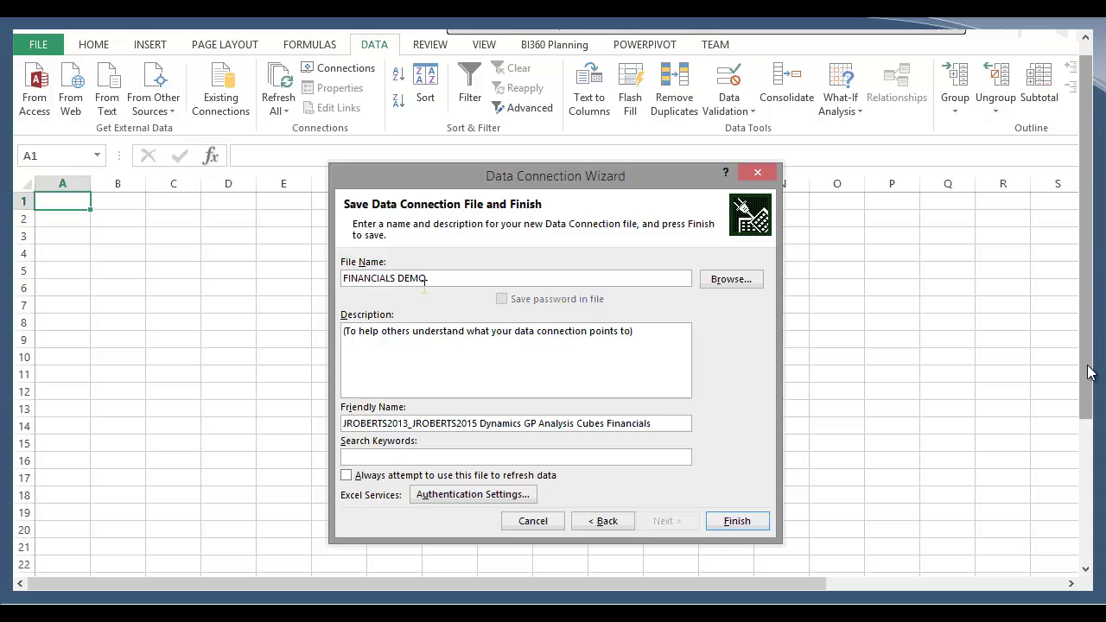
left_click_drag(664, 422, 326, 421)
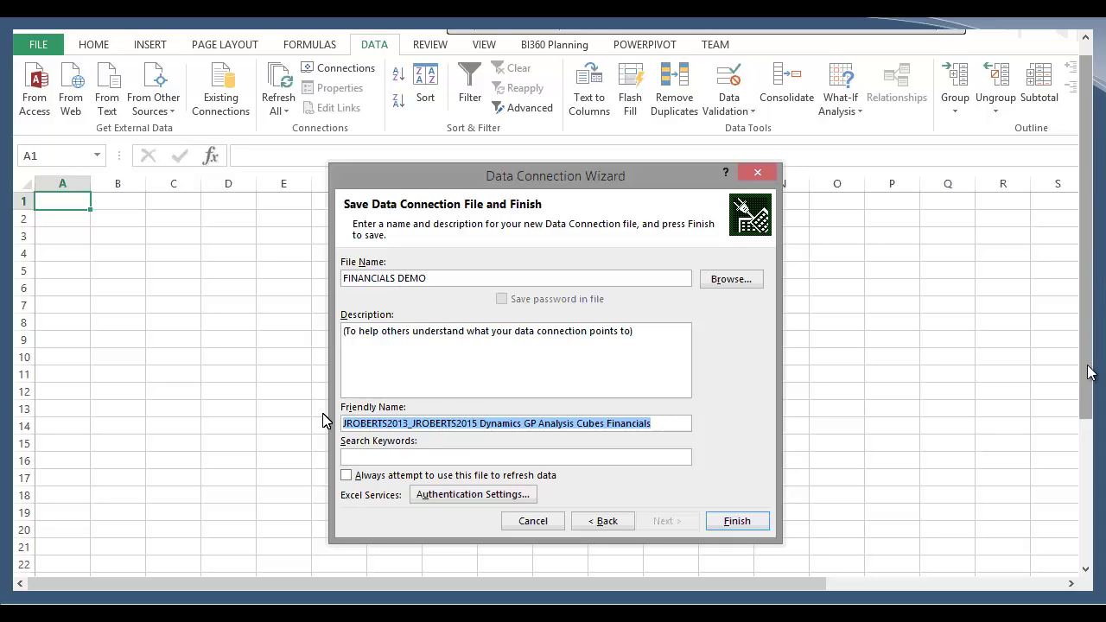
type("FINANCIALS DEMO")
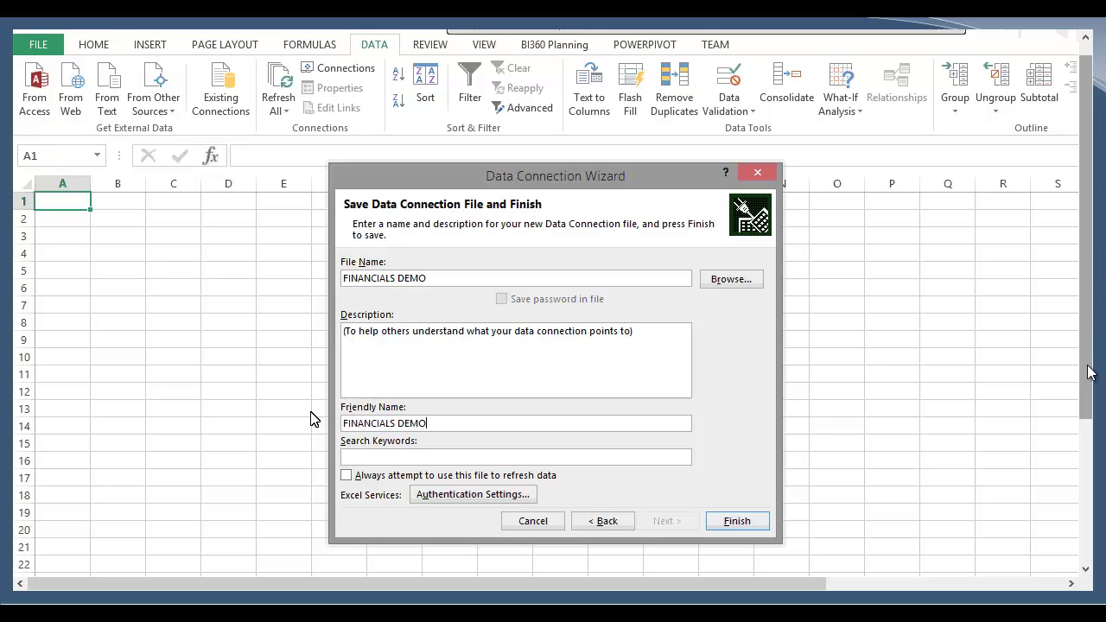
Step: Save the data connection and import it as a PivotTable Report at cell A1 of the existing worksheet
left_click(738, 521)
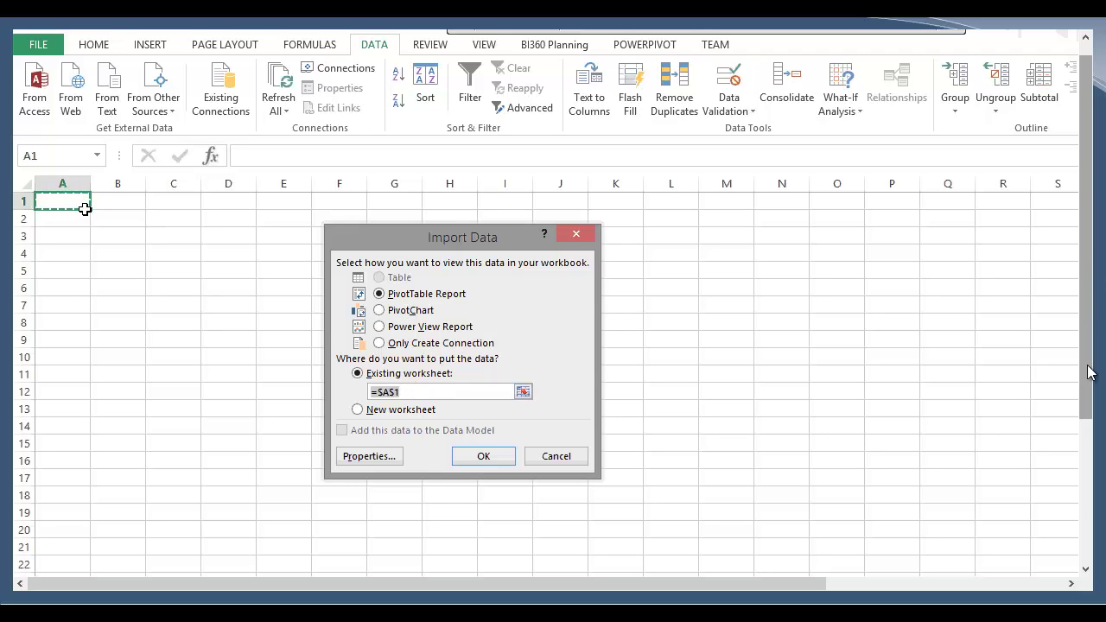
left_click(467, 460)
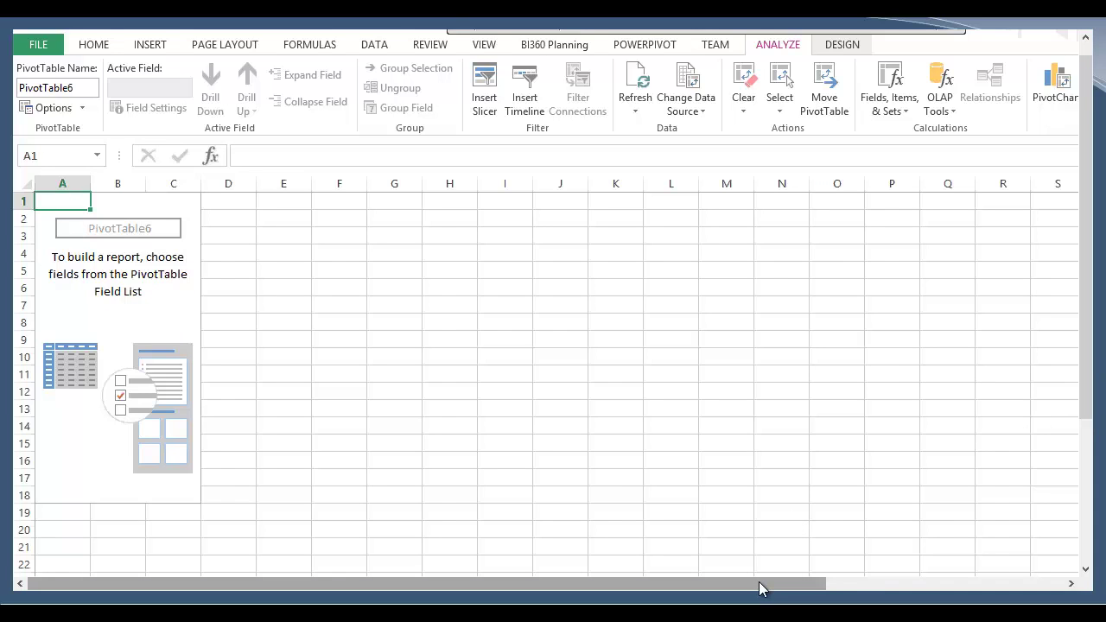
Step: Add the Amount - GL Trans measure from the GL Trans group to the PivotTable's values
left_click_drag(758, 581, 1015, 562)
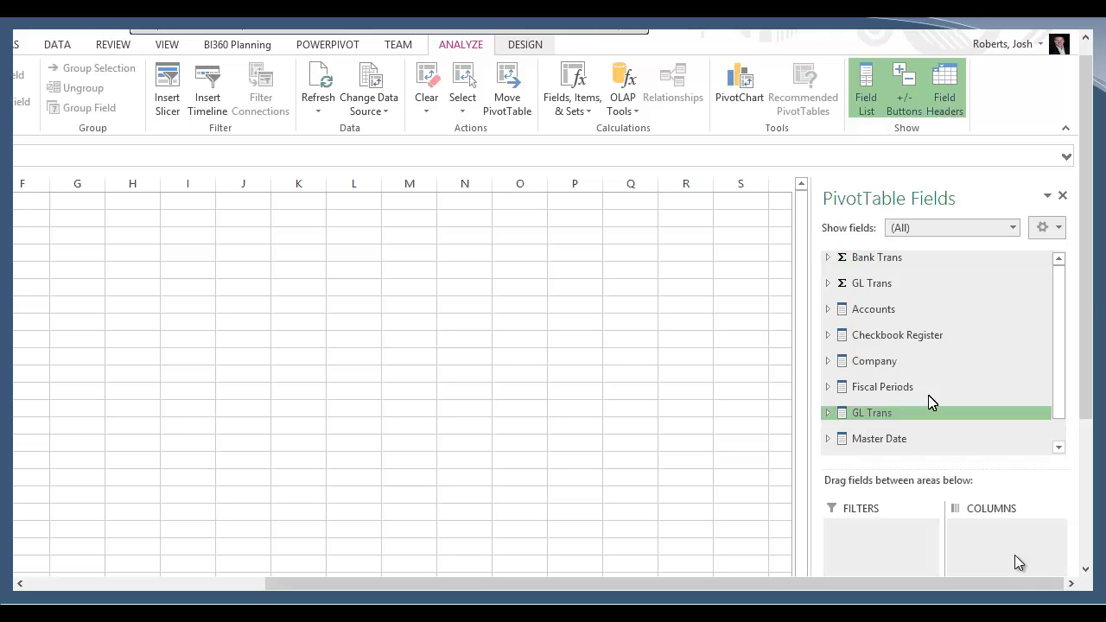
scroll(1066, 281, "down", 1)
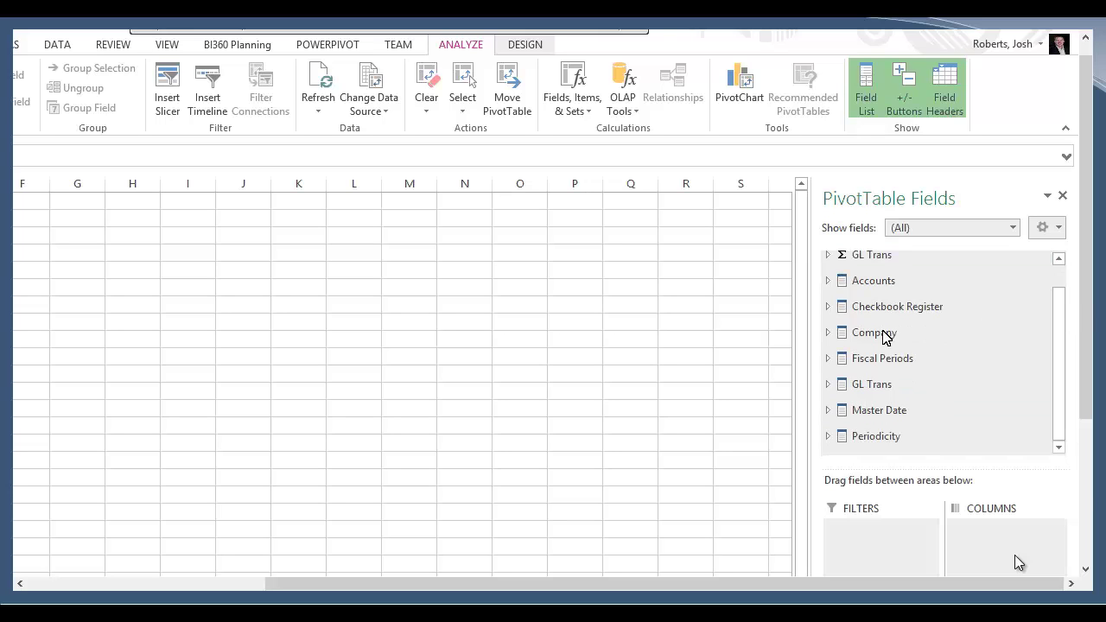
left_click(873, 281)
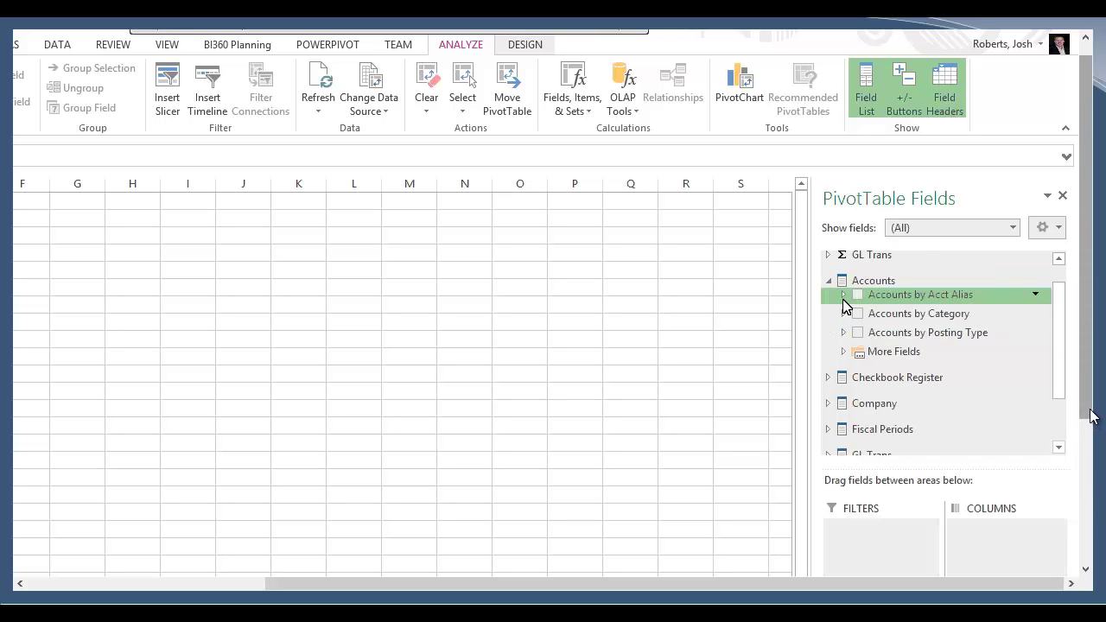
left_click(845, 352)
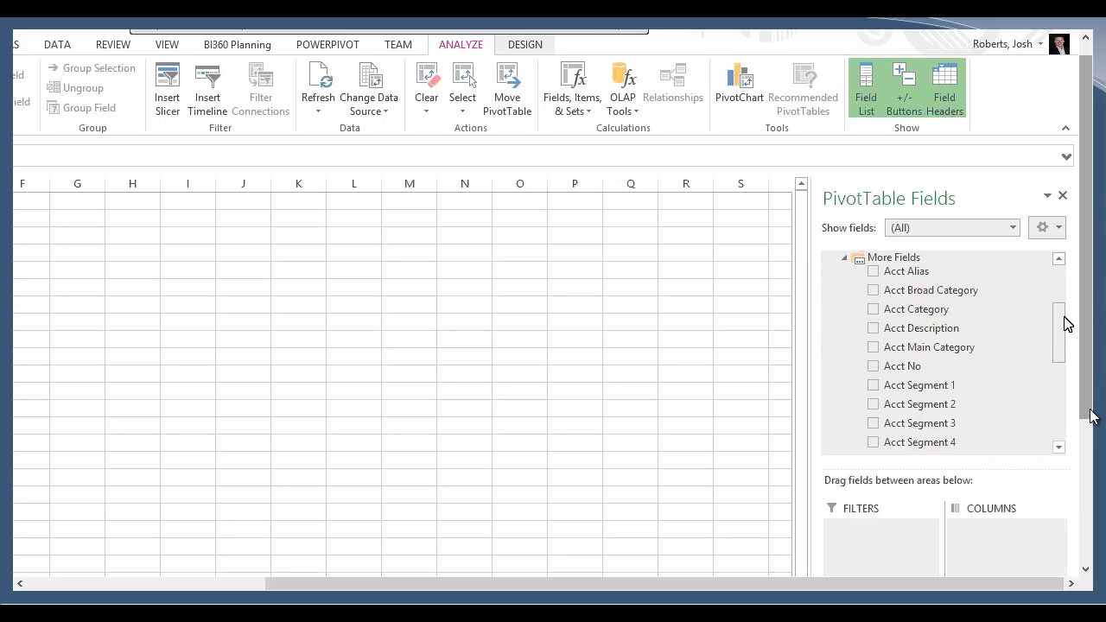
scroll(1066, 321, "up", 2)
left_click(830, 309)
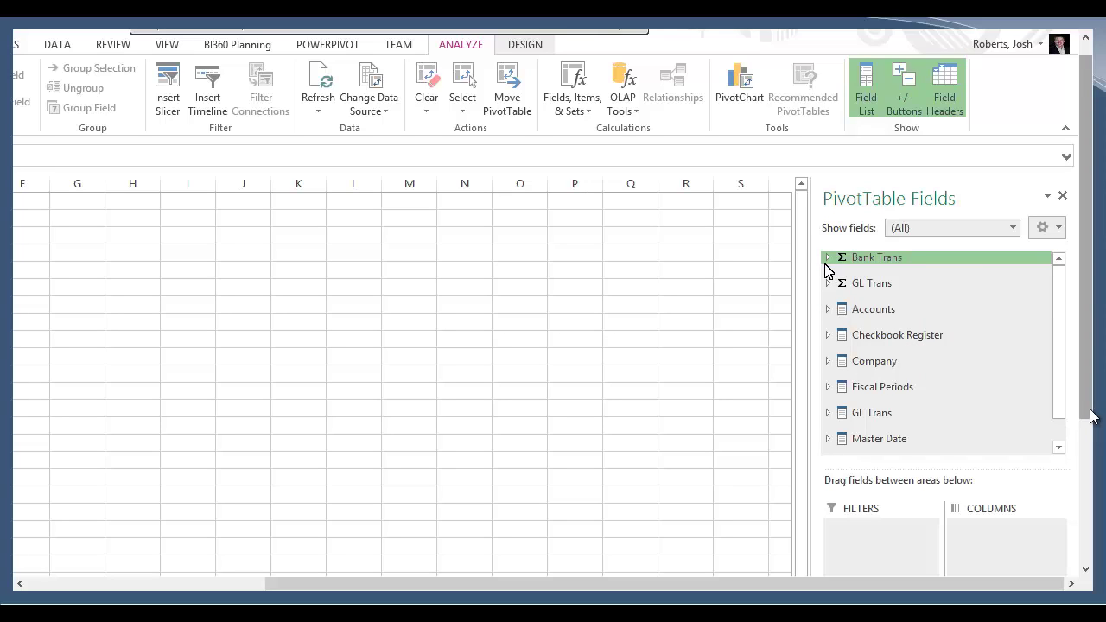
left_click(829, 285)
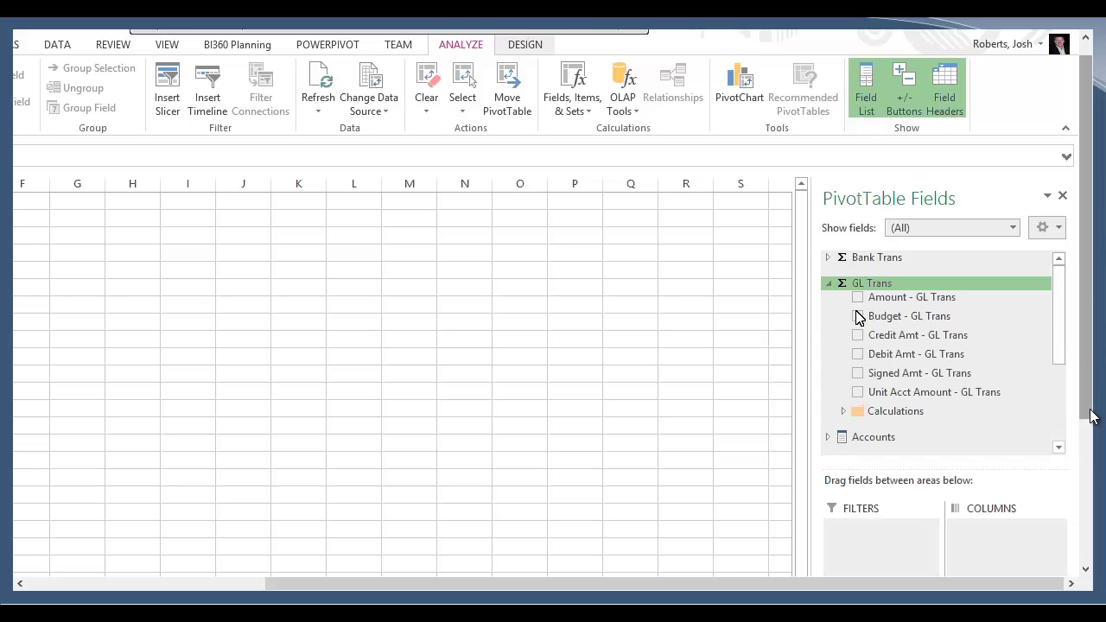
left_click(858, 298)
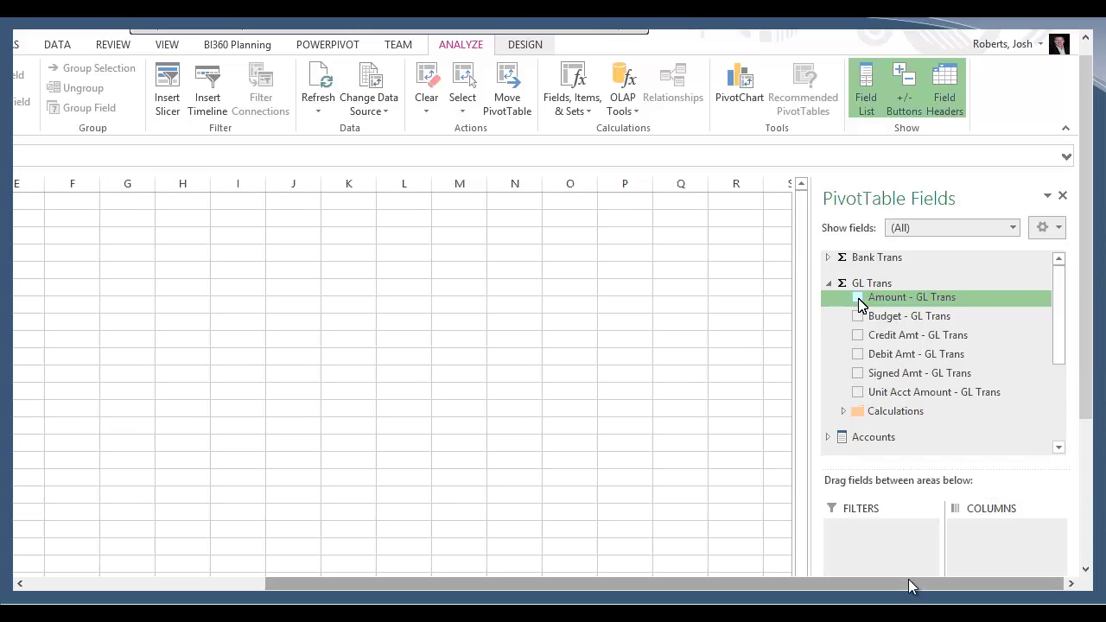
Step: Add the Accounts by Category hierarchy from the Accounts group to the PivotTable's rows
left_click_drag(903, 579, 935, 530)
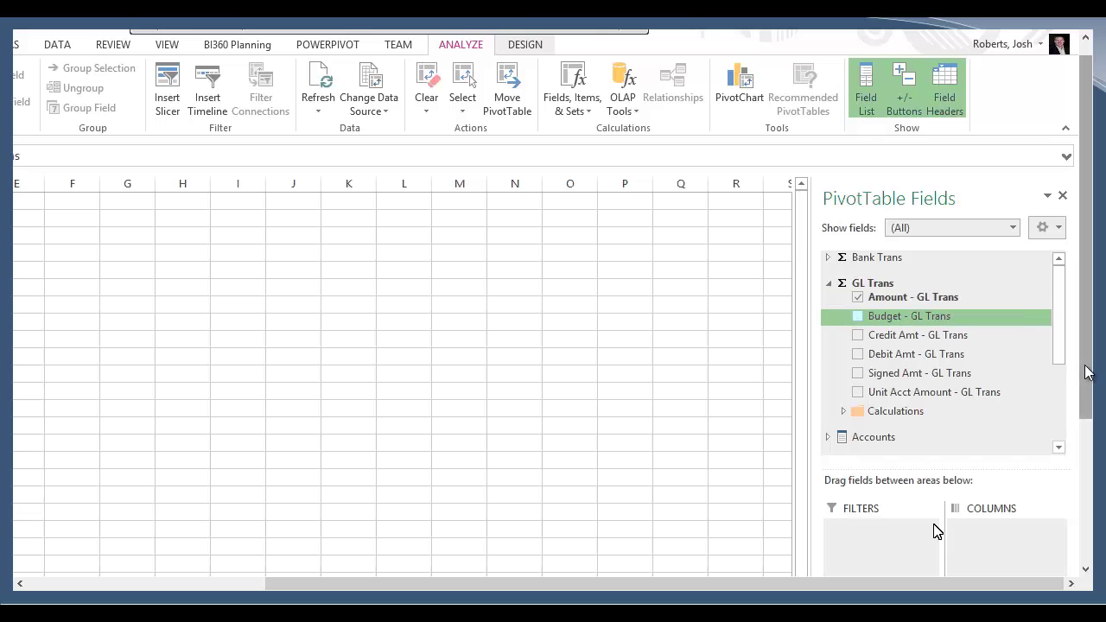
left_click_drag(1088, 371, 1090, 479)
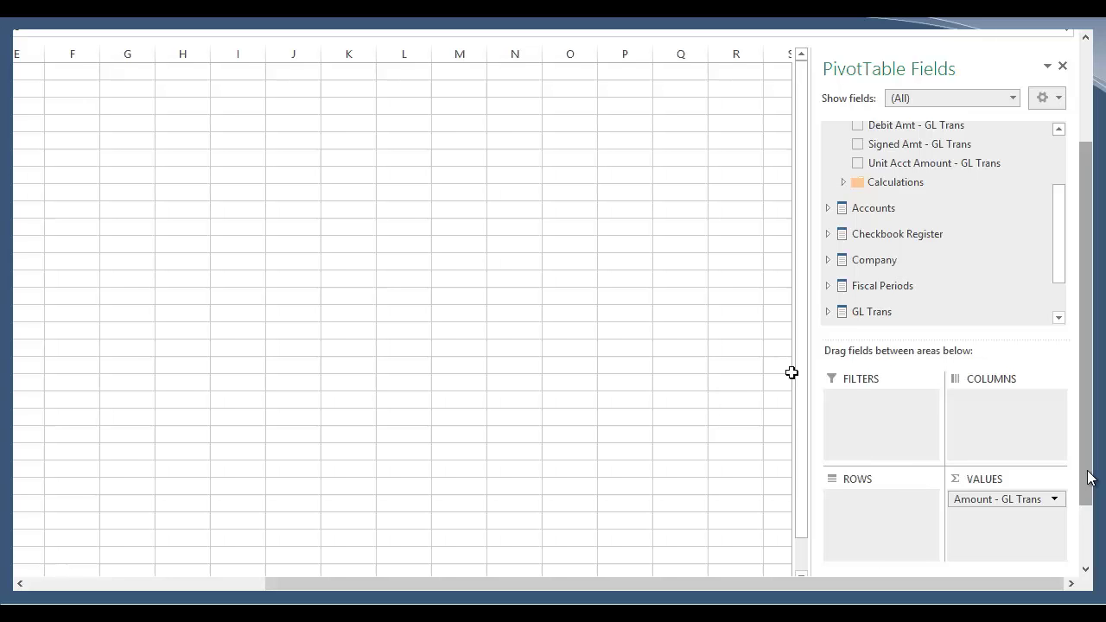
left_click_drag(1059, 244, 1057, 169)
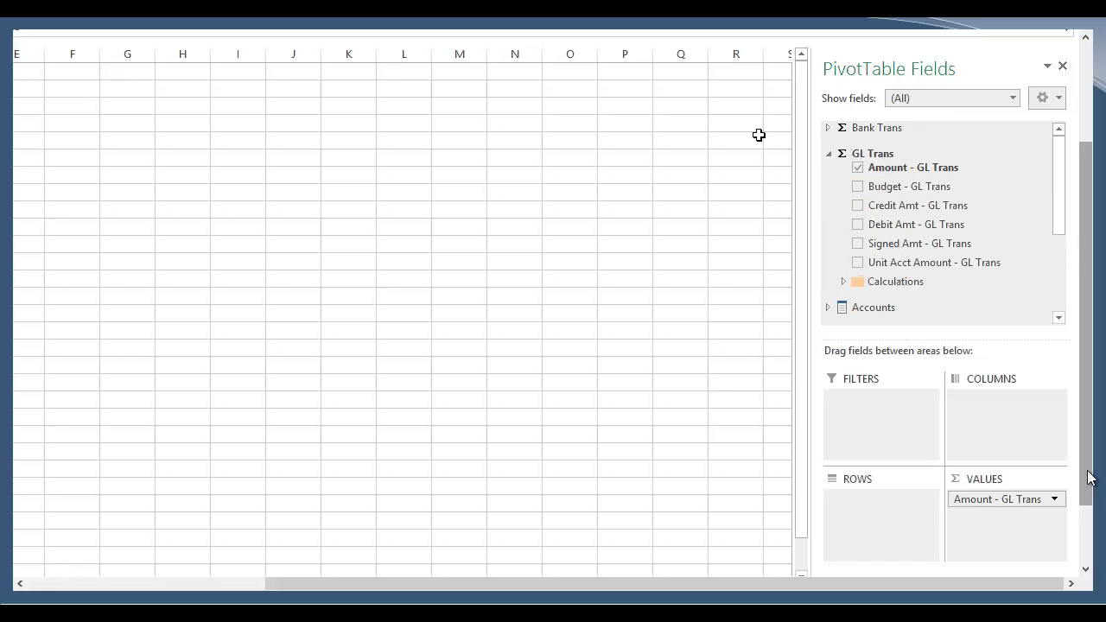
left_click(827, 156)
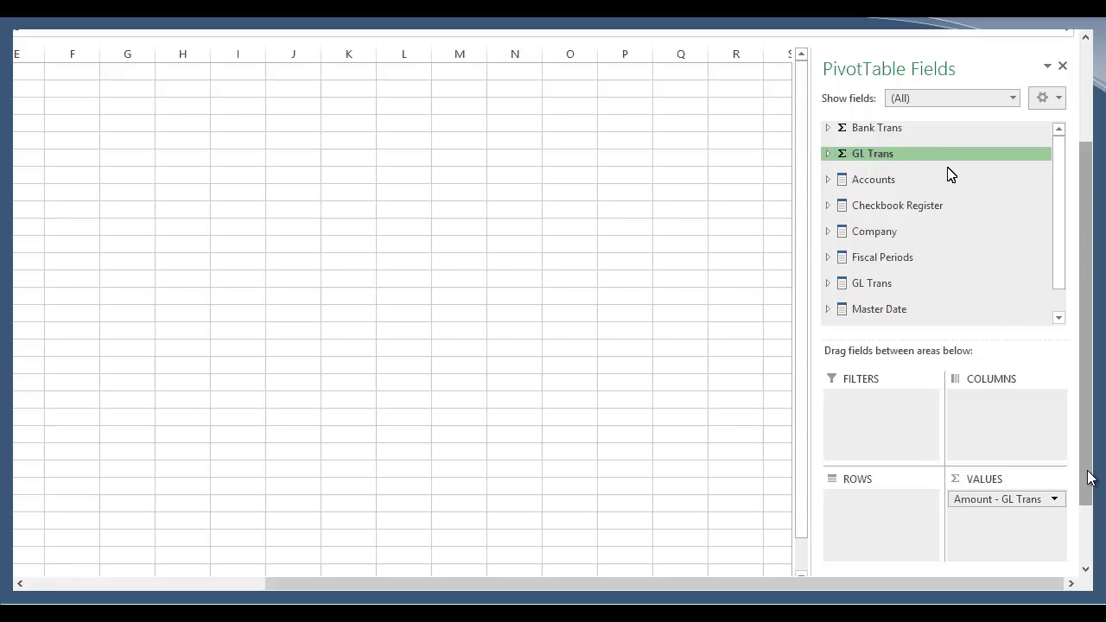
left_click(828, 179)
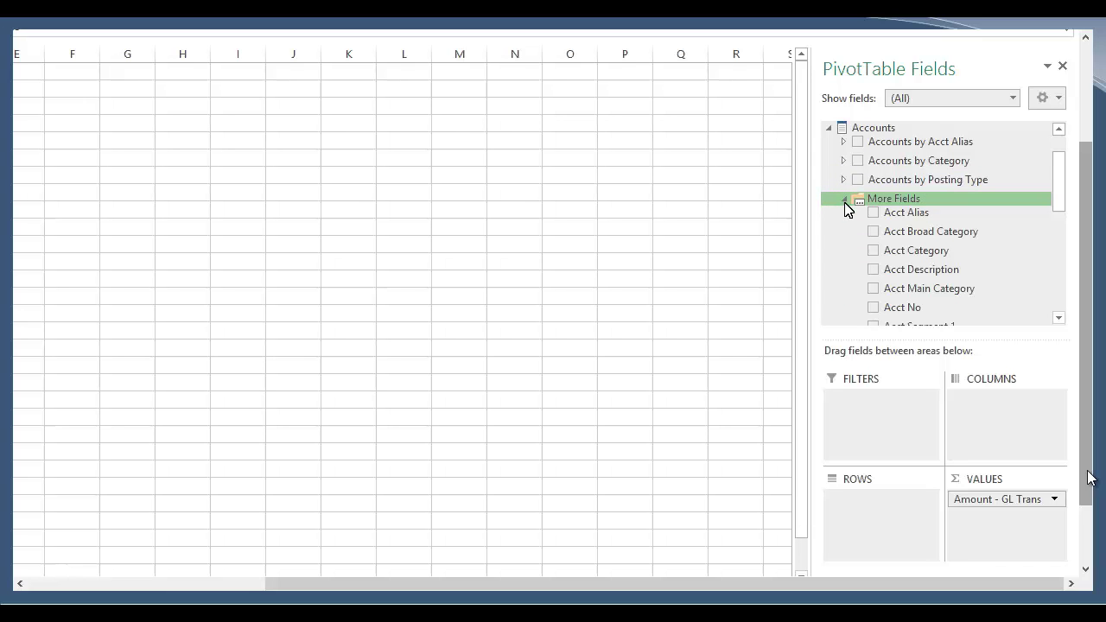
left_click(844, 200)
left_click(858, 161)
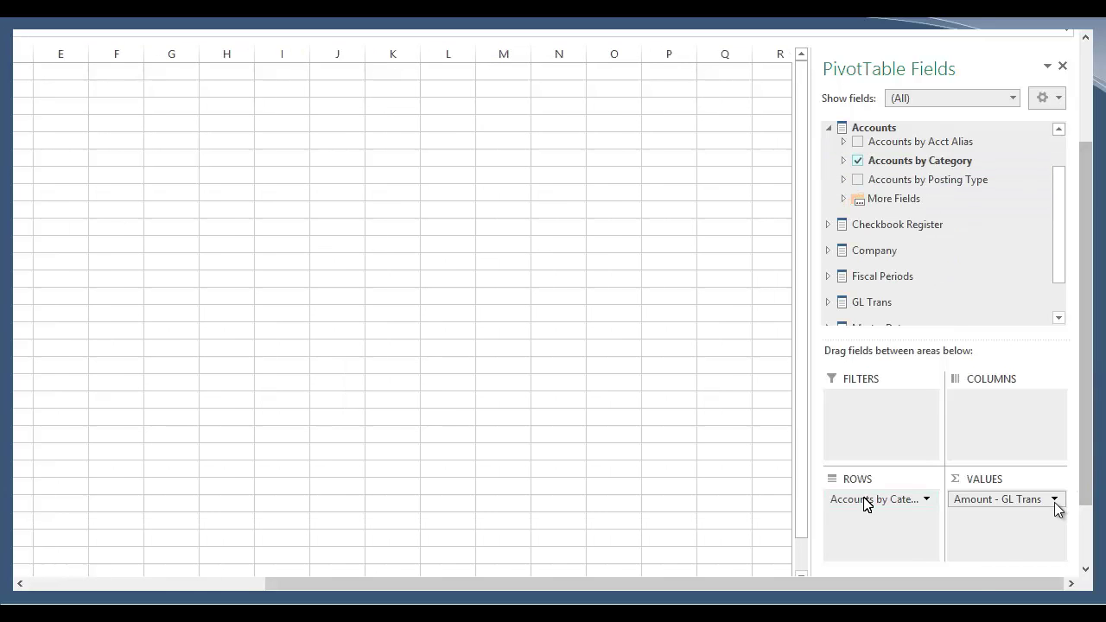
mouse_move(866, 499)
left_mouse_down()
mouse_move(1003, 398)
mouse_move(847, 393)
mouse_move(869, 516)
left_mouse_up()
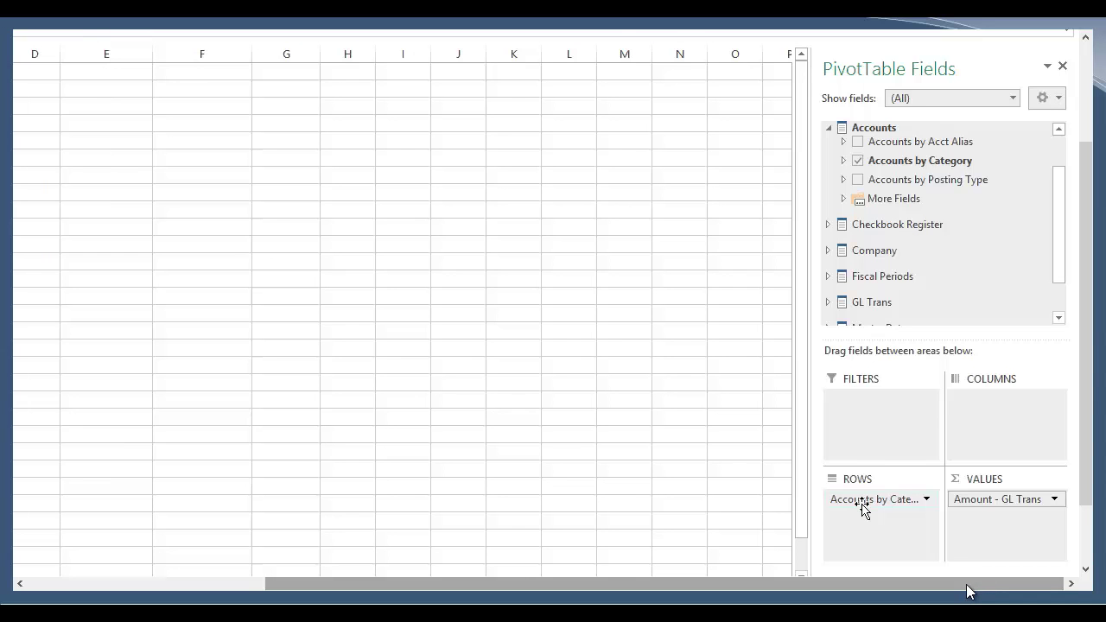
Step: Add the Date hierarchy from the Master Date group to the PivotTable's columns
left_click_drag(967, 592, 1015, 549)
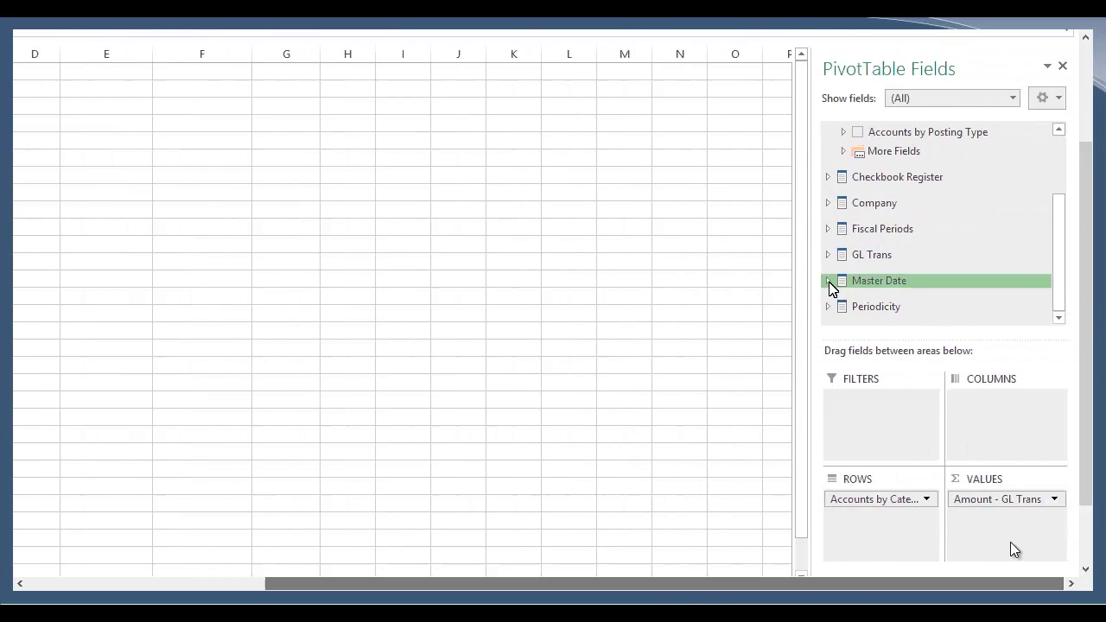
left_click(828, 280)
left_click_drag(828, 281, 992, 402)
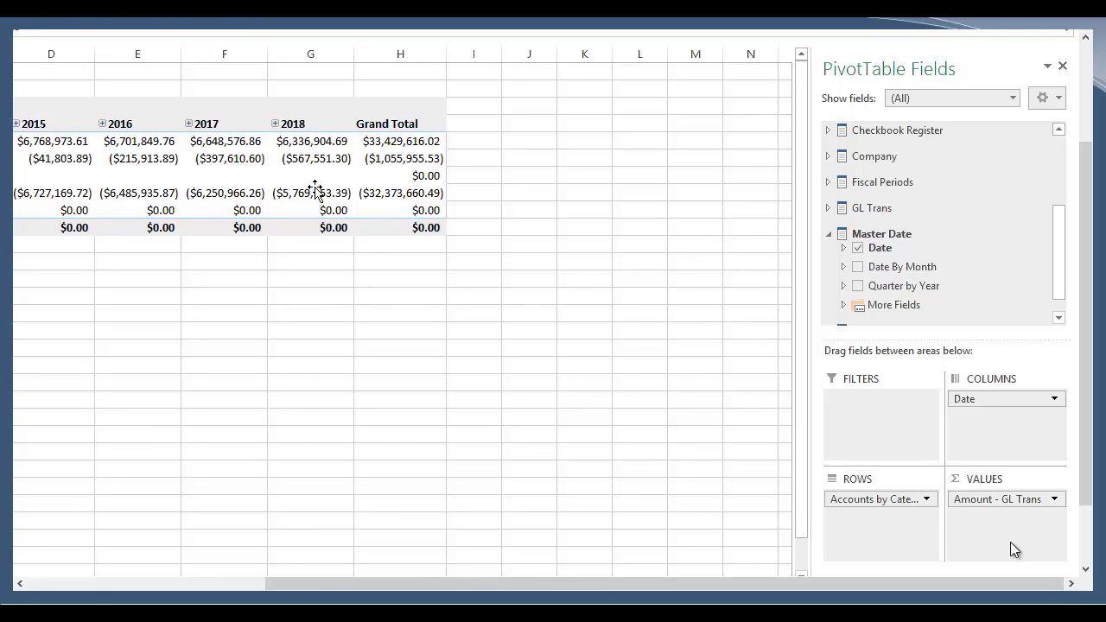
left_click(318, 192)
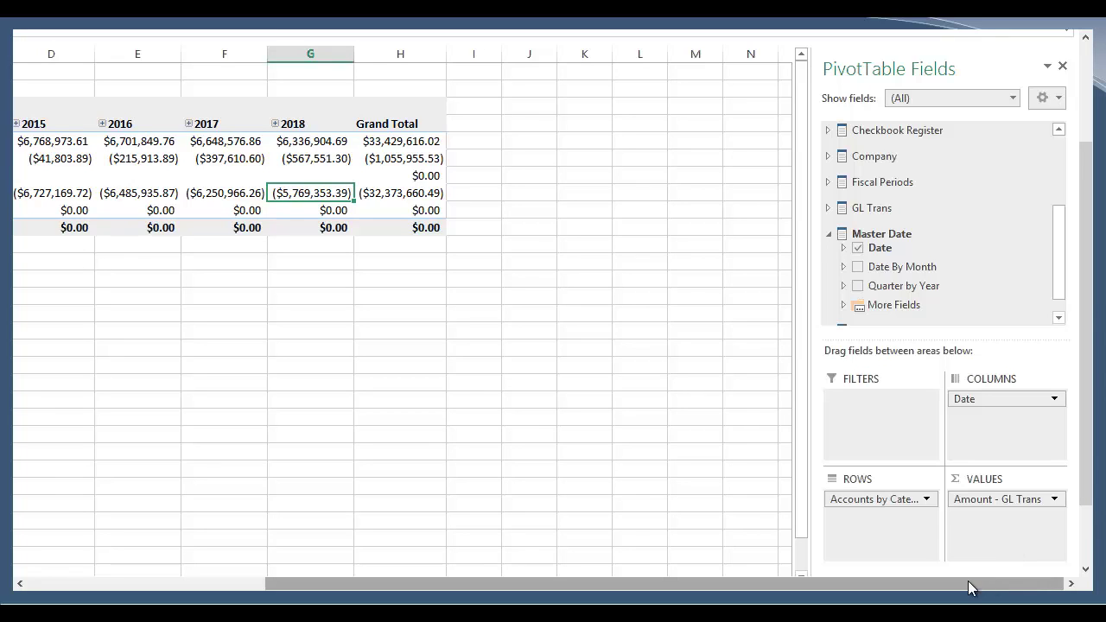
left_click_drag(968, 584, 731, 584)
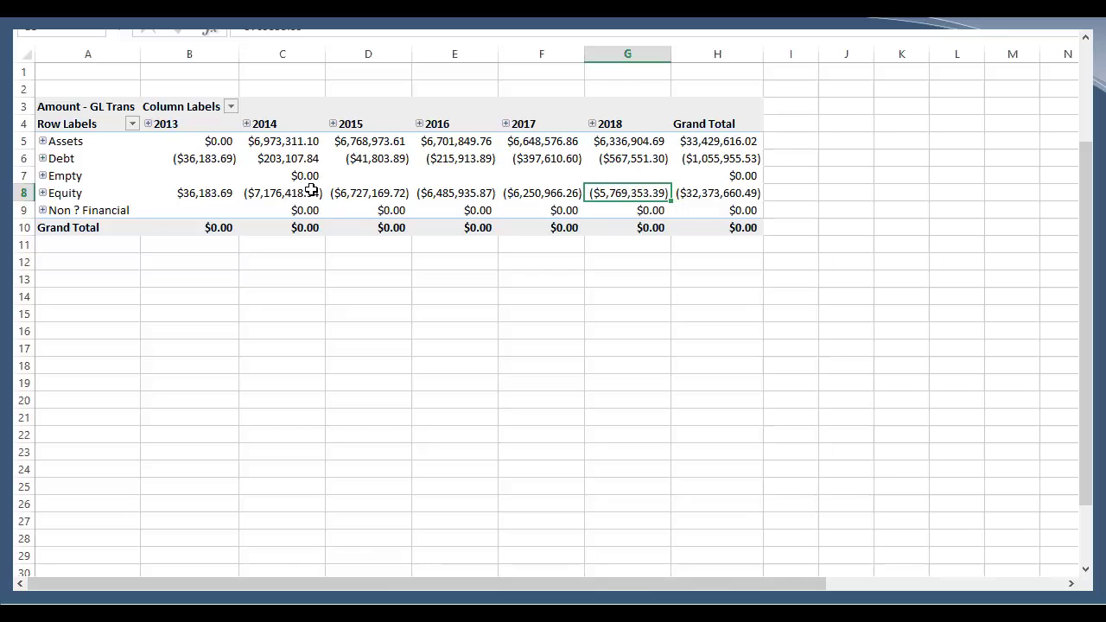
Step: Expand Assets, Current Asset and Accounts Receivable in the PivotTable rows down to the individual account numbers
mouse_move(311, 190)
left_click(40, 142)
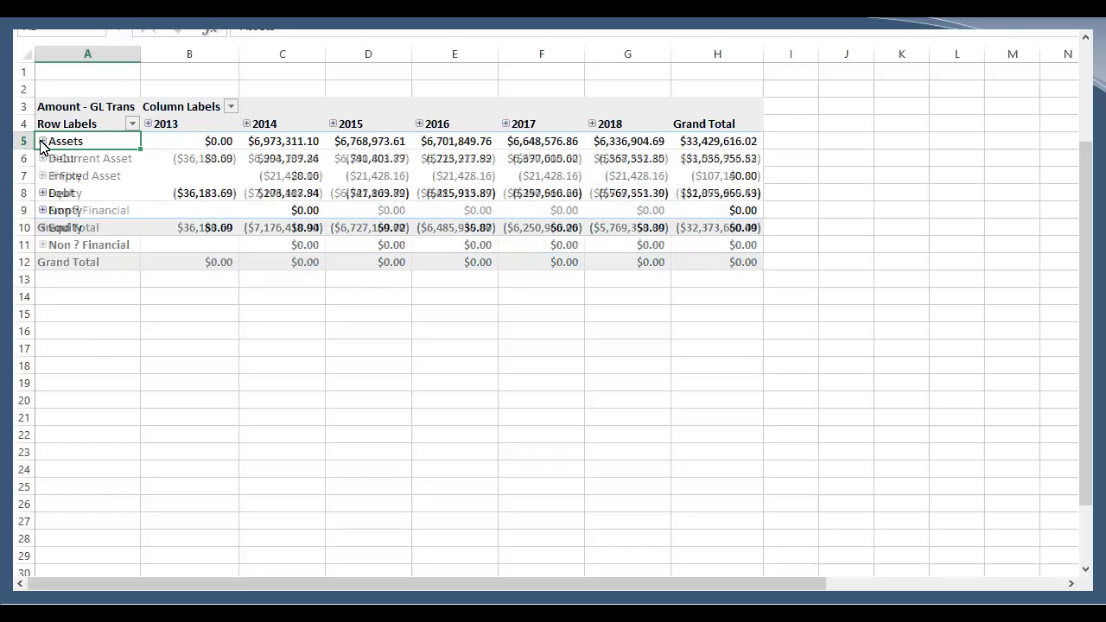
left_click(54, 159)
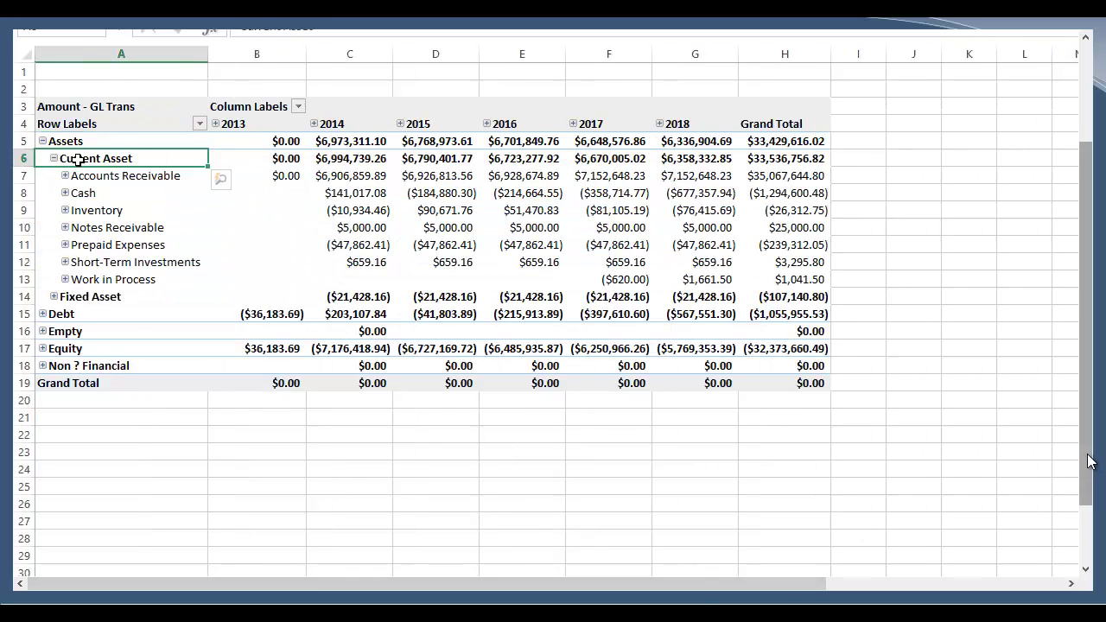
left_click_drag(1090, 459, 1091, 467)
left_click(54, 148)
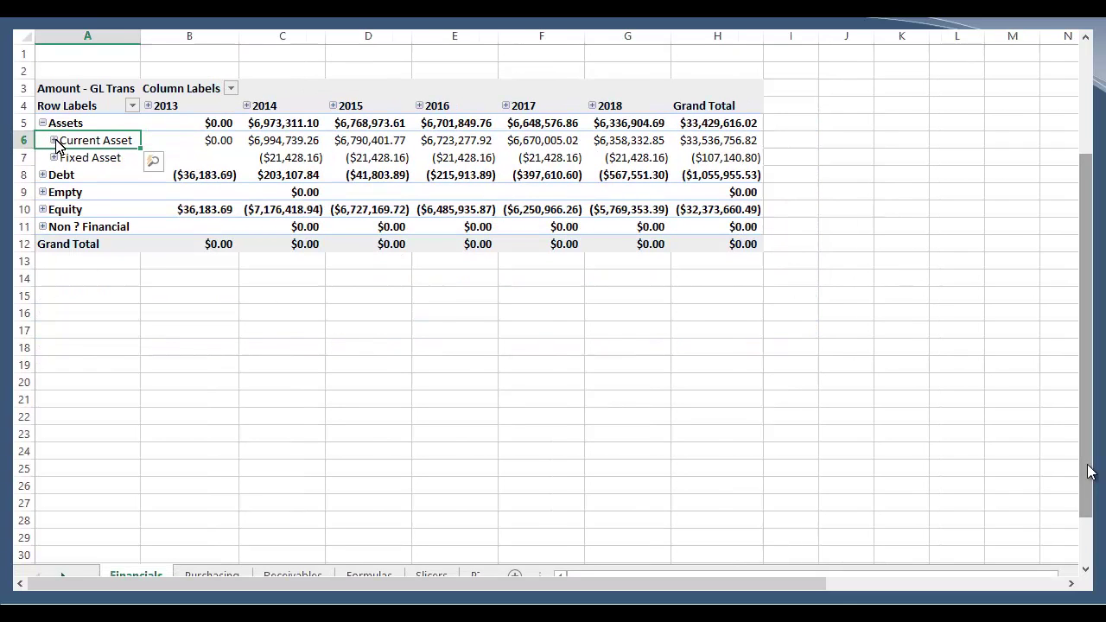
left_click(52, 142)
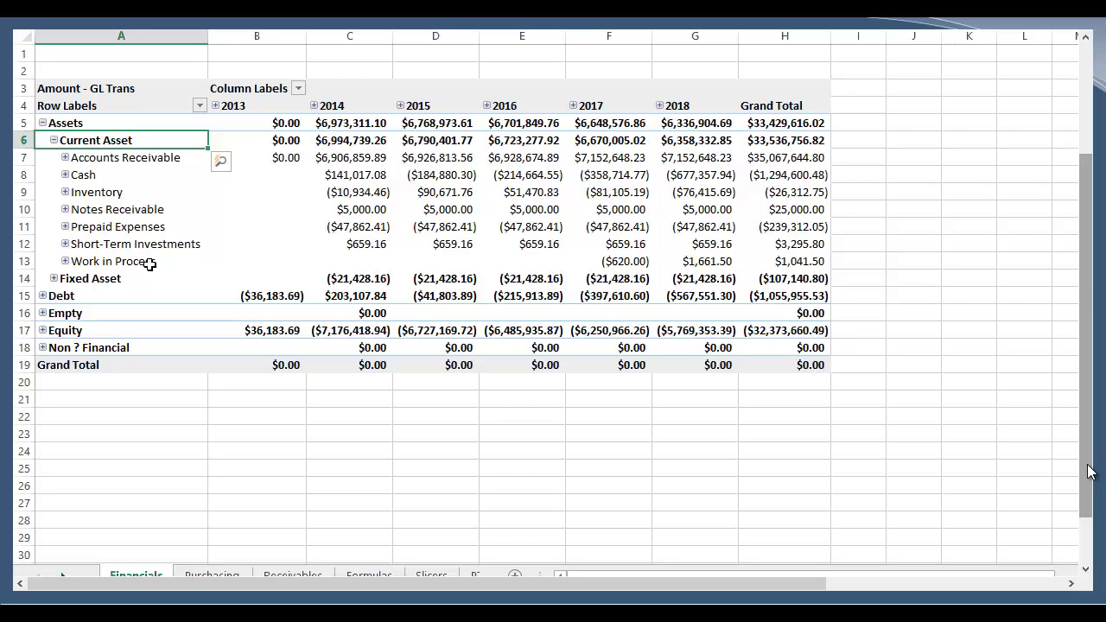
left_click(66, 159)
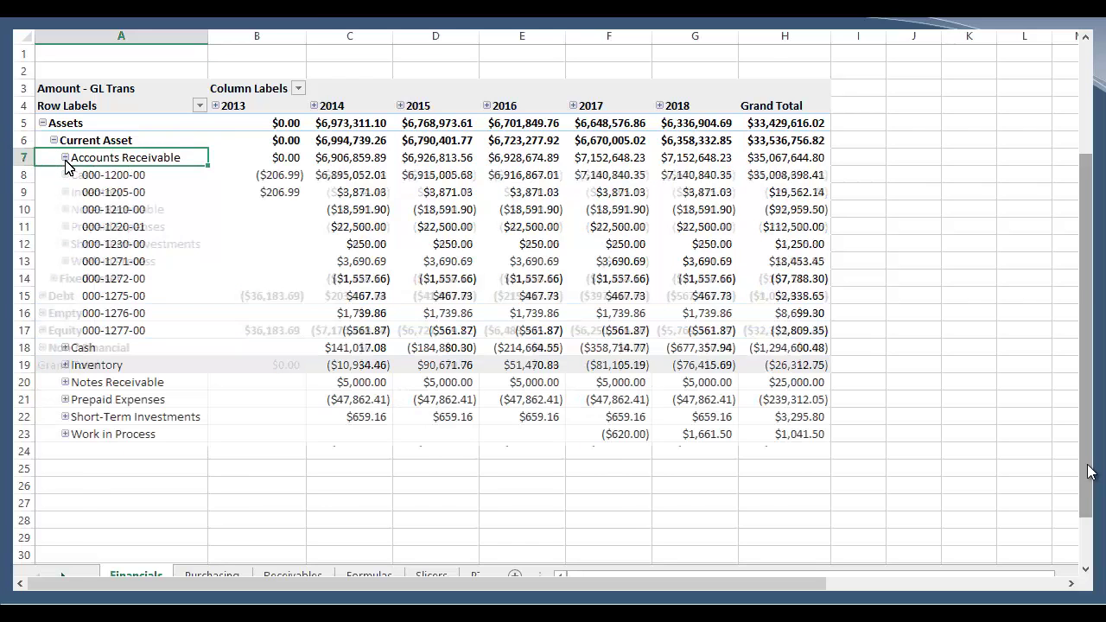
left_click(141, 178)
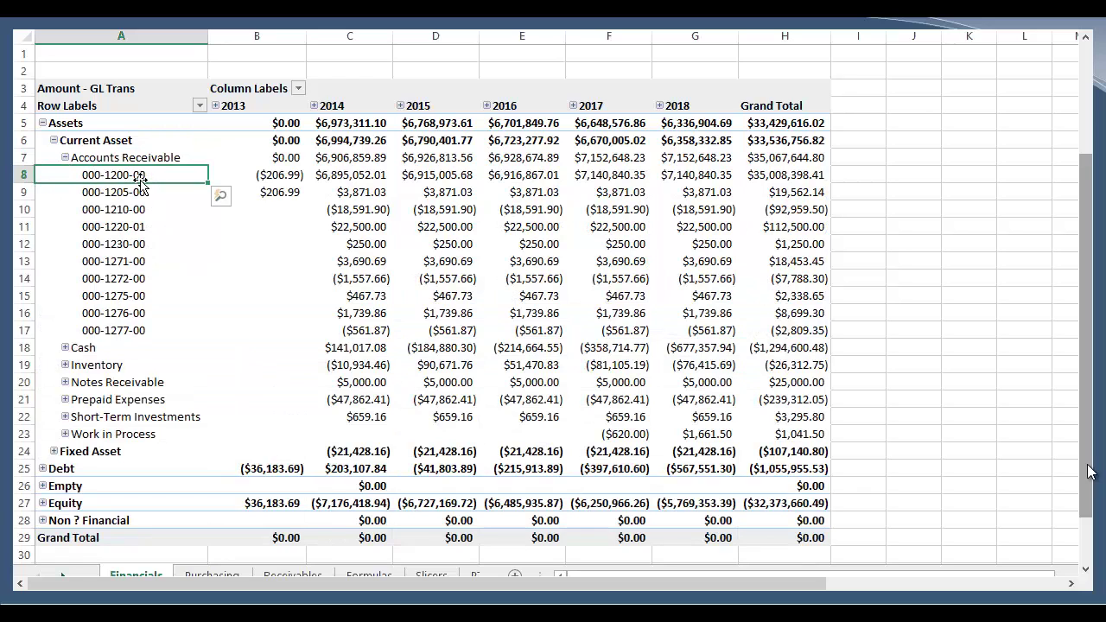
key("Down")
key("Down")
key("Down")
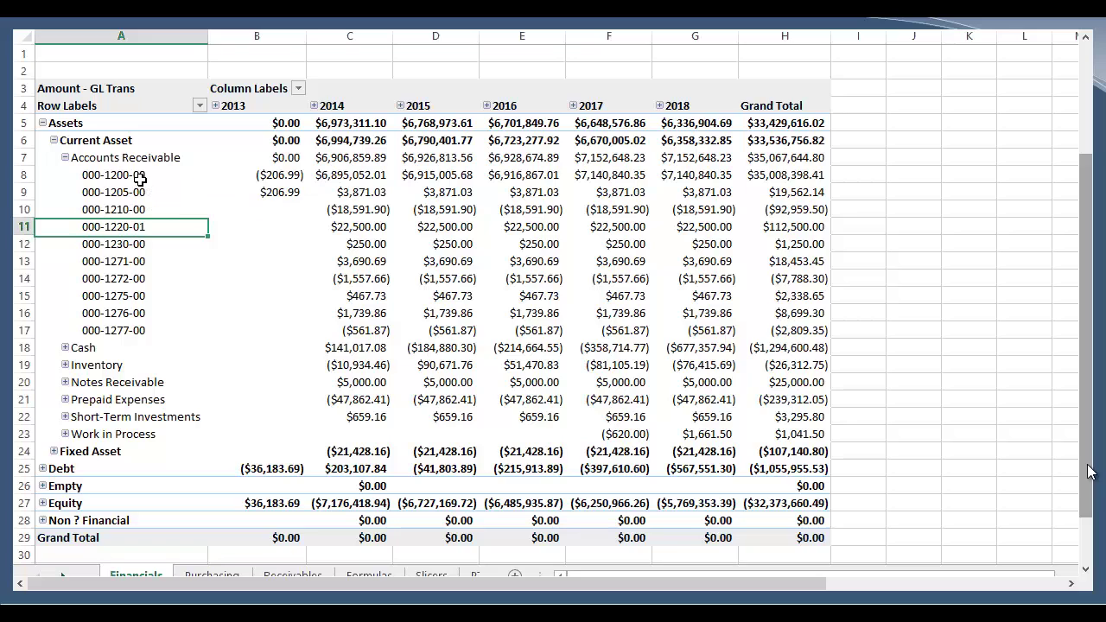
key("Up")
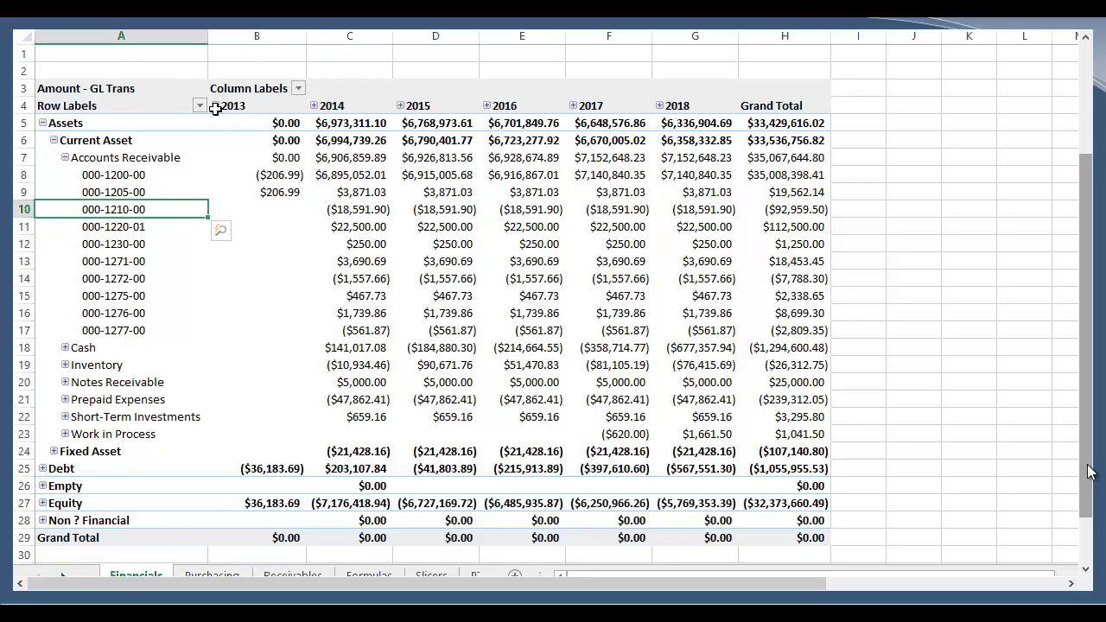
Step: Expand the 2013 column through Q4 2013 and December 2013 down to the individual day
left_click(215, 107)
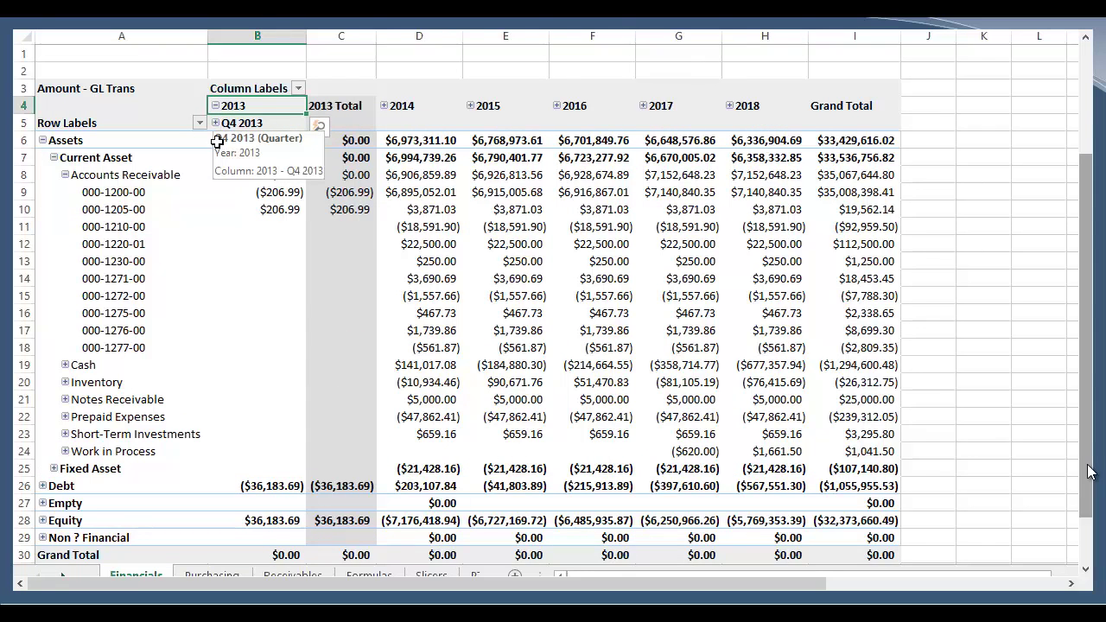
left_click(215, 107)
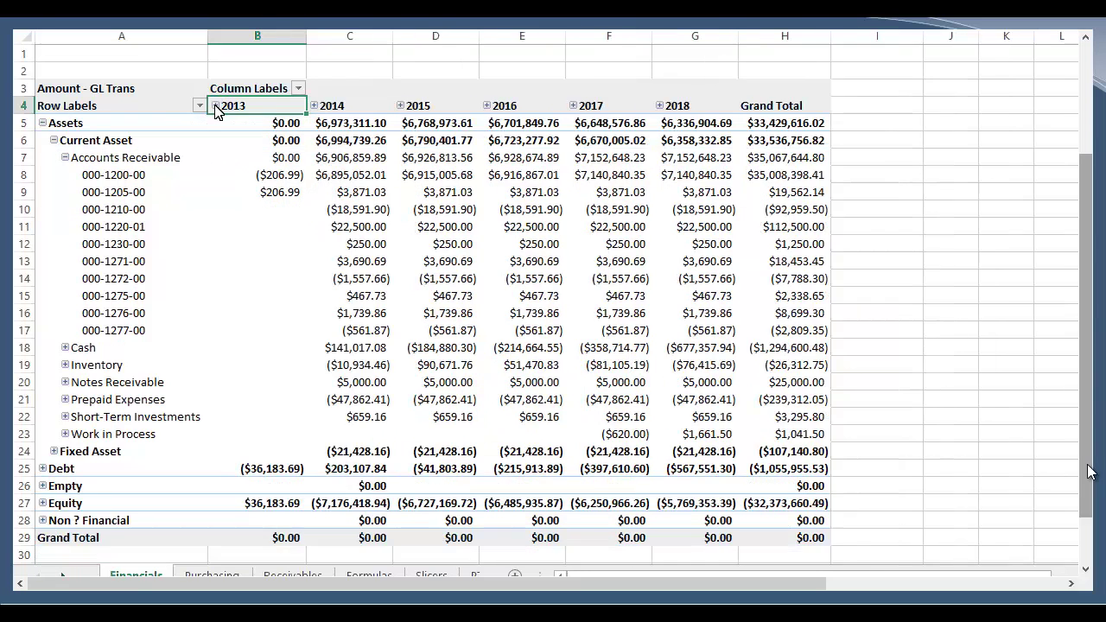
left_click(215, 107)
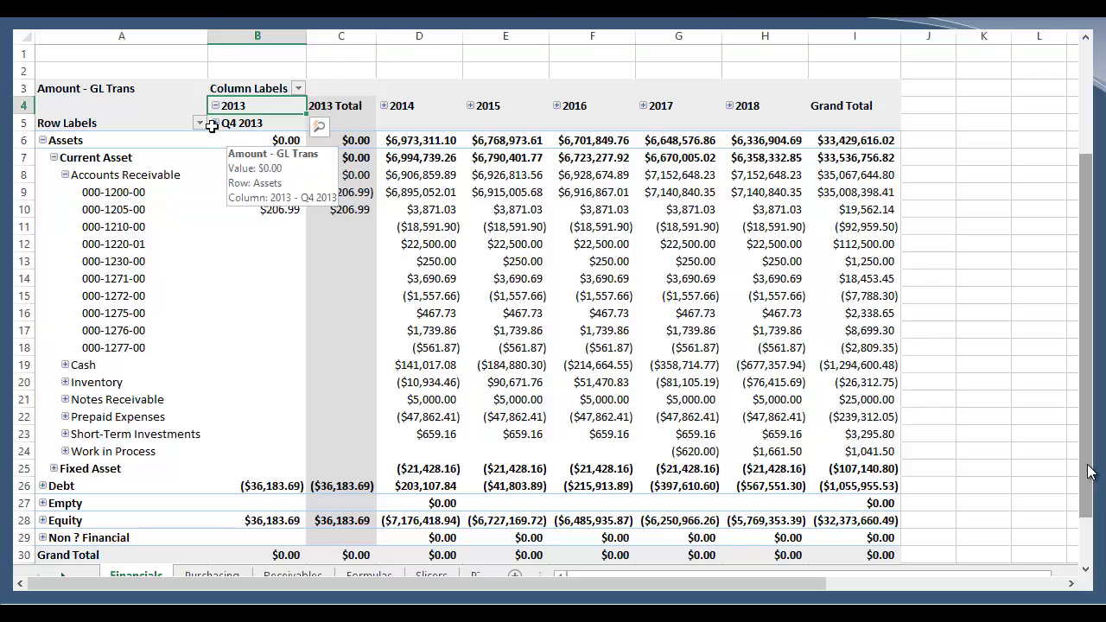
left_click(219, 125)
left_click(216, 123)
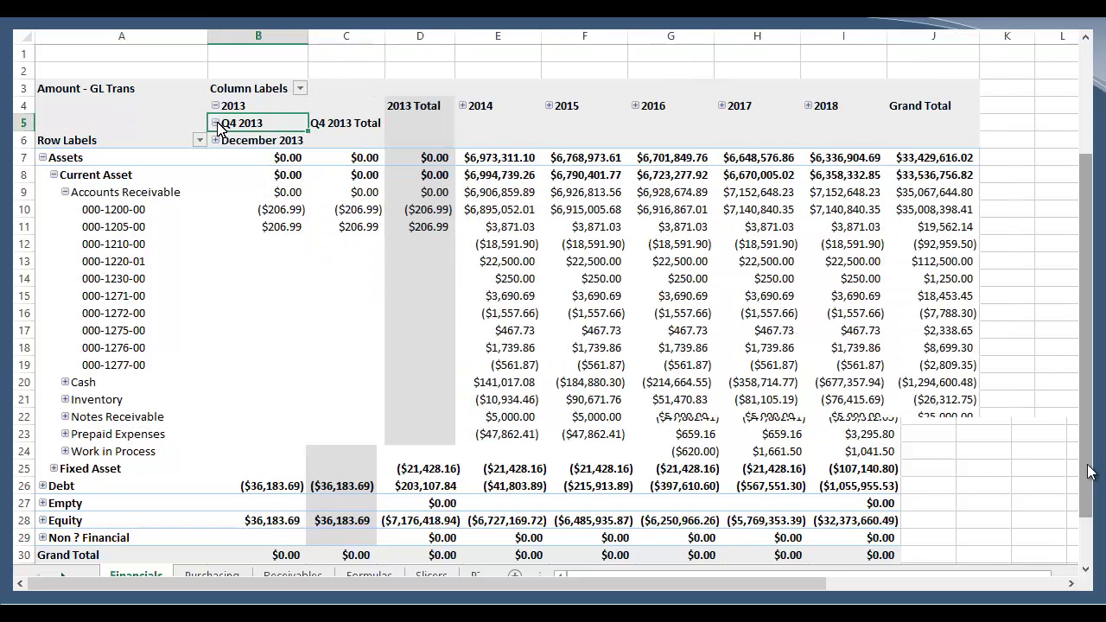
left_click(215, 140)
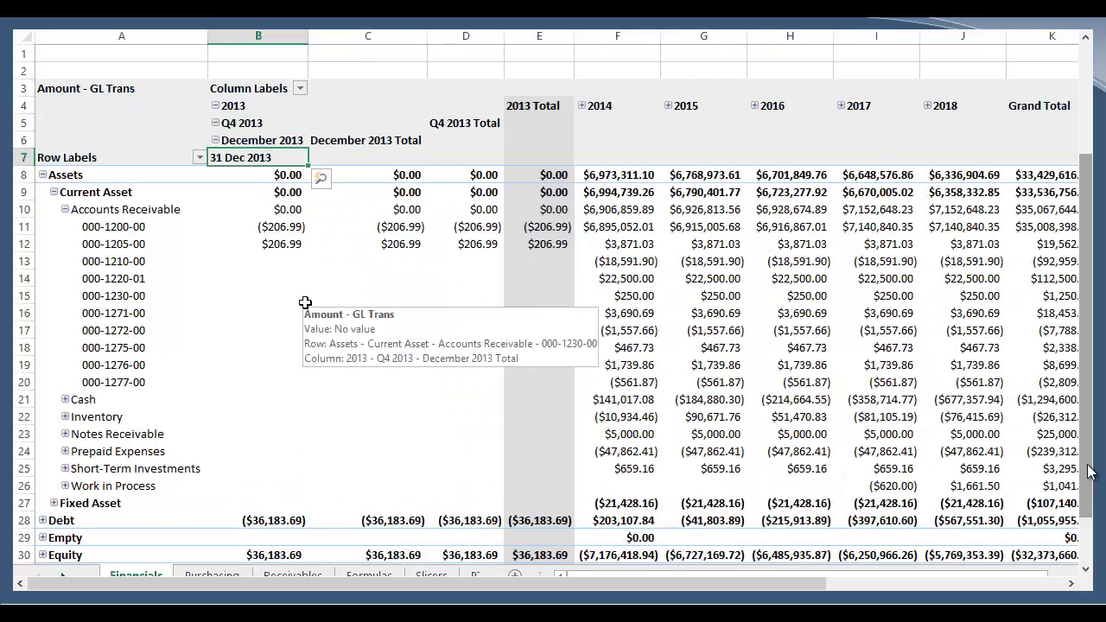
Step: Run the Drillthrough Trans Detail action on the 31 Dec 2013 amount in cell B12
left_click(284, 238)
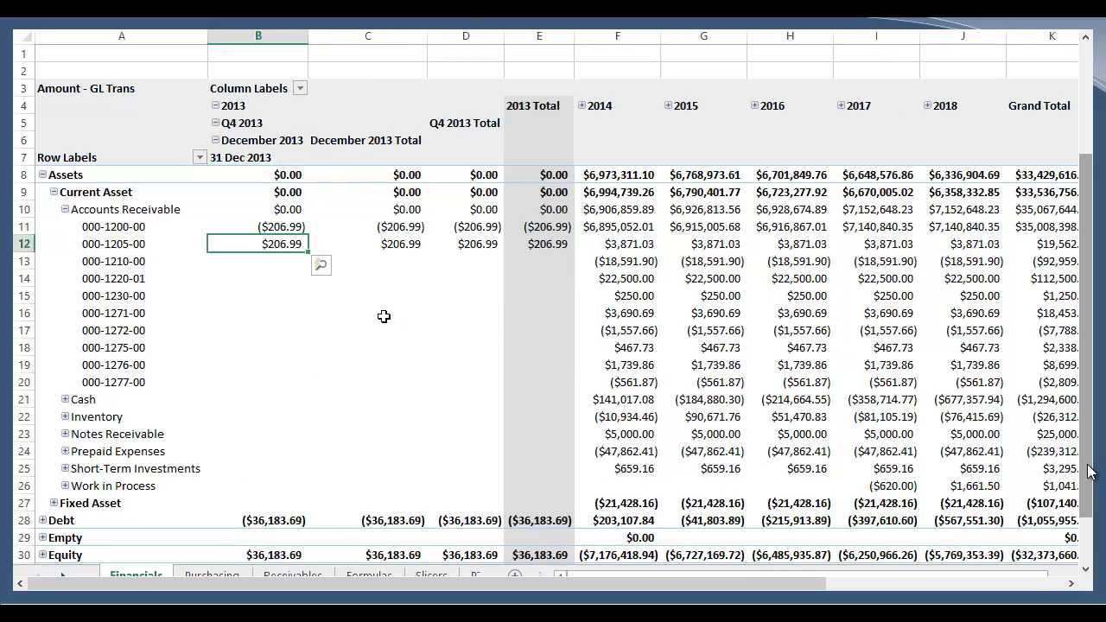
mouse_move(277, 309)
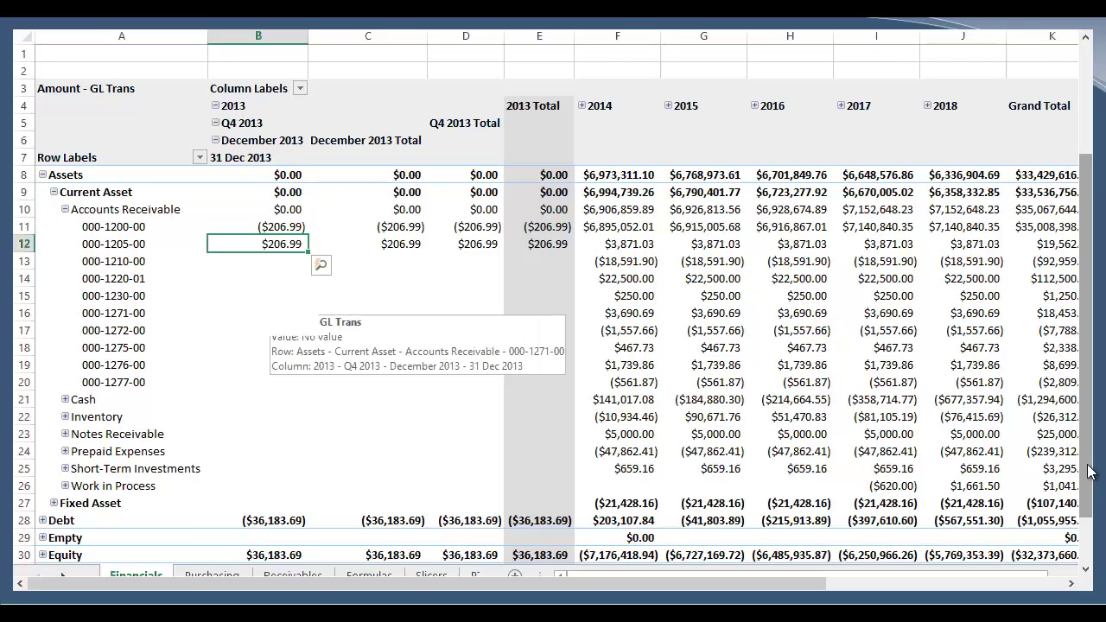
mouse_move(267, 244)
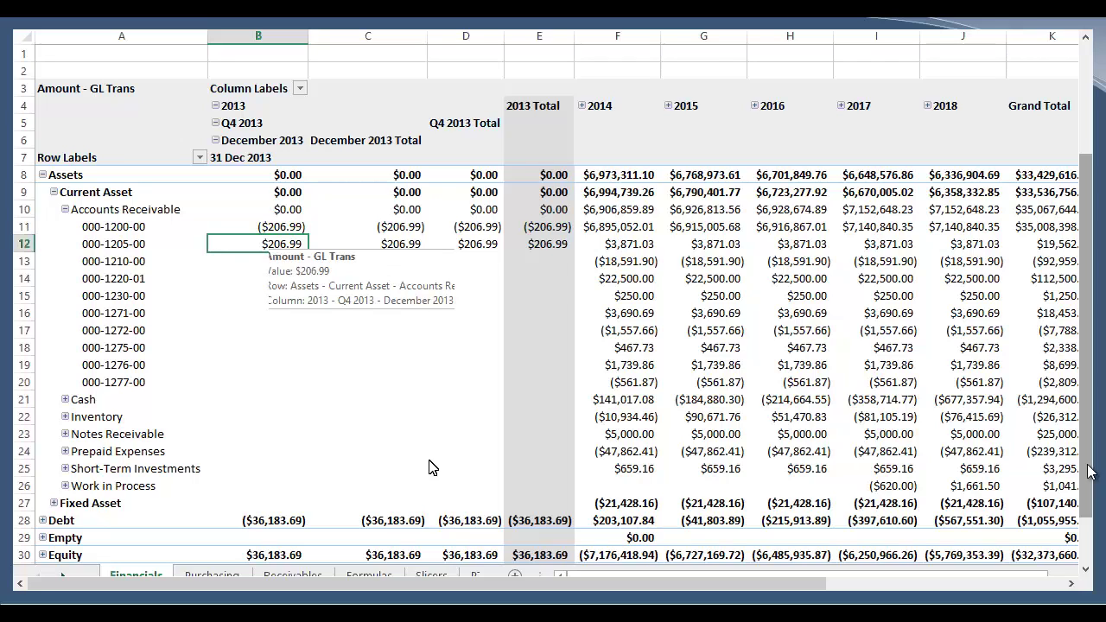
key("shift+F10")
mouse_move(423, 458)
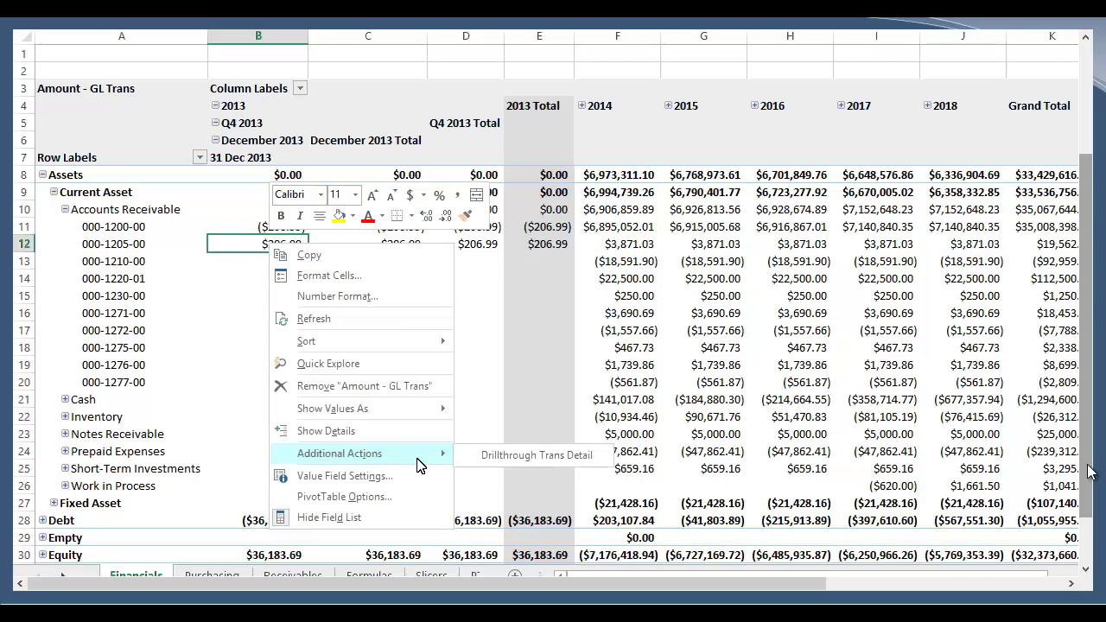
left_click(542, 458)
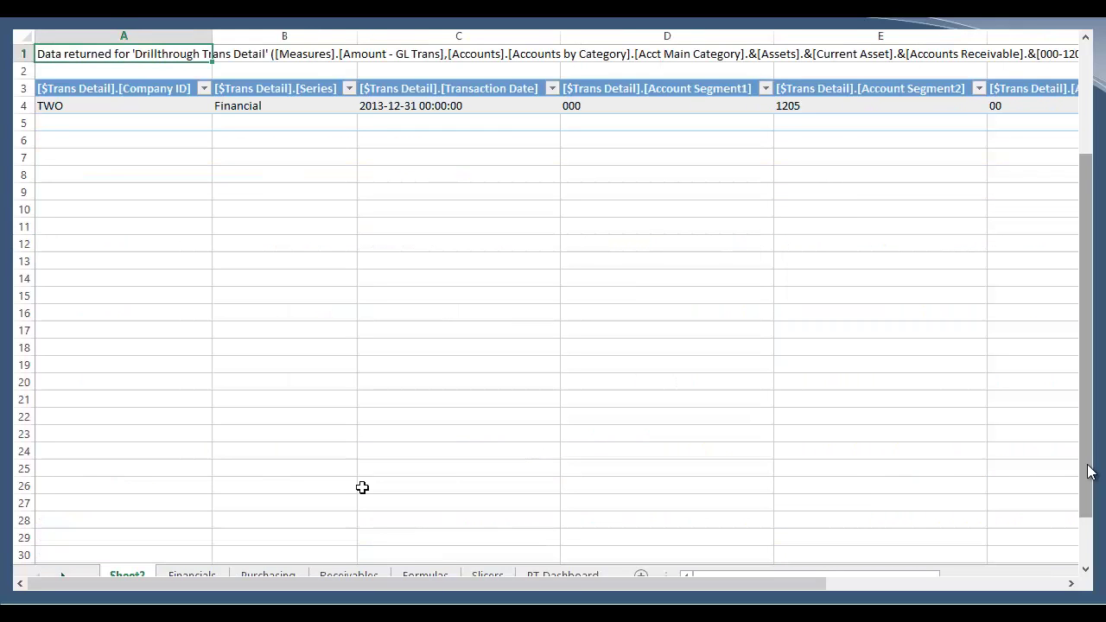
Step: Examine the drillthrough record in row 4 across its columns, from Company ID past the debit and credit amounts to the originating fields
left_click(138, 107)
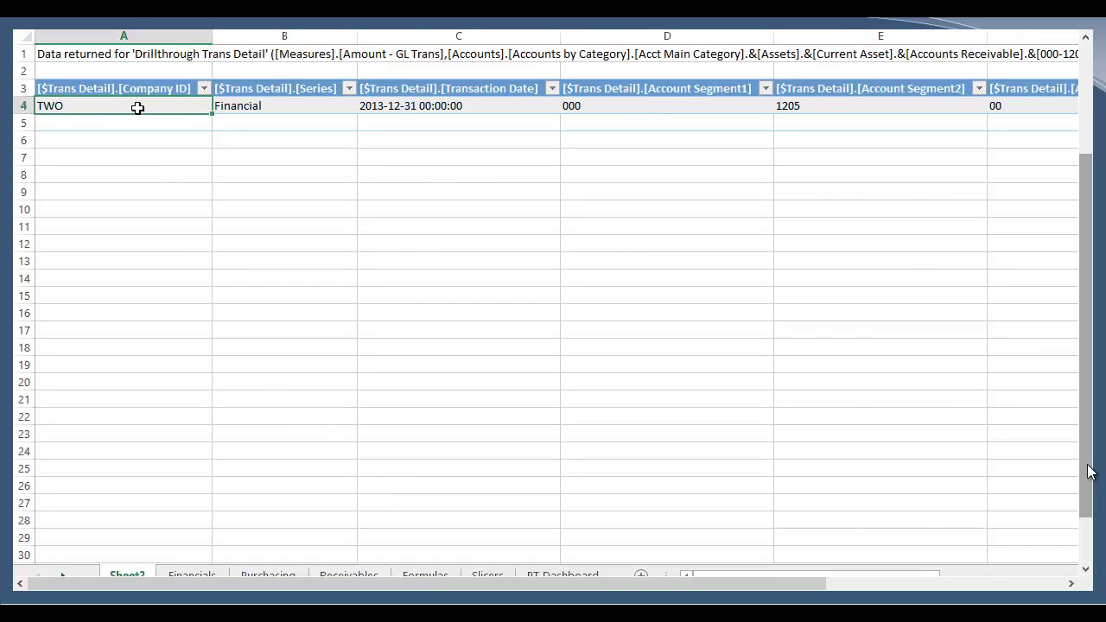
key("Right")
key("Right")
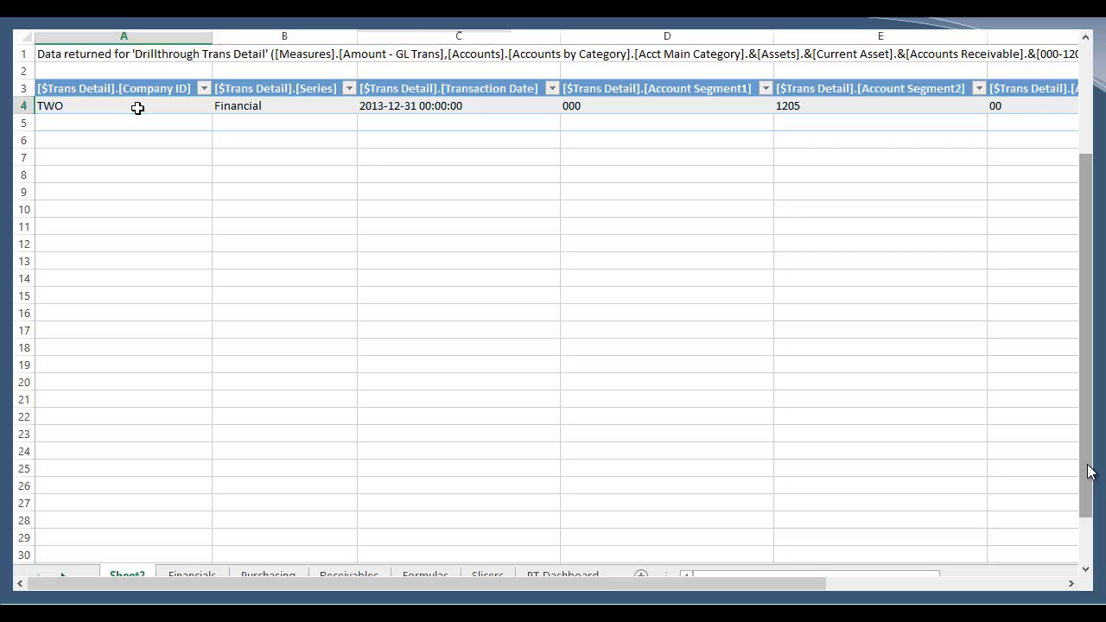
key("Right")
key("Right")
key("Right")
key("Right")
key("Right")
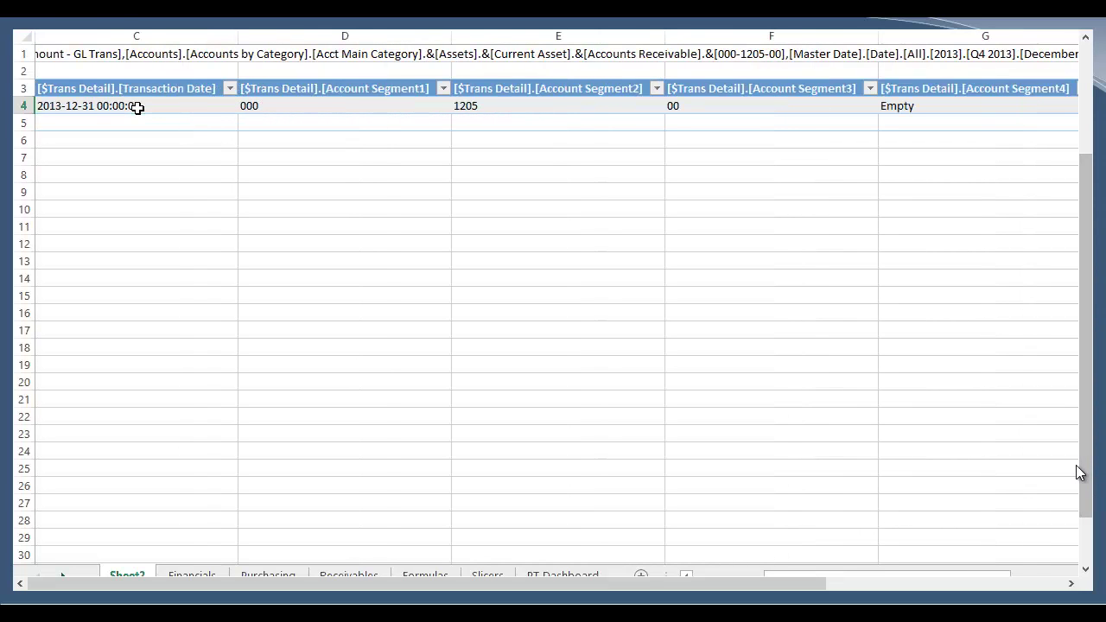
key("Right")
key("Right")
key("Right")
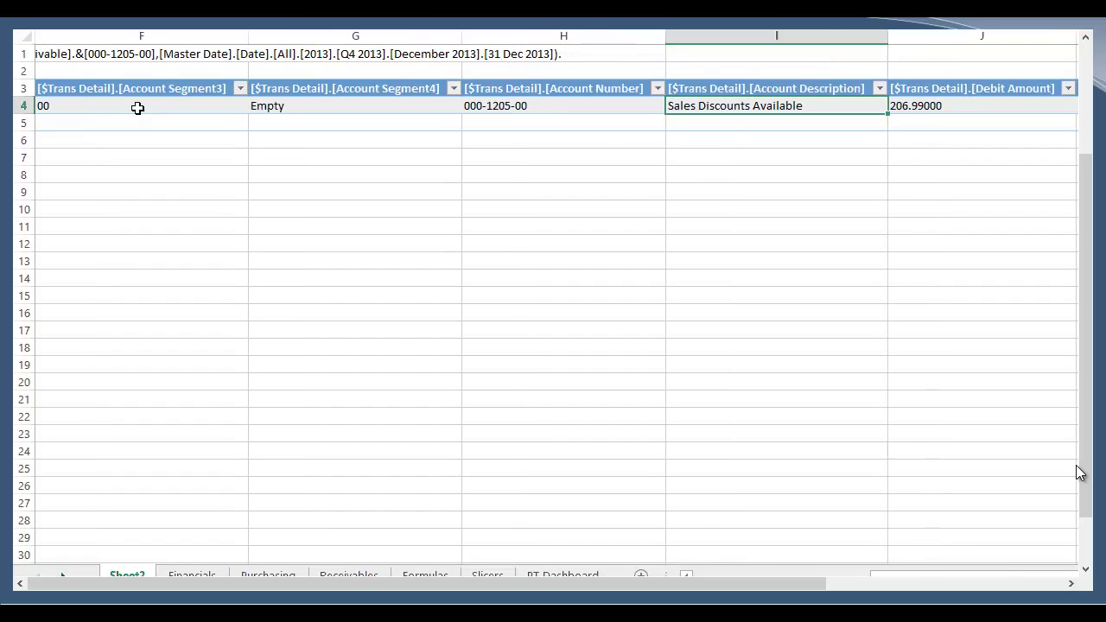
key("Right")
key("Right")
key("Right")
key("Right")
key("Right")
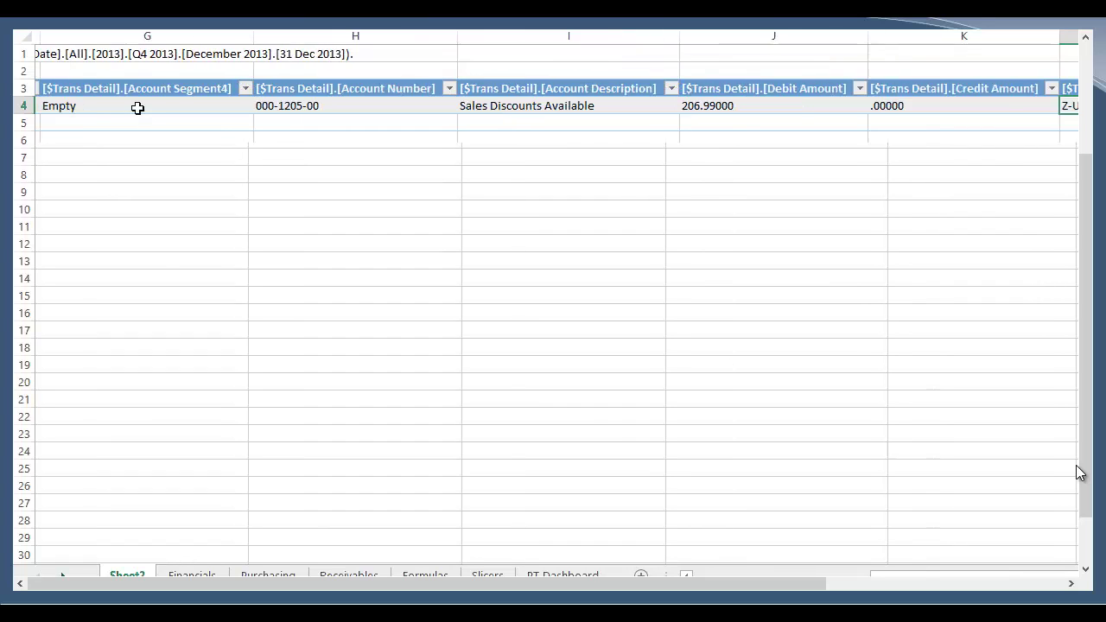
key("Right")
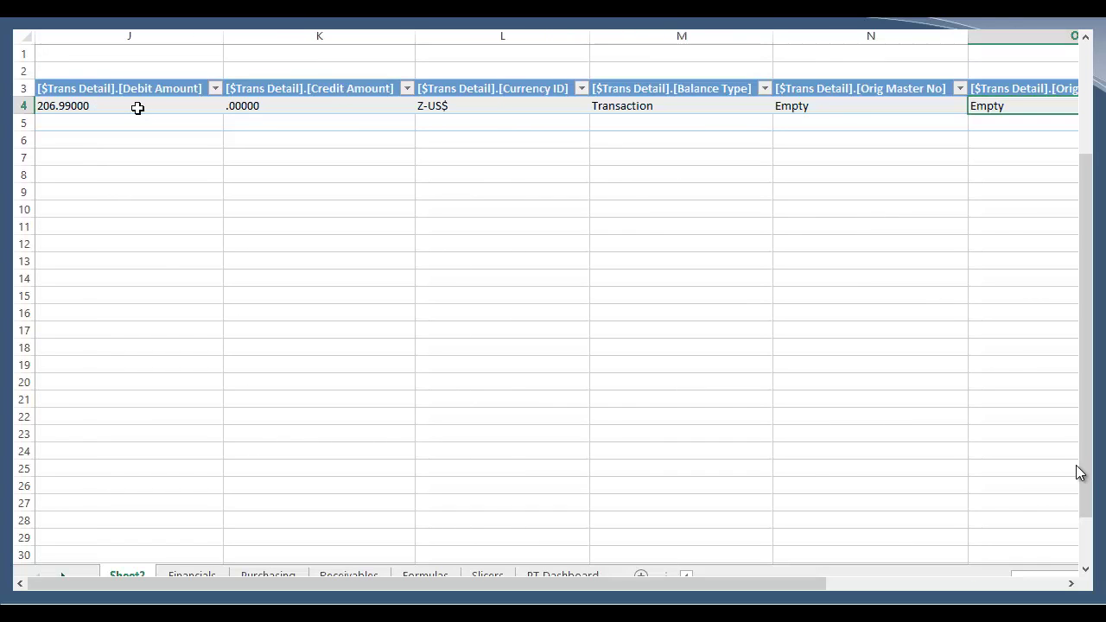
key("Left")
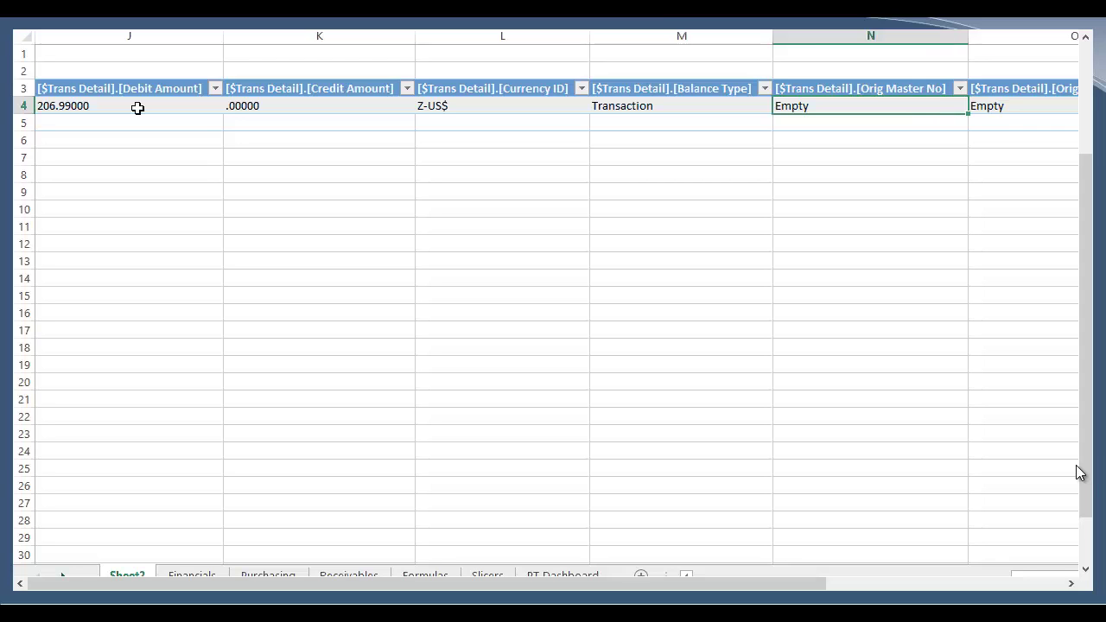
key("Right")
key("Right")
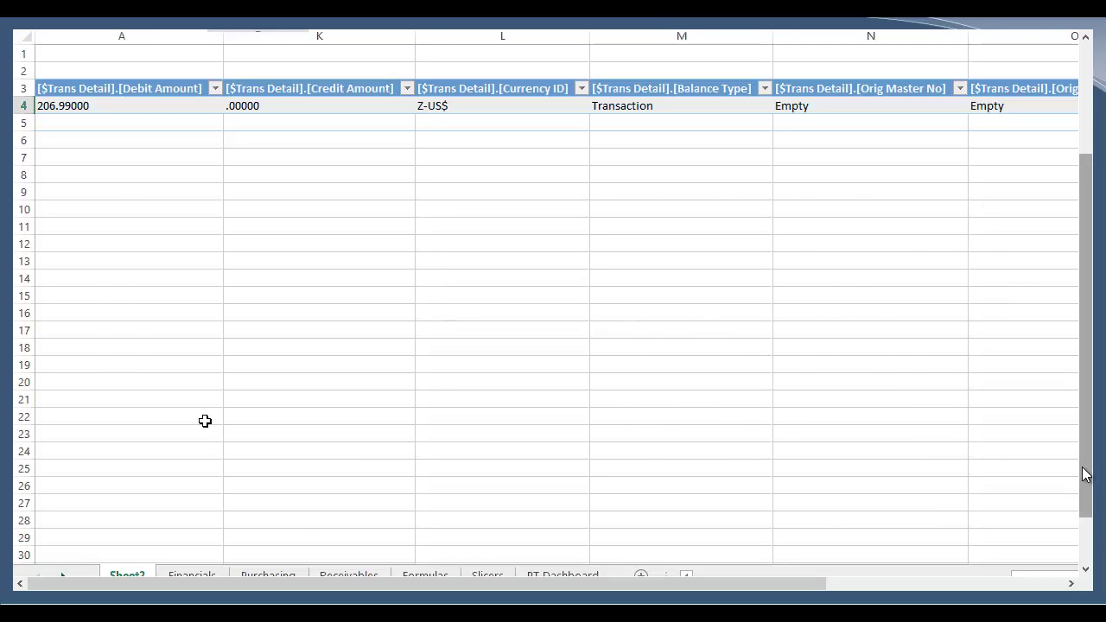
Step: Return to the Financials worksheet and review the December 2013 Total in cell C11 of the expanded PivotTable
key("ctrl+Page_Down")
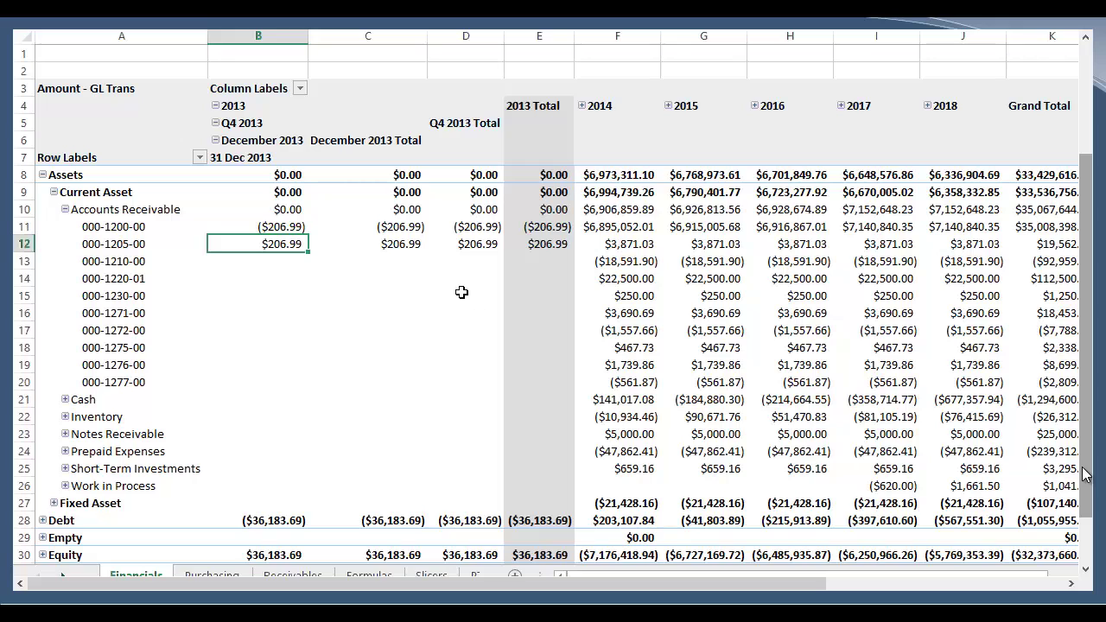
left_click(395, 227)
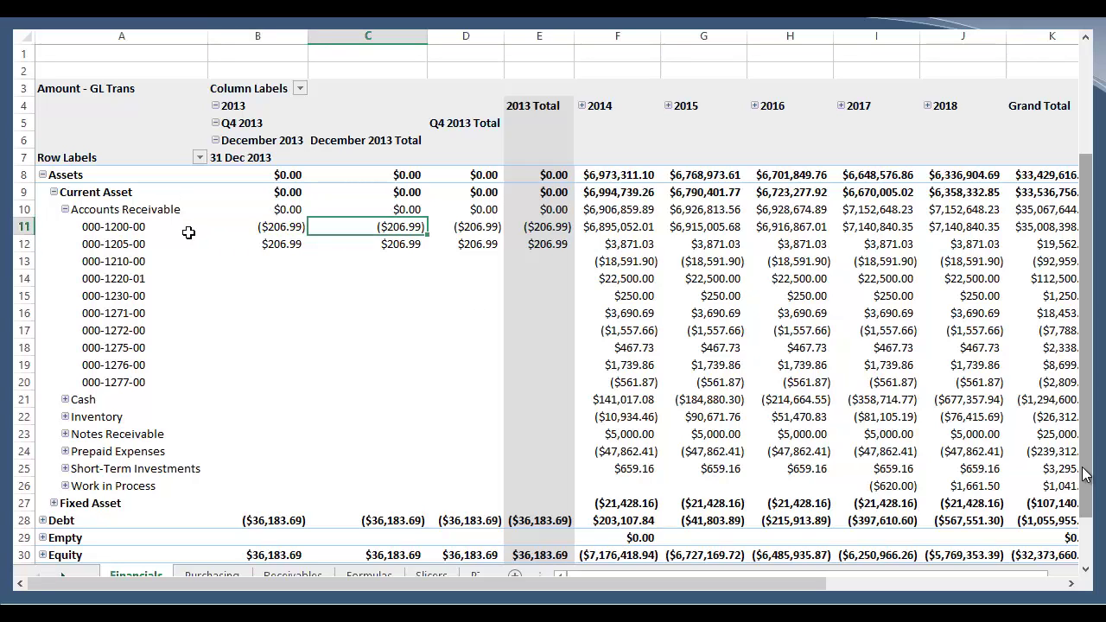
mouse_move(189, 232)
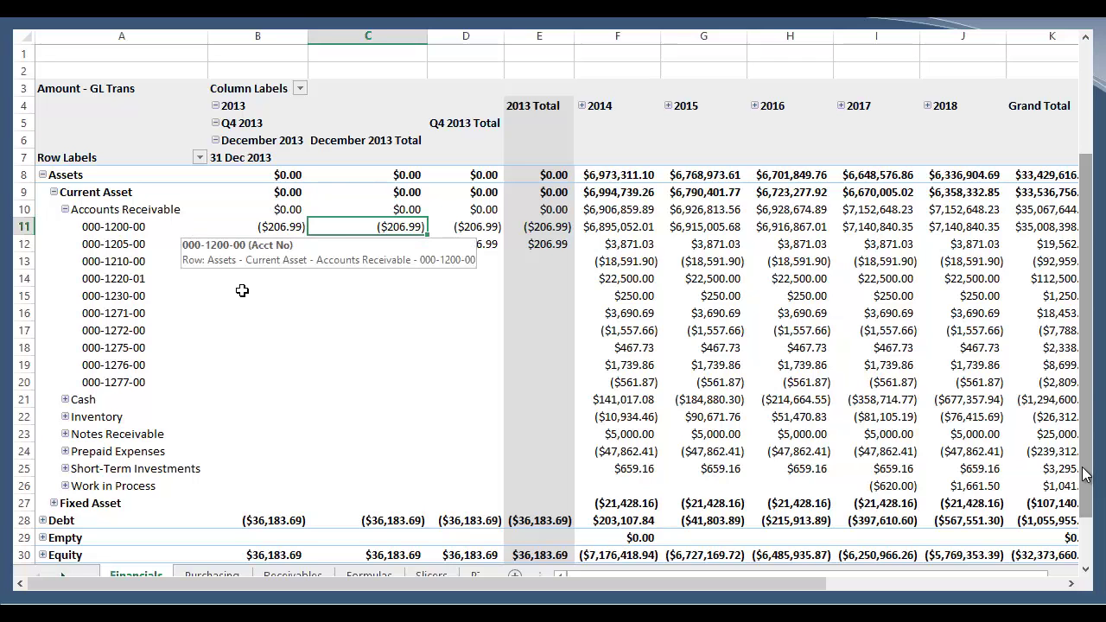
scroll(501, 299, "down", 3)
scroll(501, 299, "up", 3)
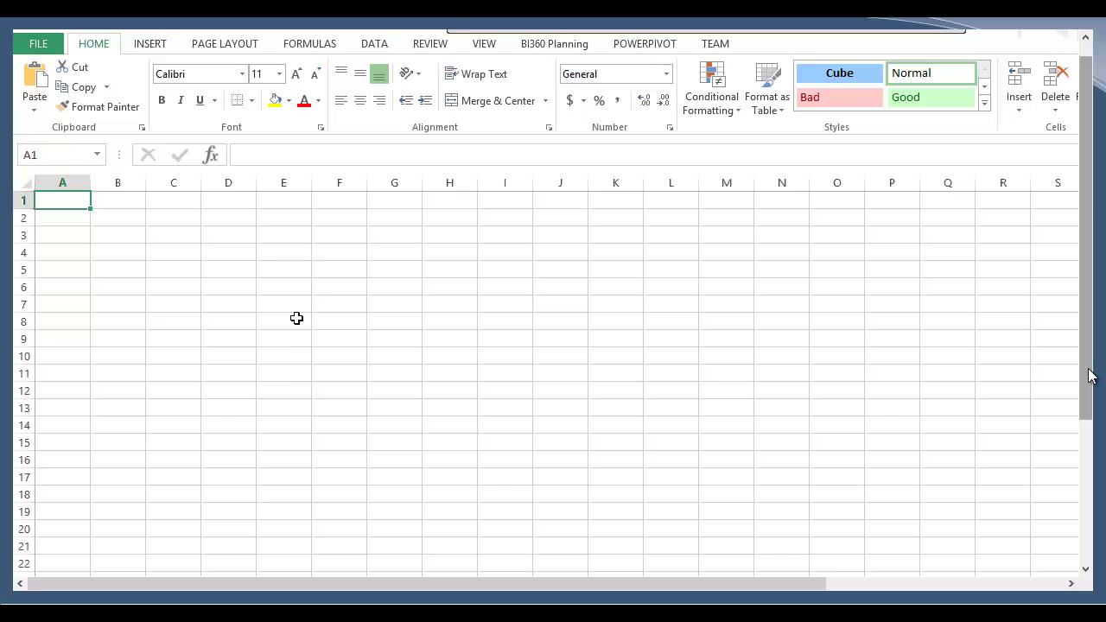
Step: Import the existing Purchases Test workbook connection as a PivotTable Report at cell A1 of the blank existing worksheet
left_click(374, 45)
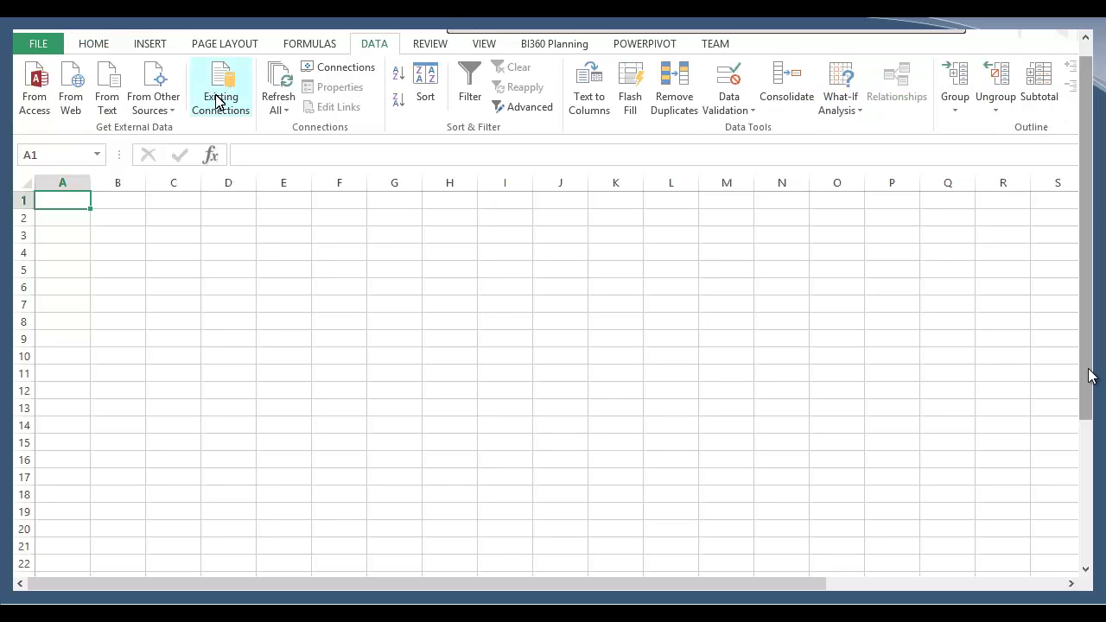
left_click(216, 102)
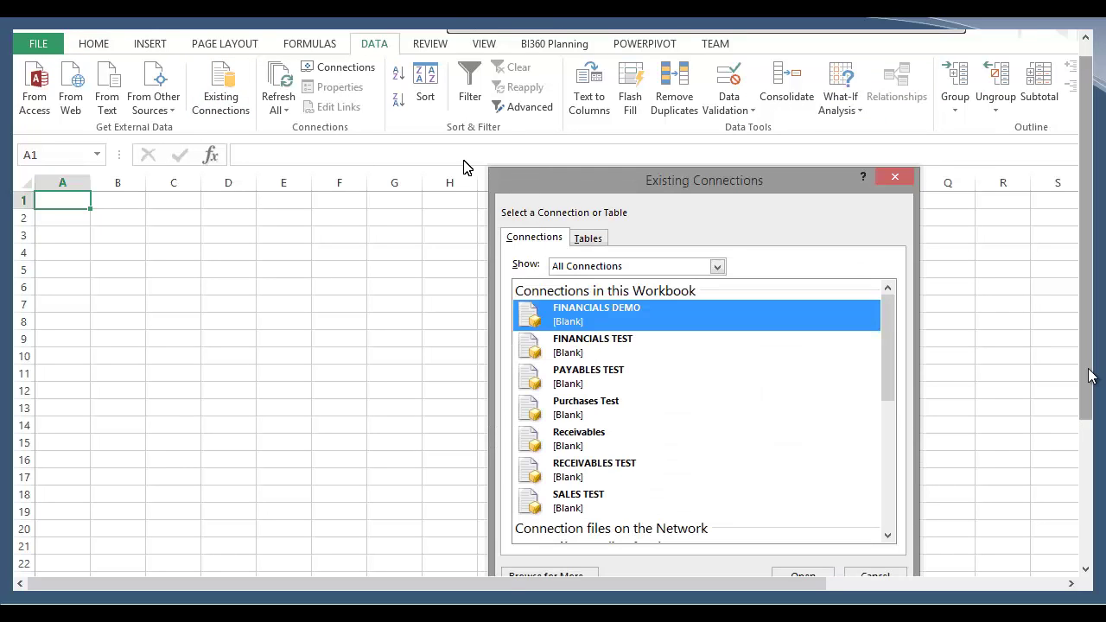
left_click(563, 418)
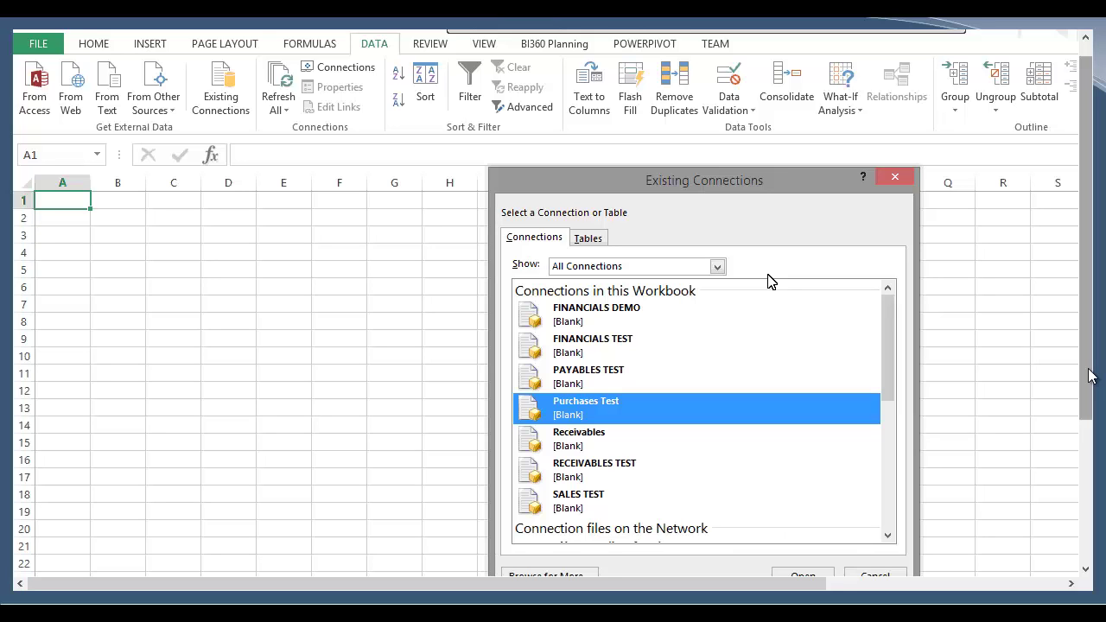
left_click(802, 574)
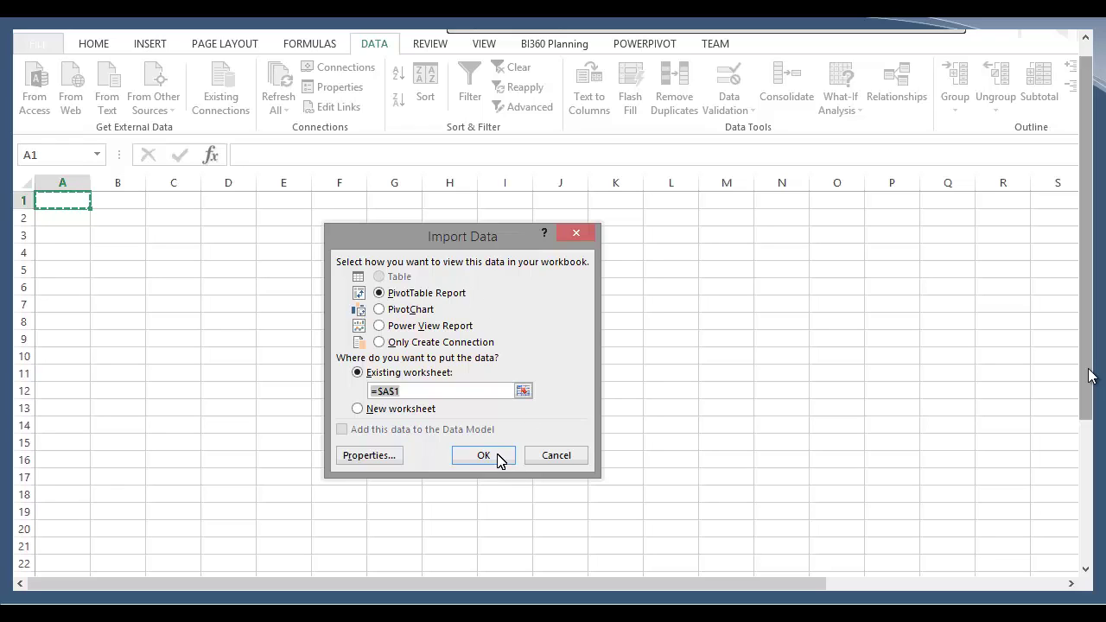
left_click(483, 455)
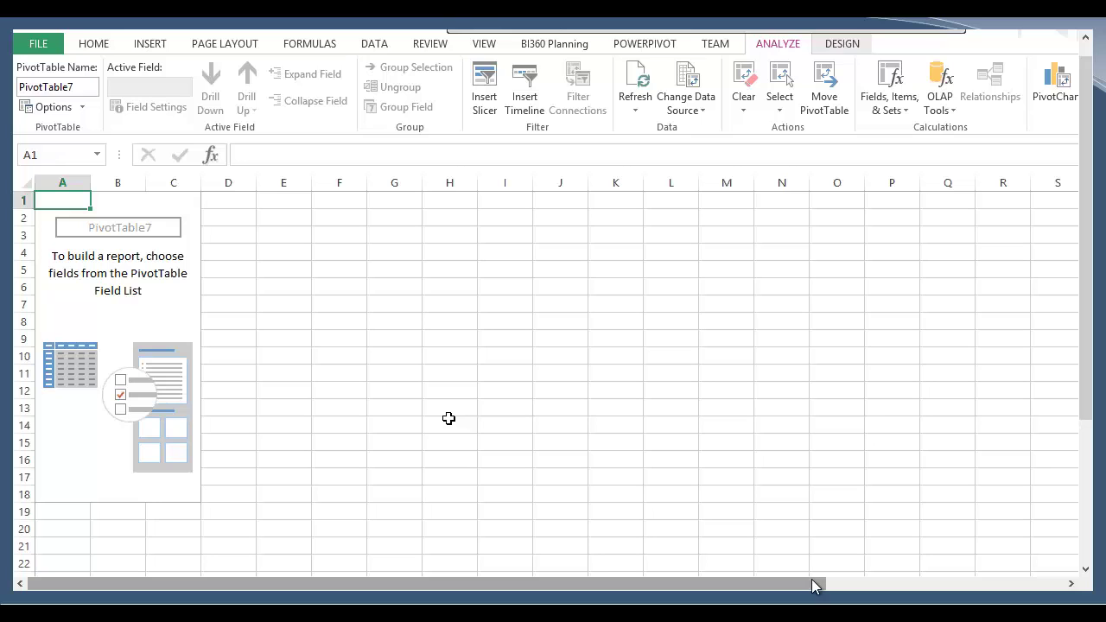
Step: Add Qty Purchased - Detail from Purchase Order Detail as the value and Date from Master Date as a report filter
left_click_drag(811, 579, 1070, 597)
left_click_drag(1061, 281, 1062, 318)
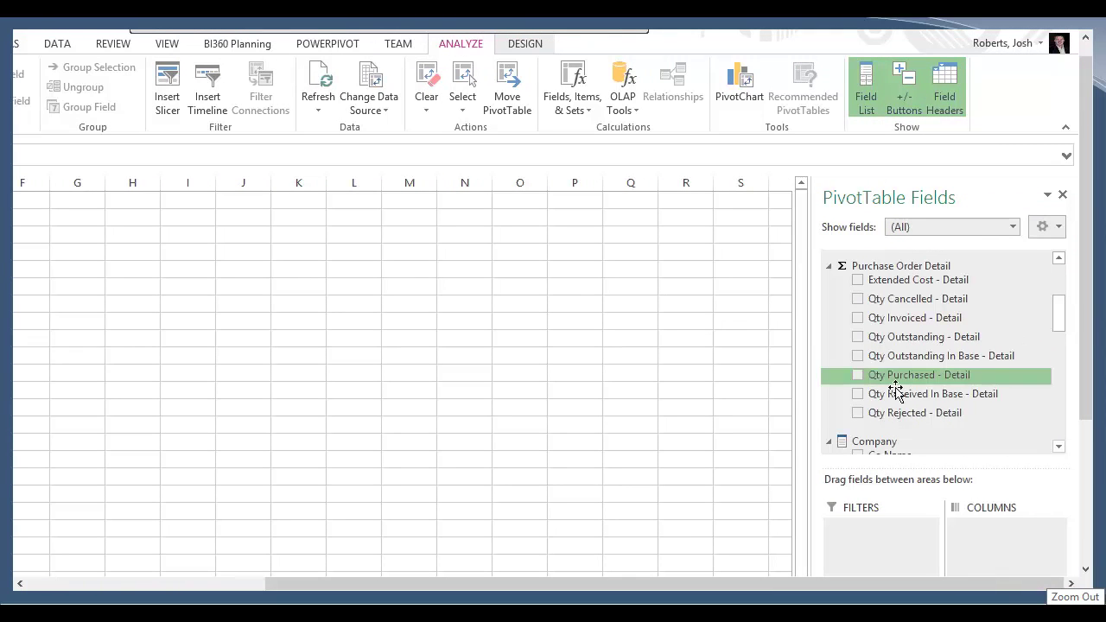
left_click(863, 377)
left_click_drag(1062, 318, 1059, 355)
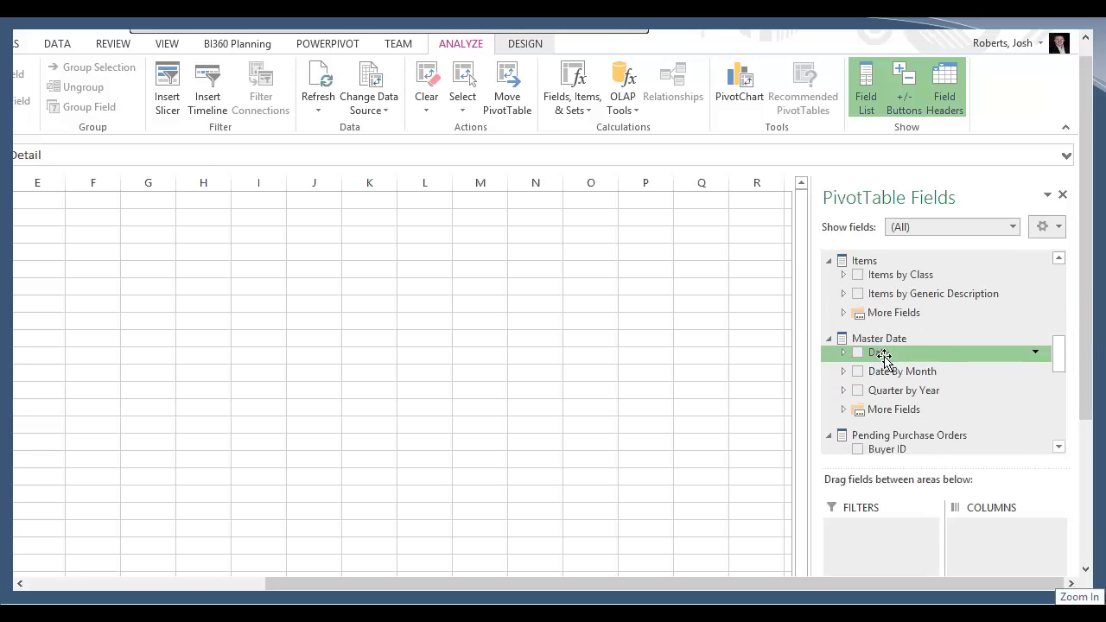
left_click_drag(883, 359, 883, 533)
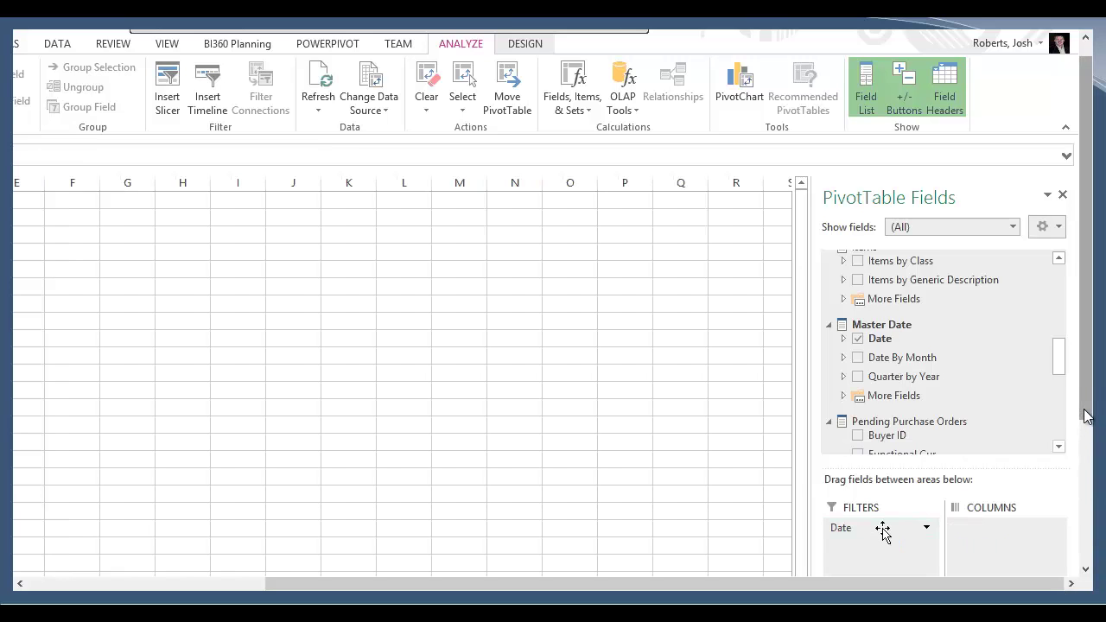
Step: Expand the additional Vendors fields and add Vendor No as the PivotTable's row field
left_click_drag(1087, 417, 1088, 469)
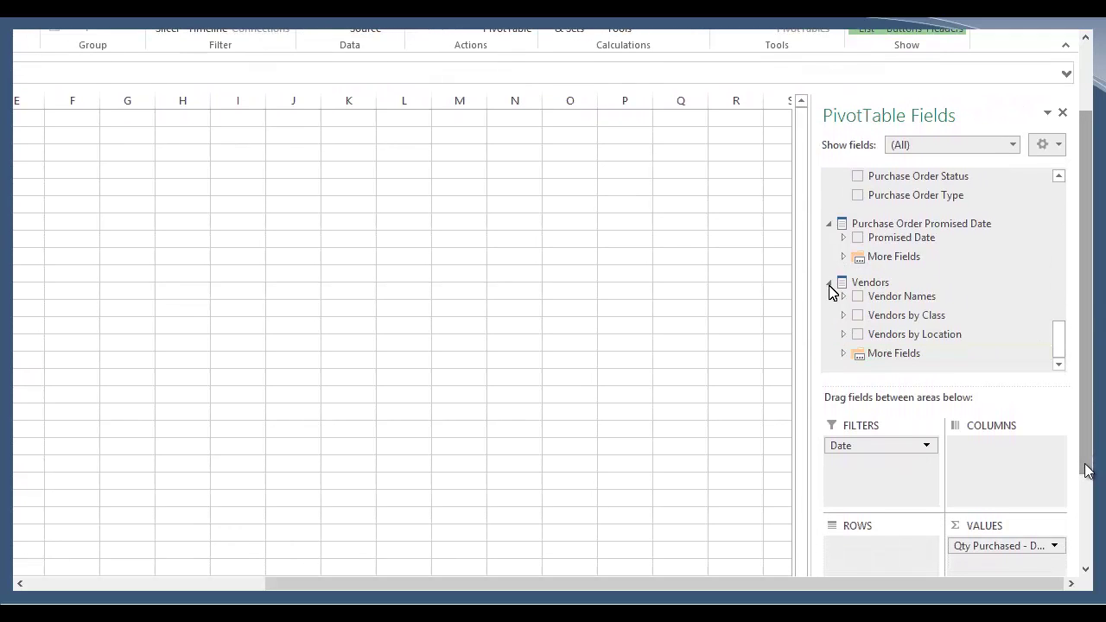
left_click(829, 291)
left_click(828, 353)
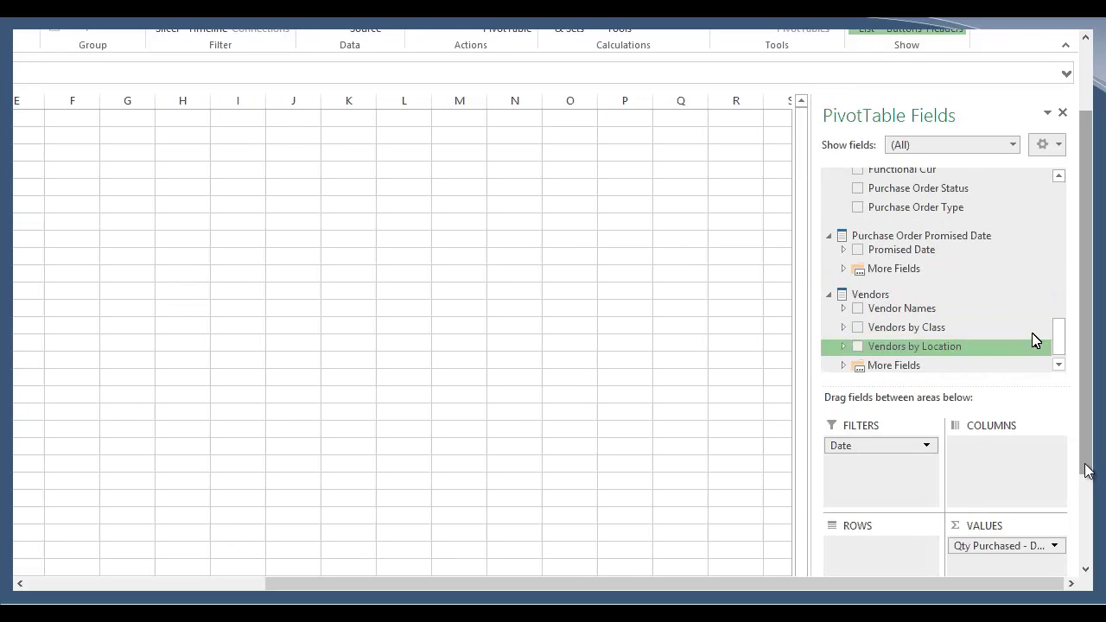
scroll(1046, 363, "down", 1)
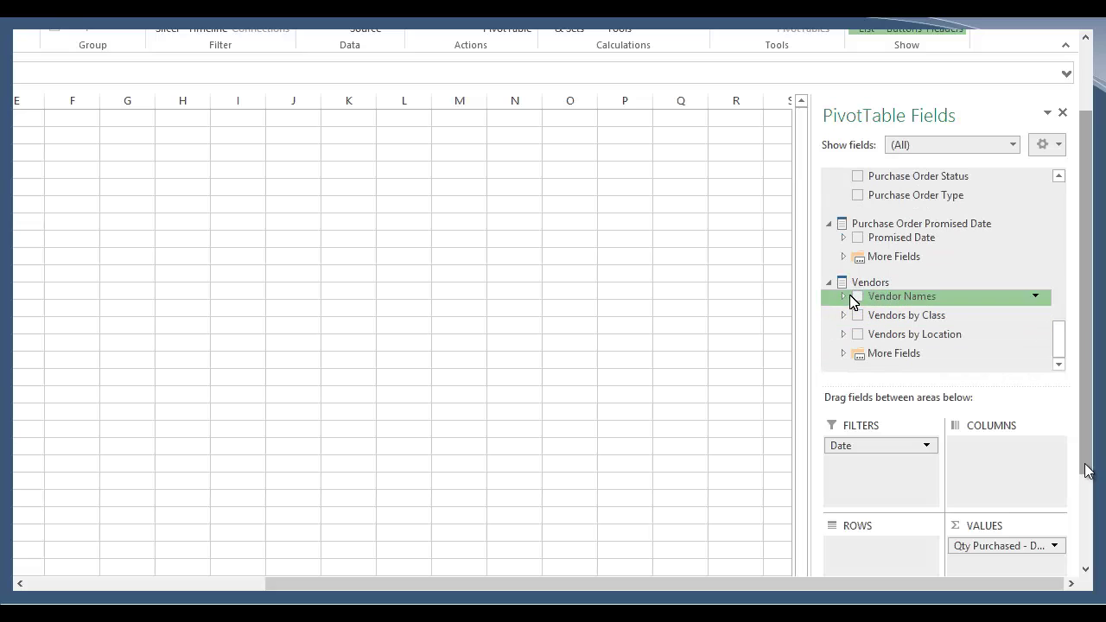
left_click(843, 356)
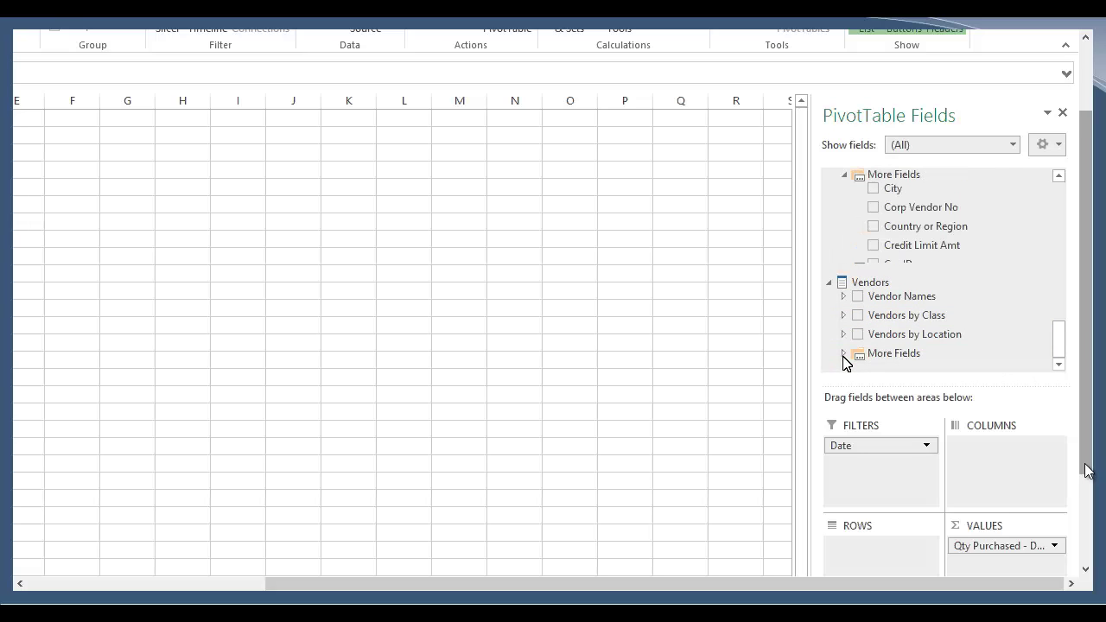
left_click(1059, 364)
left_click(1058, 364)
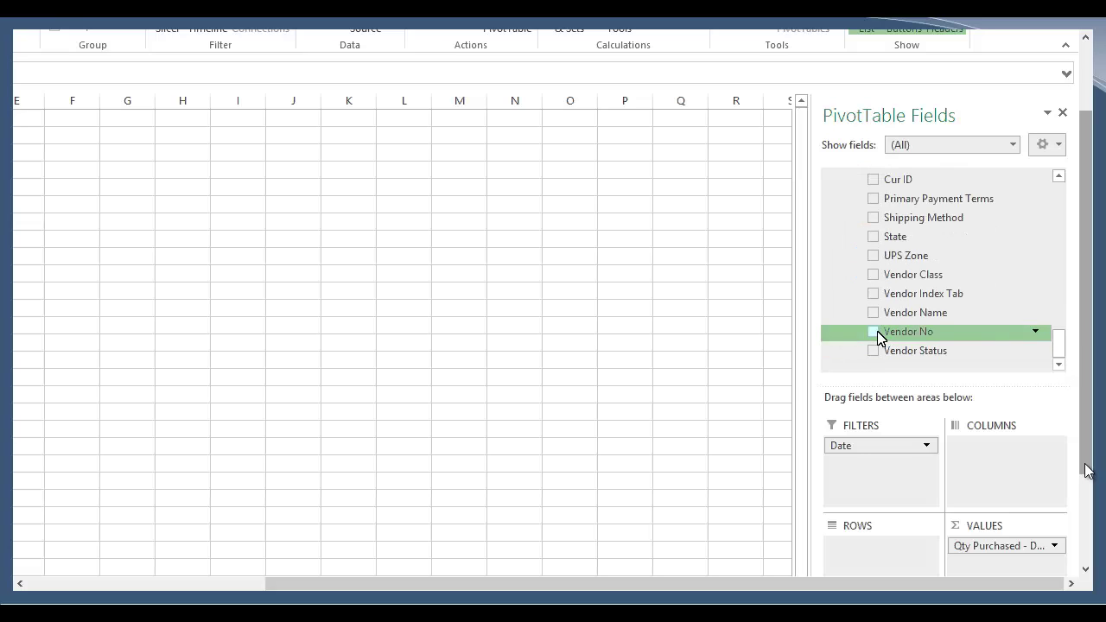
left_click(878, 334)
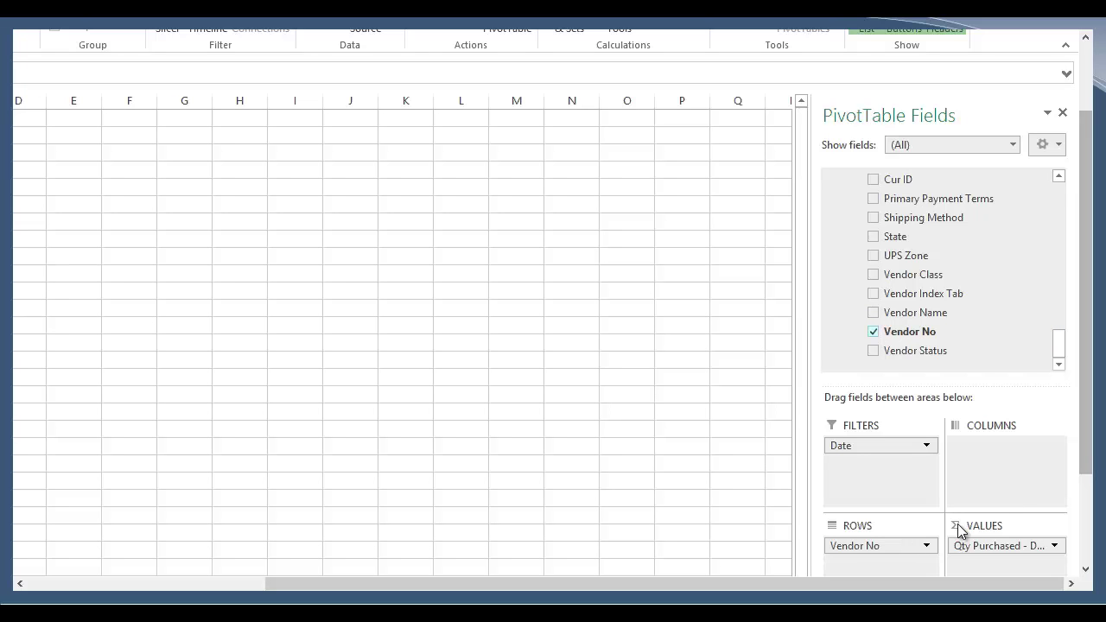
Step: Sort the vendors by Qty Purchased - Detail from largest to smallest
left_click_drag(799, 585, 586, 595)
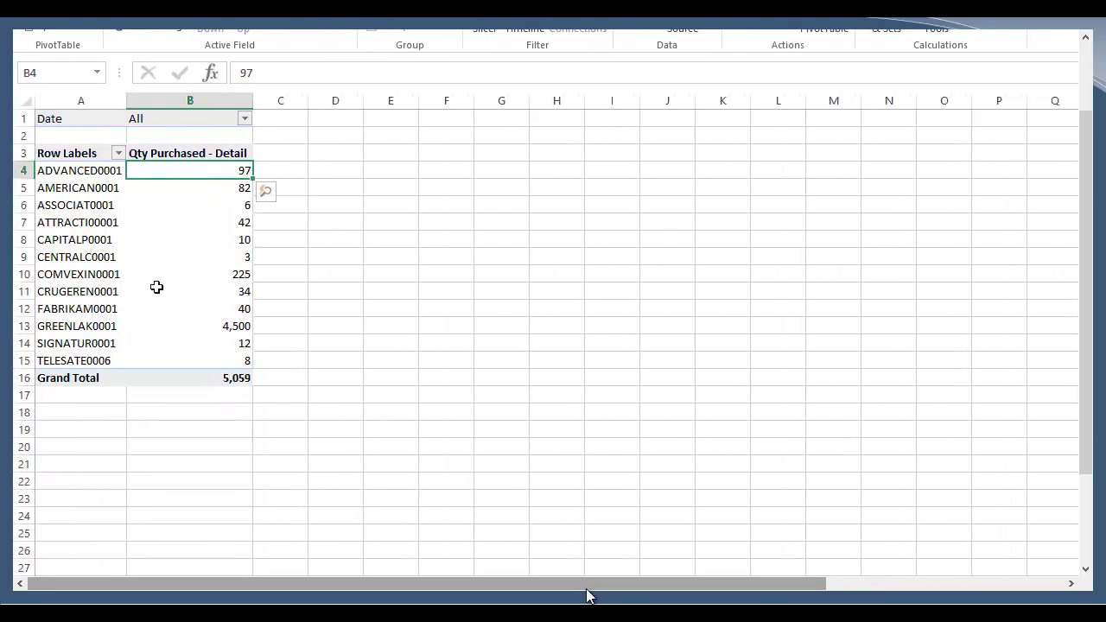
left_click(200, 212)
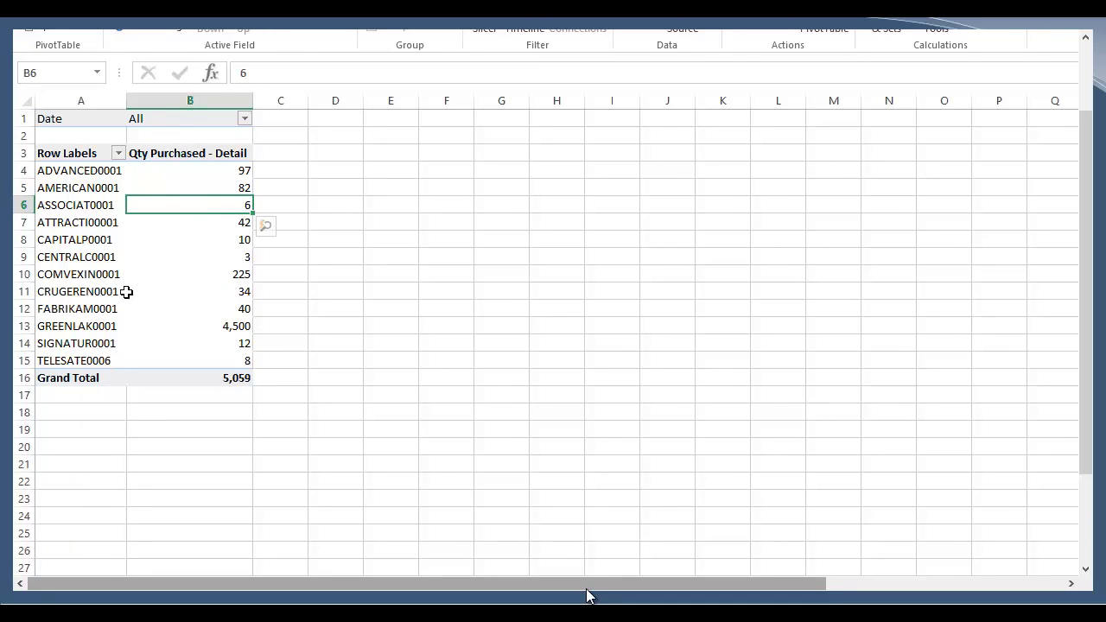
mouse_move(133, 296)
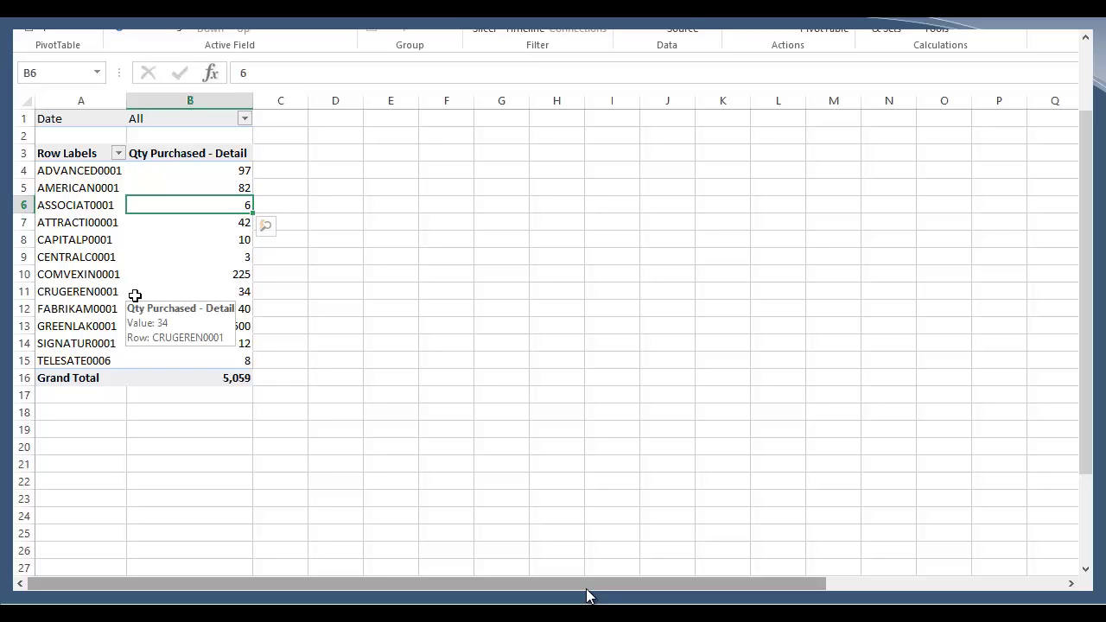
left_click(192, 173)
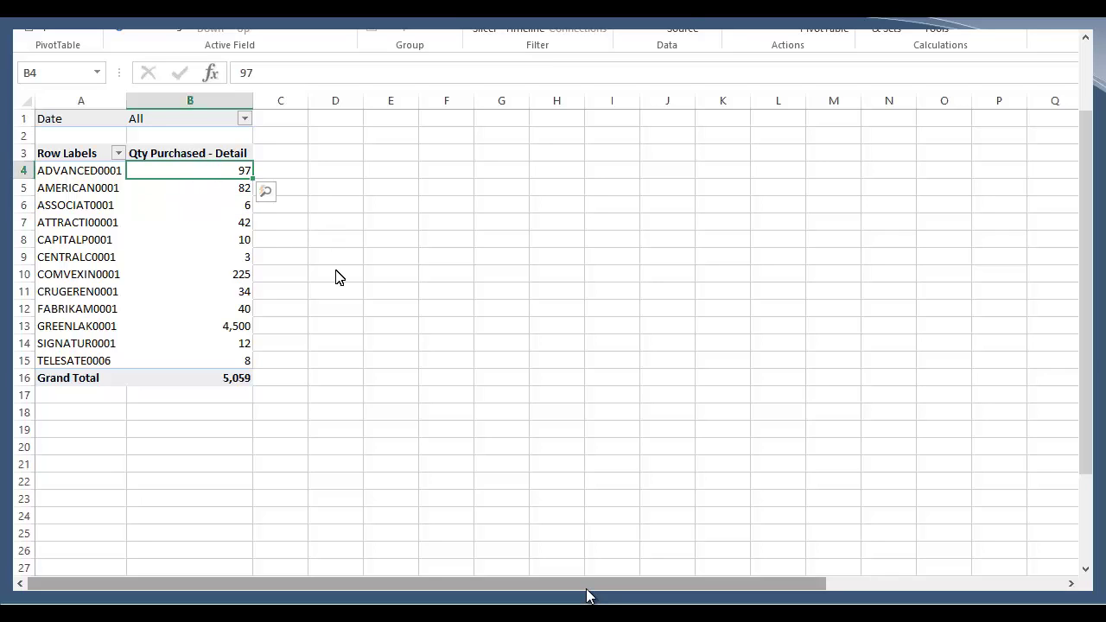
key("shift+F10")
left_click(536, 291)
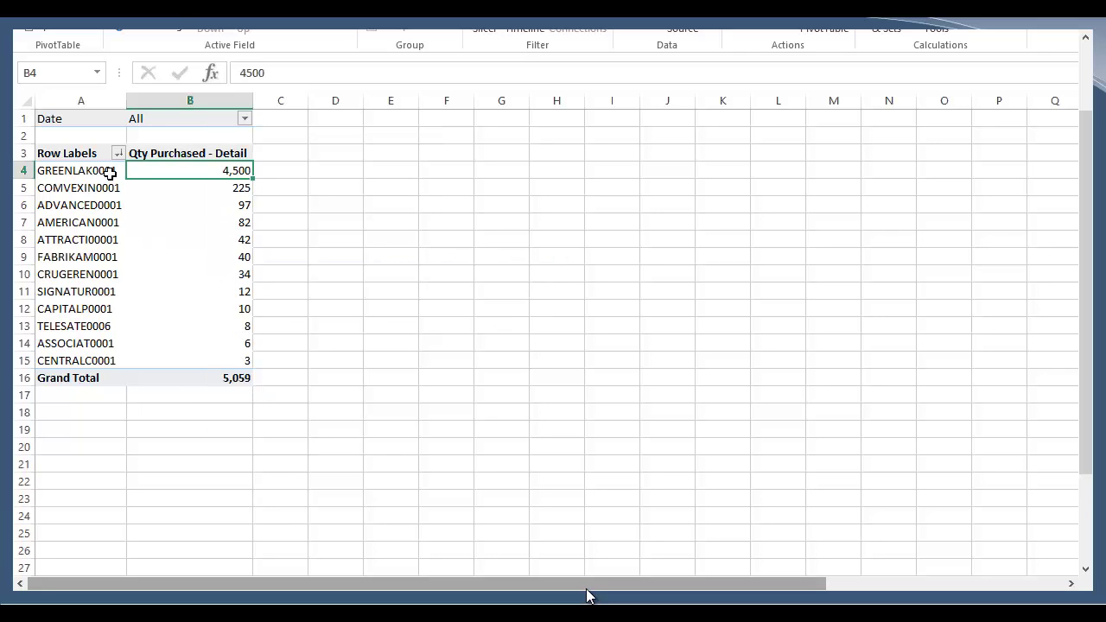
left_click(111, 171)
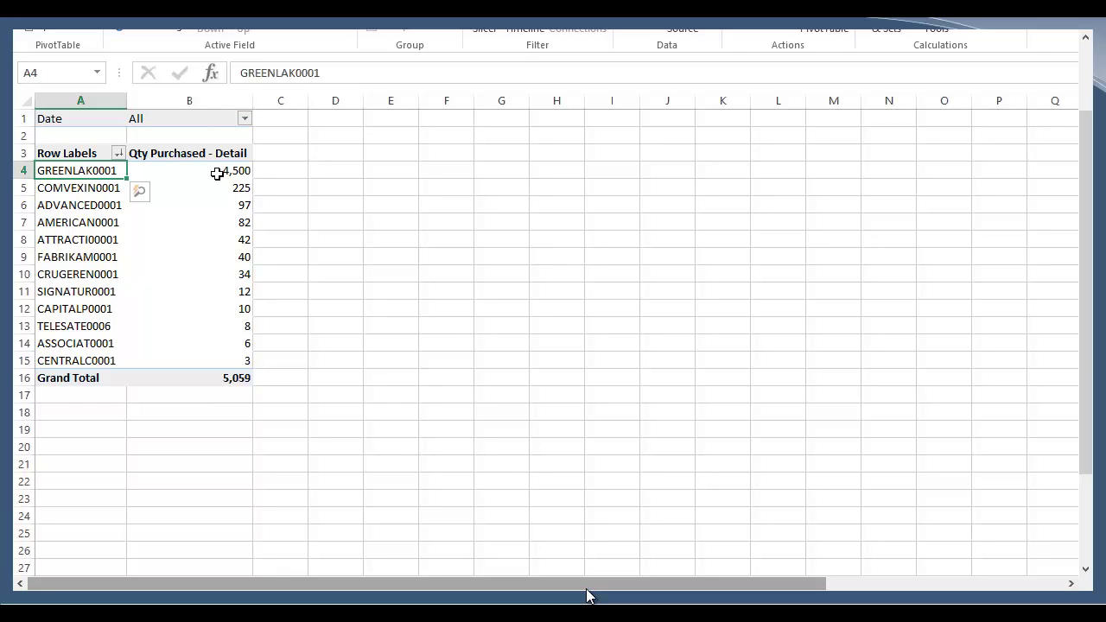
key("Right")
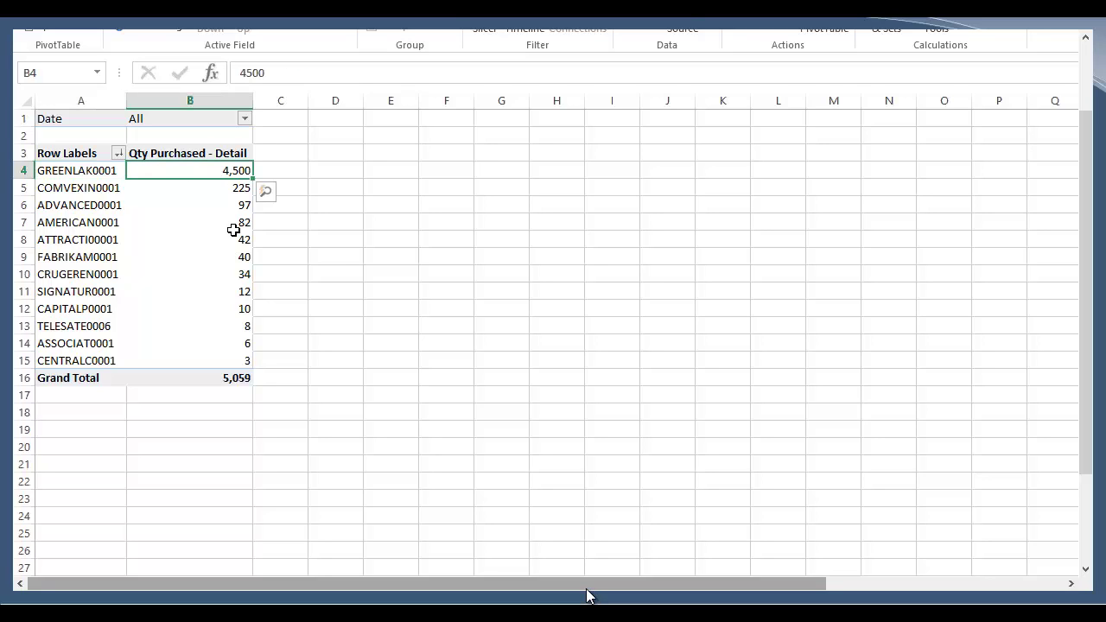
Step: Add the Vendor Name field to the rows beneath Vendor No
mouse_move(233, 230)
left_click(160, 237)
left_click(112, 225)
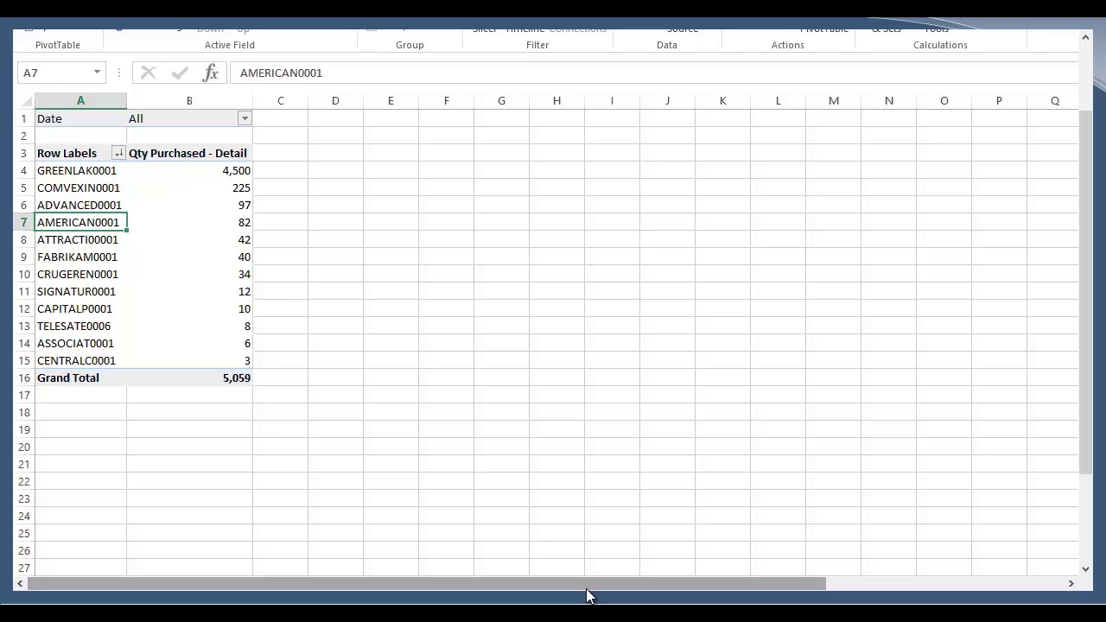
left_click_drag(591, 591, 797, 558)
left_click(942, 313)
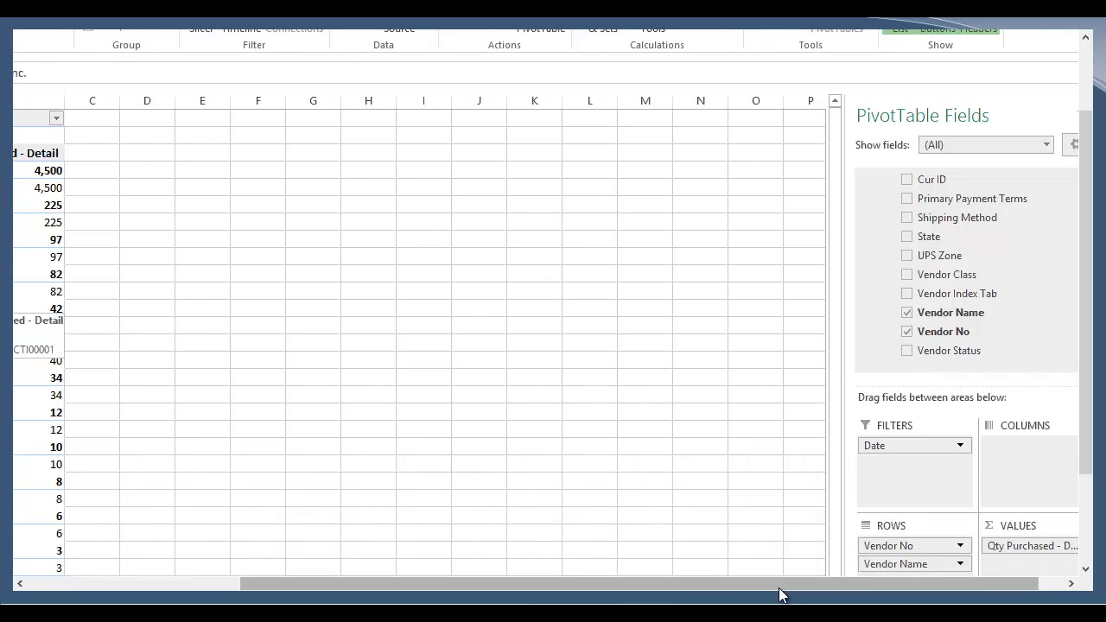
Step: Set the Vendor No row field's subtotals to None and show its item labels in tabular form
left_click_drag(768, 582, 533, 580)
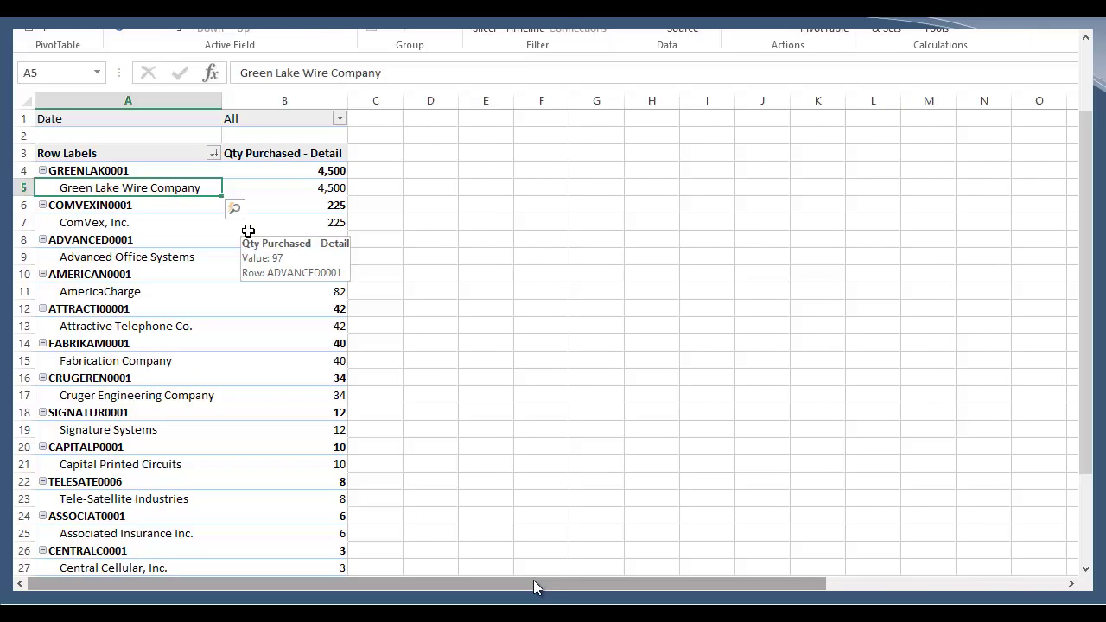
key("Right")
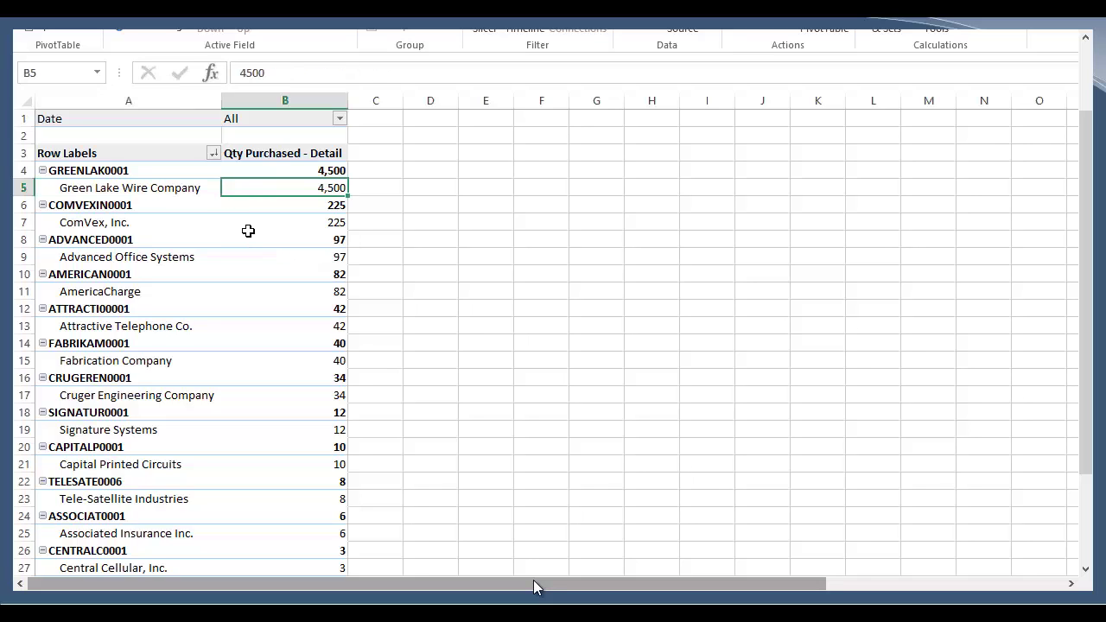
key("Up")
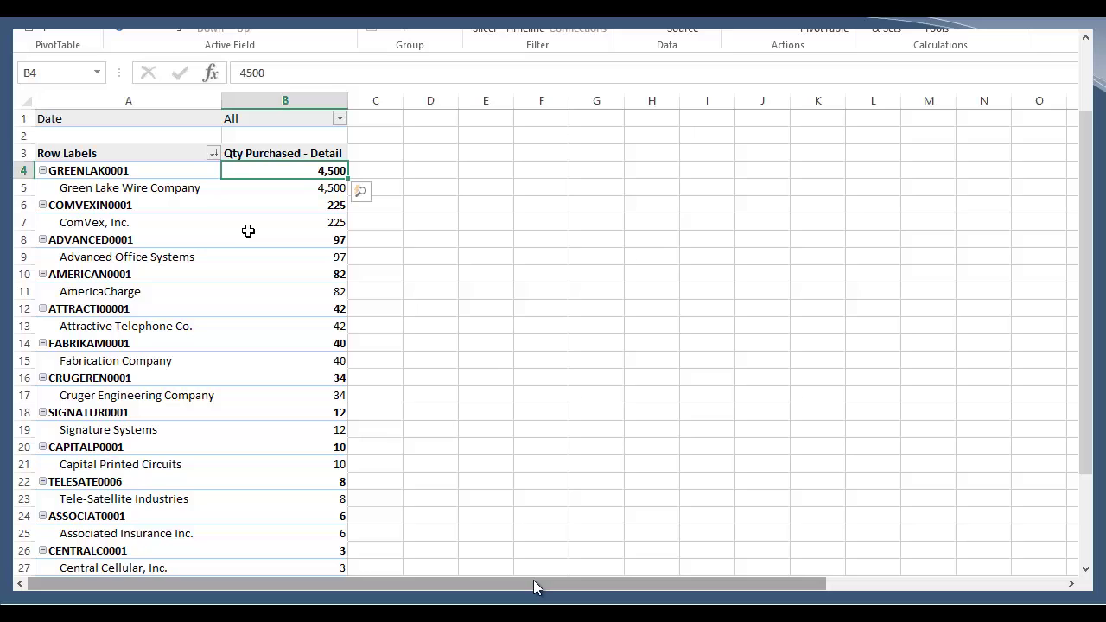
key("Down")
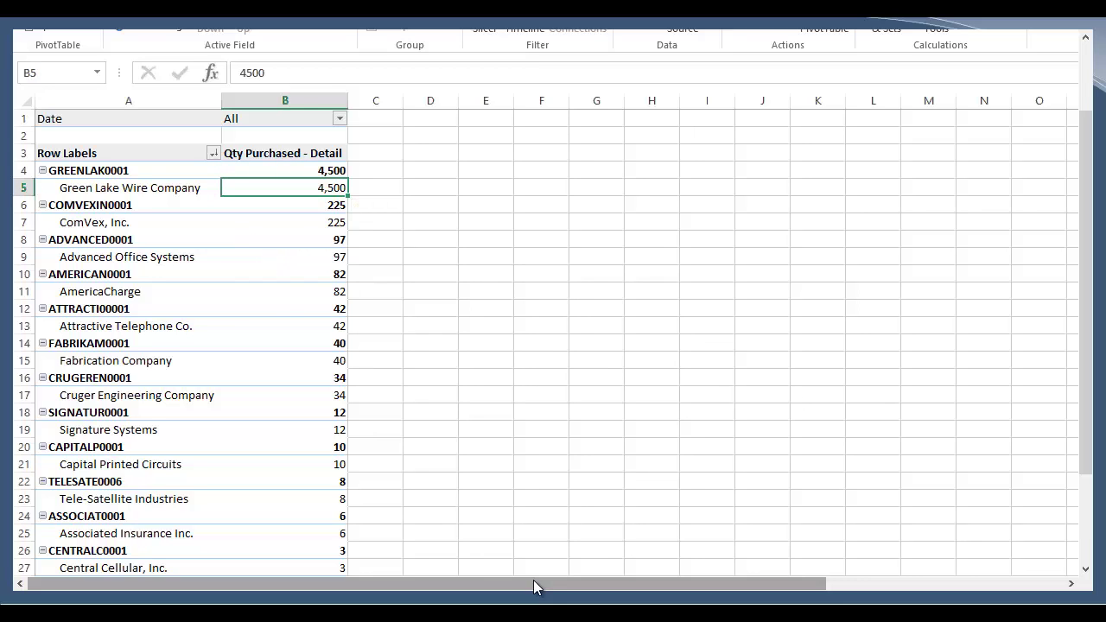
left_click_drag(533, 579, 808, 567)
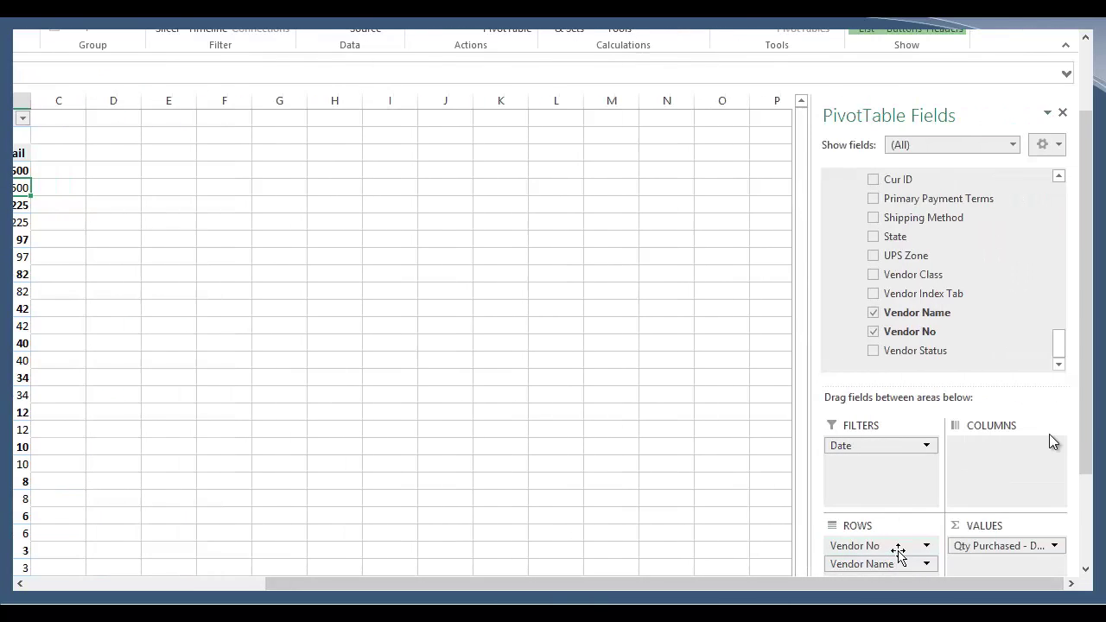
left_click(898, 553)
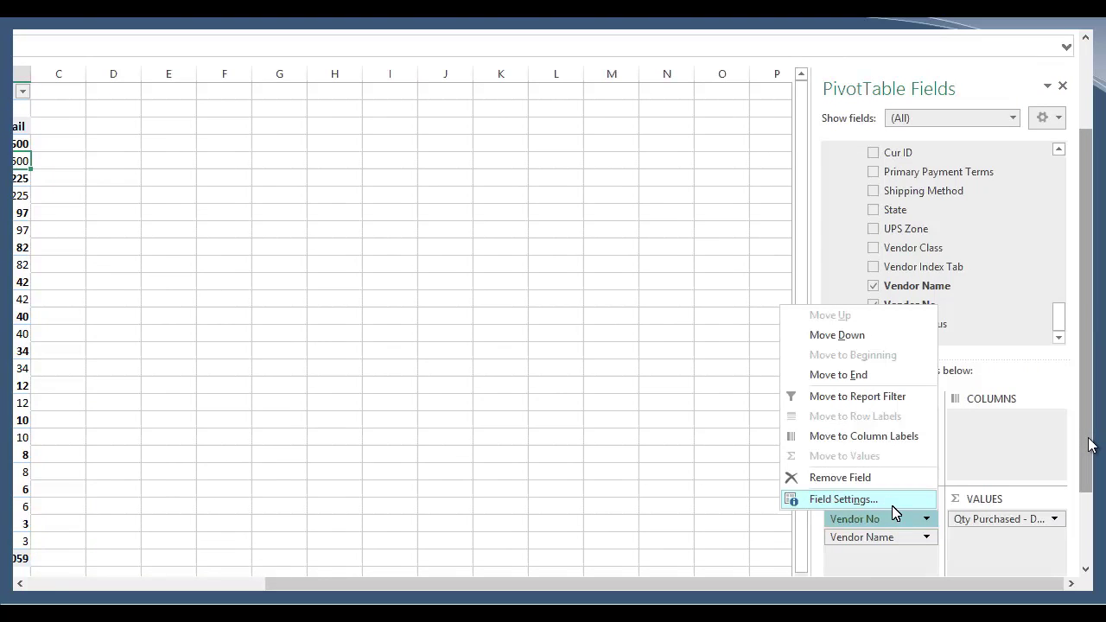
left_click(833, 501)
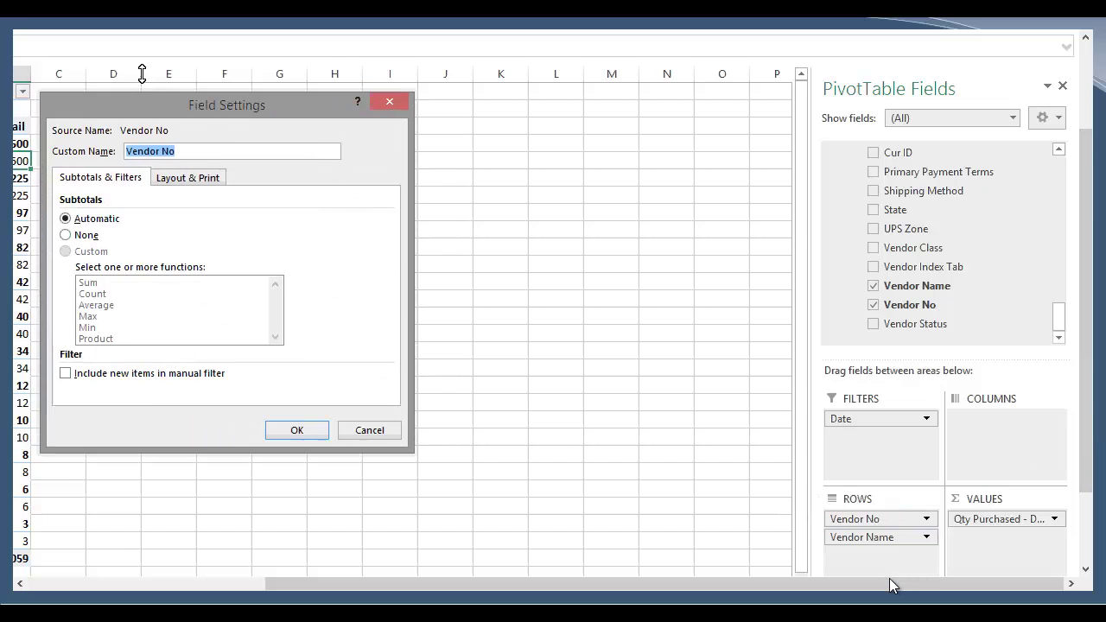
left_click(74, 241)
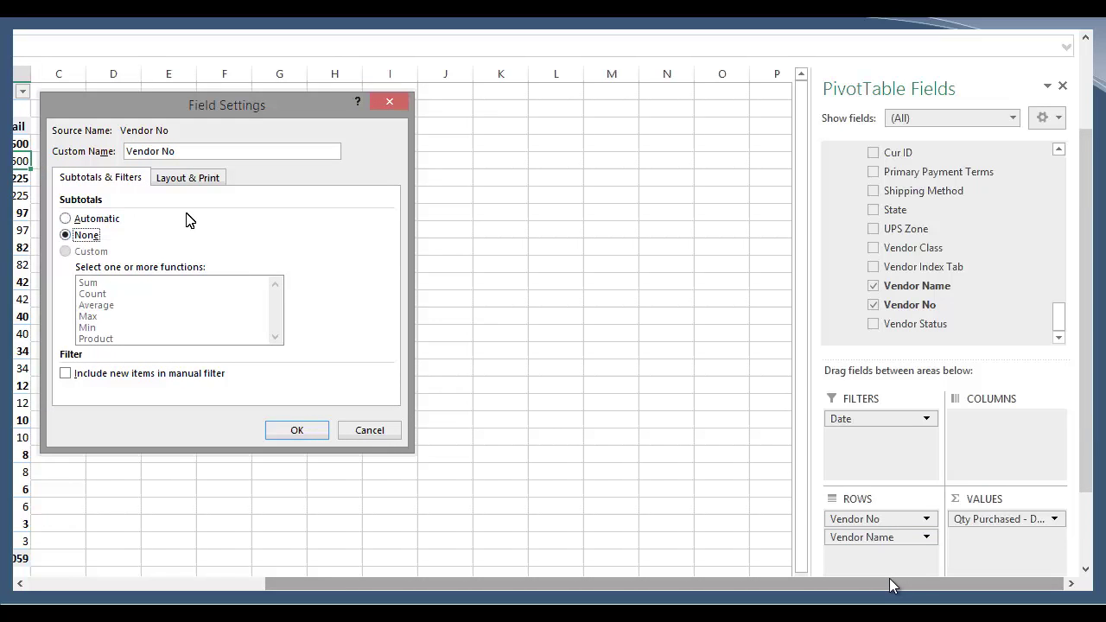
left_click(198, 181)
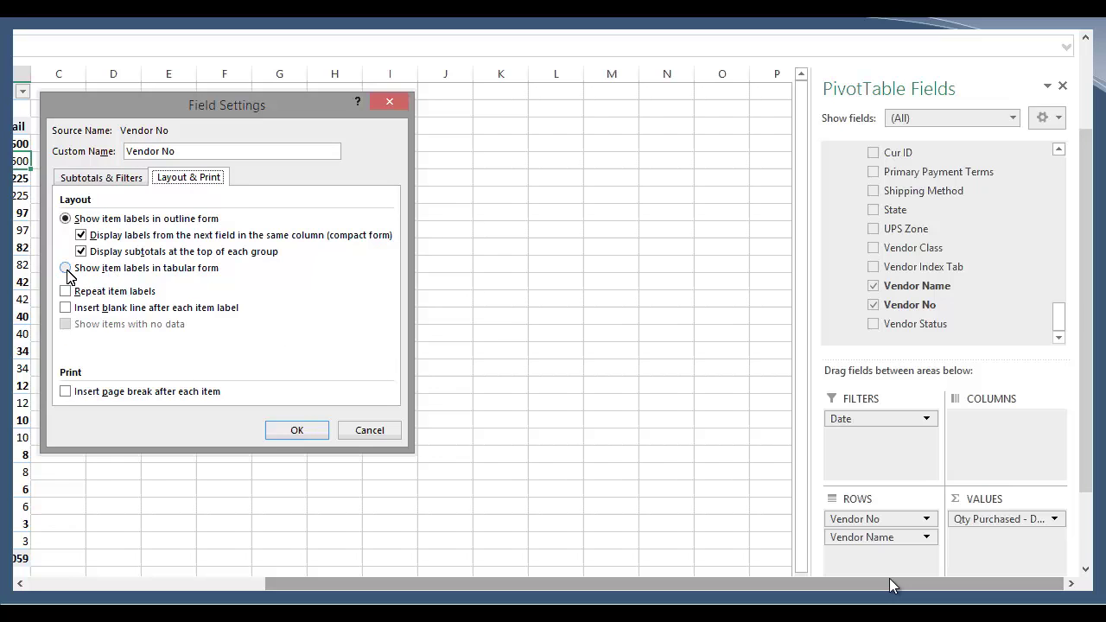
left_click(68, 270)
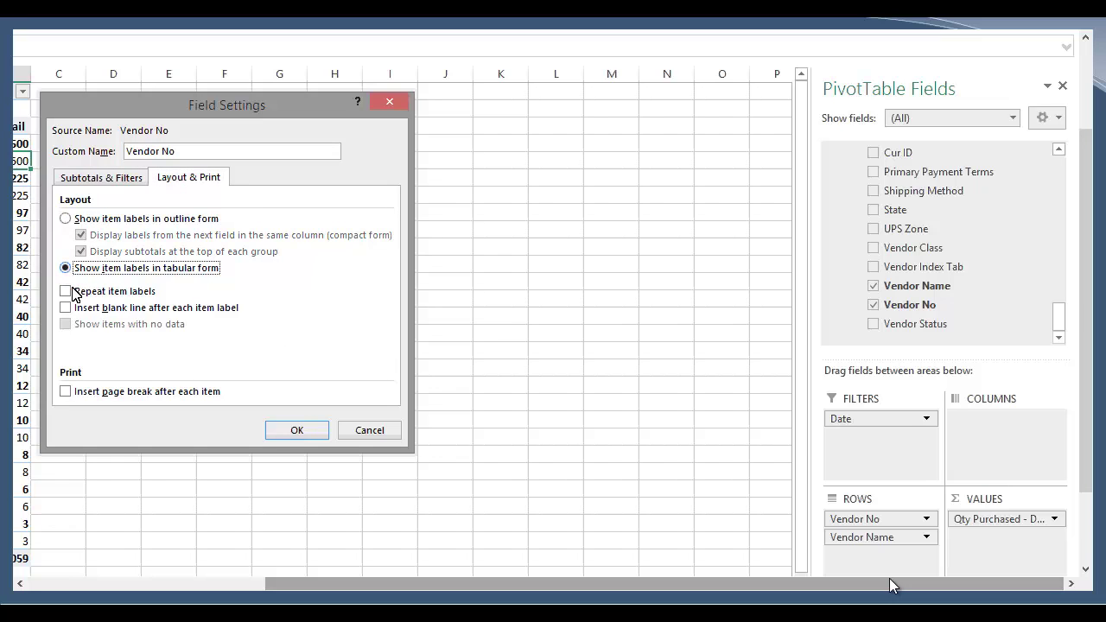
left_click(293, 432)
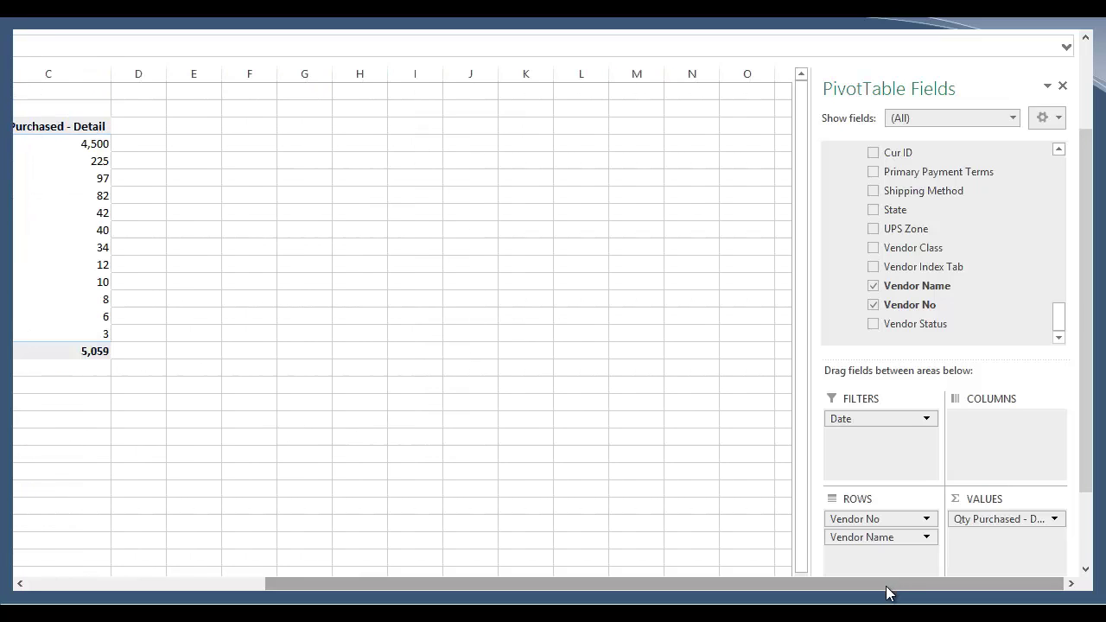
Step: Review the Vendor Name column of the tabular PivotTable by selecting cells B4 to B13
left_click_drag(886, 588, 633, 569)
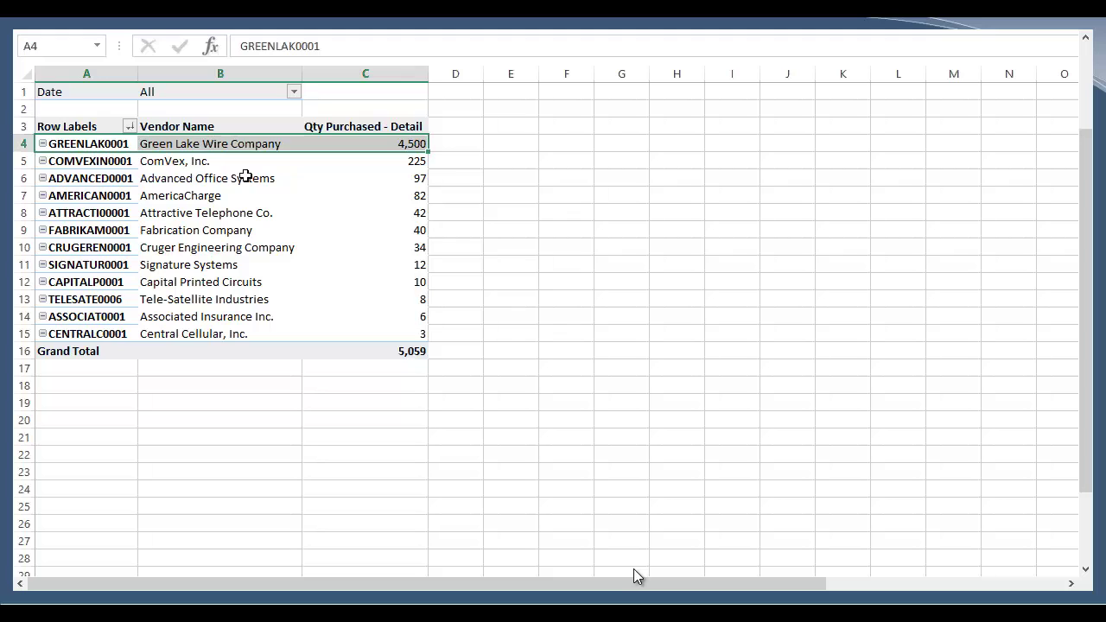
left_click(241, 175)
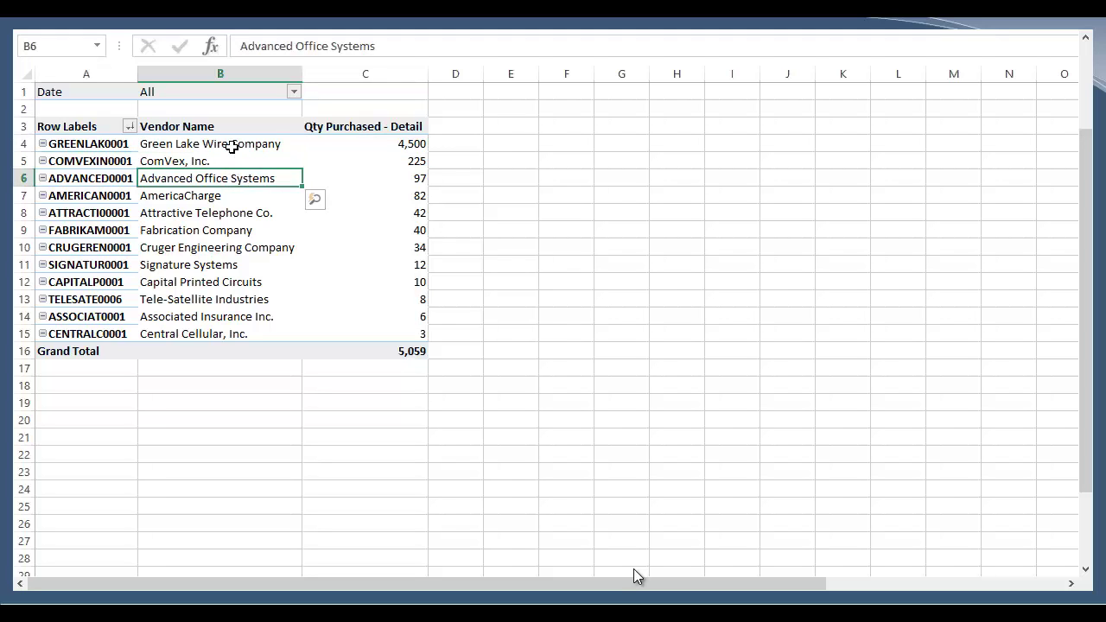
left_click_drag(230, 145, 230, 303)
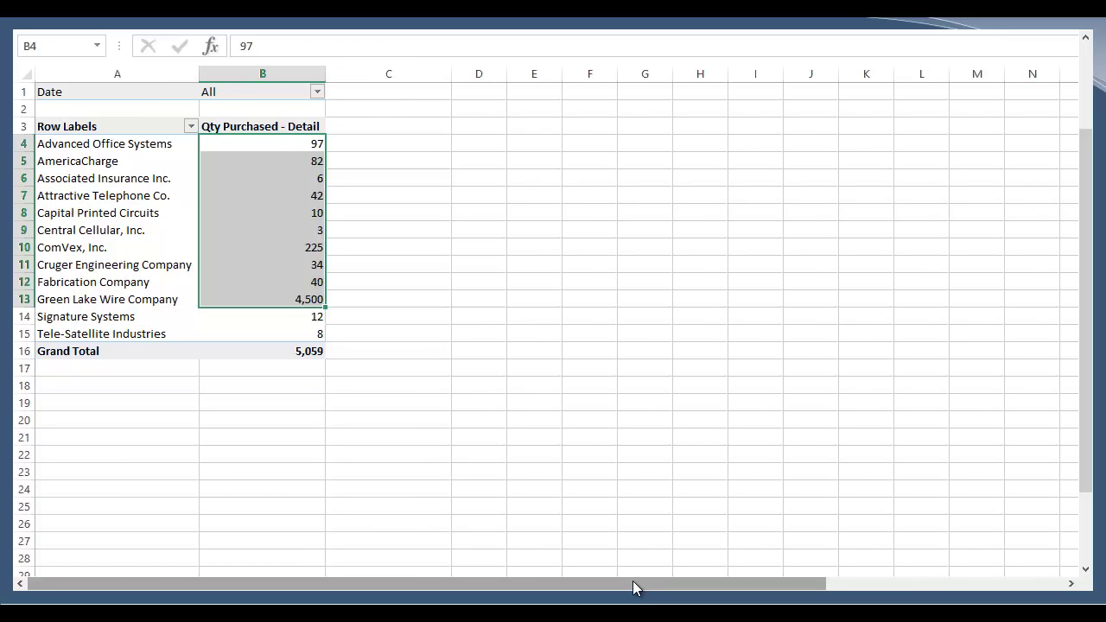
left_click(104, 230)
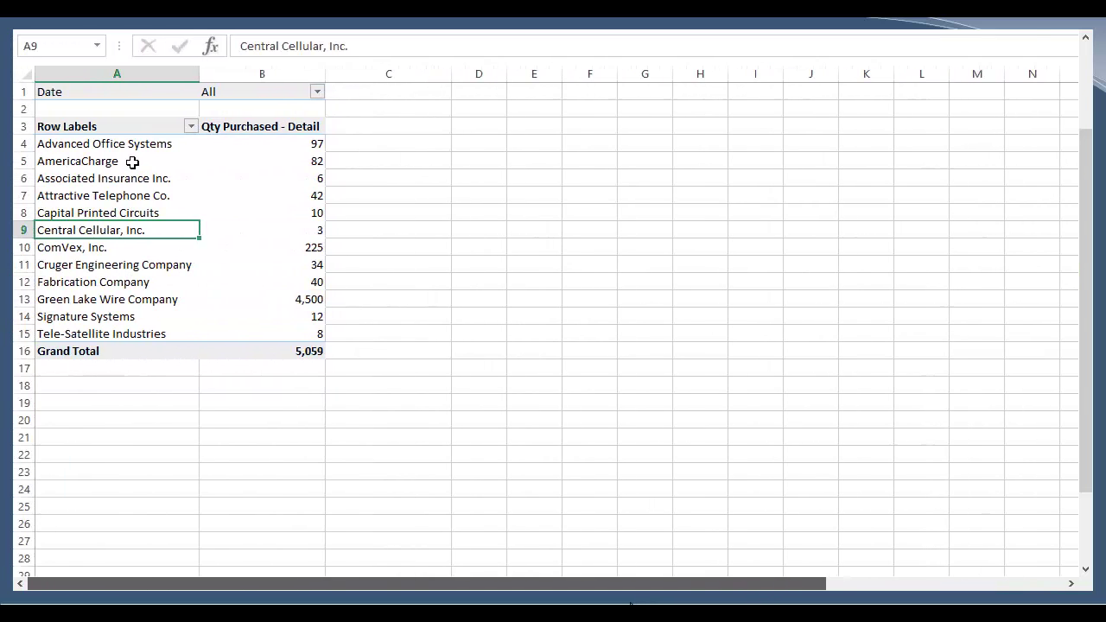
mouse_move(241, 200)
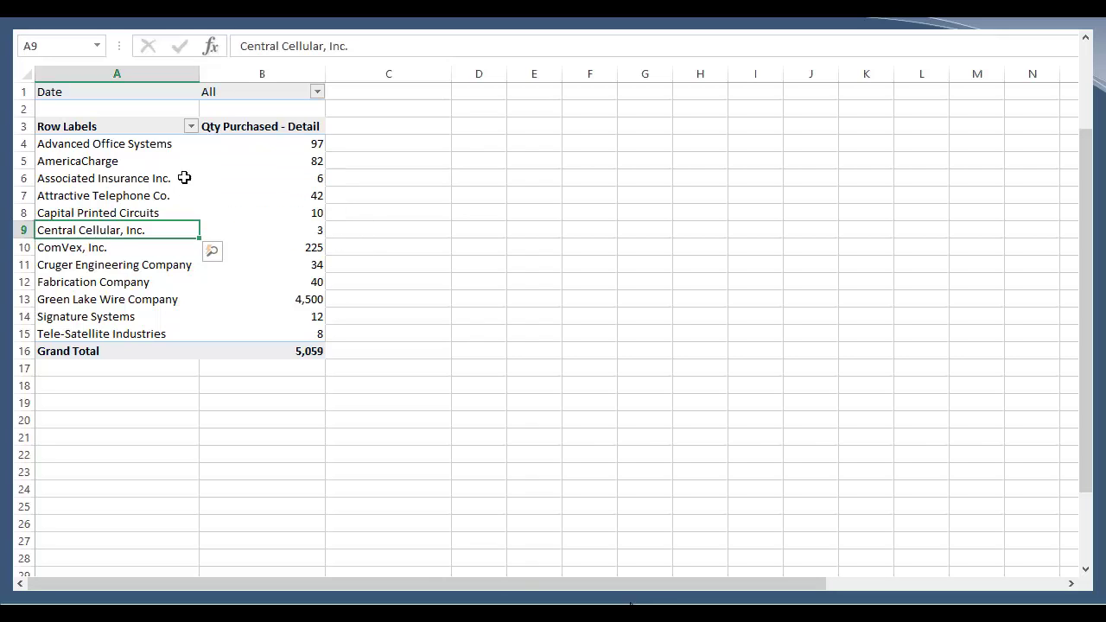
left_click(191, 126)
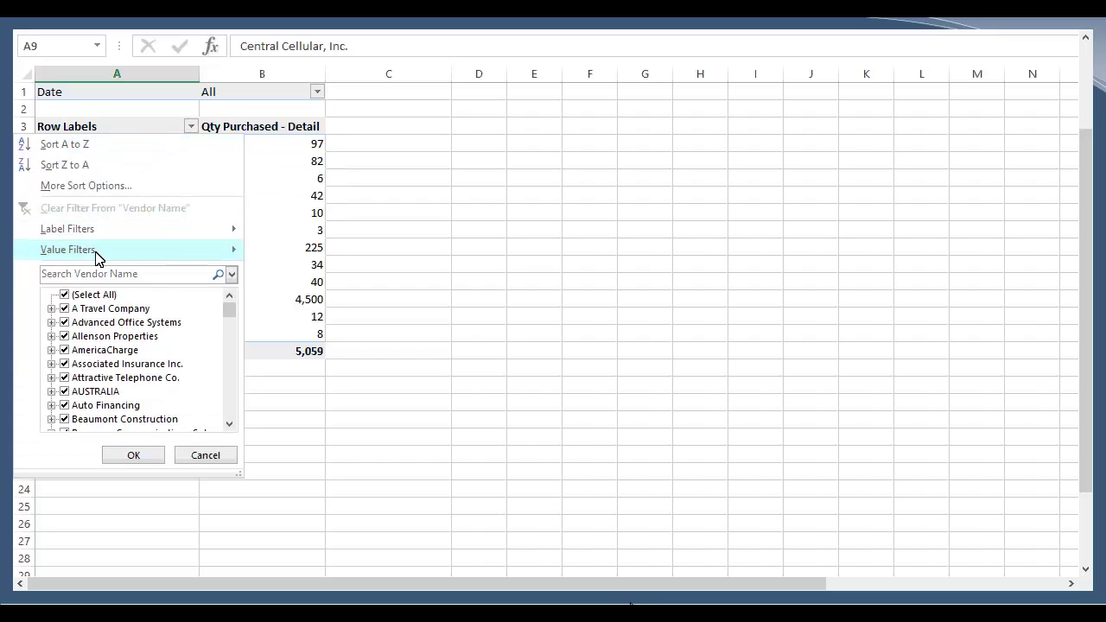
left_click(274, 161)
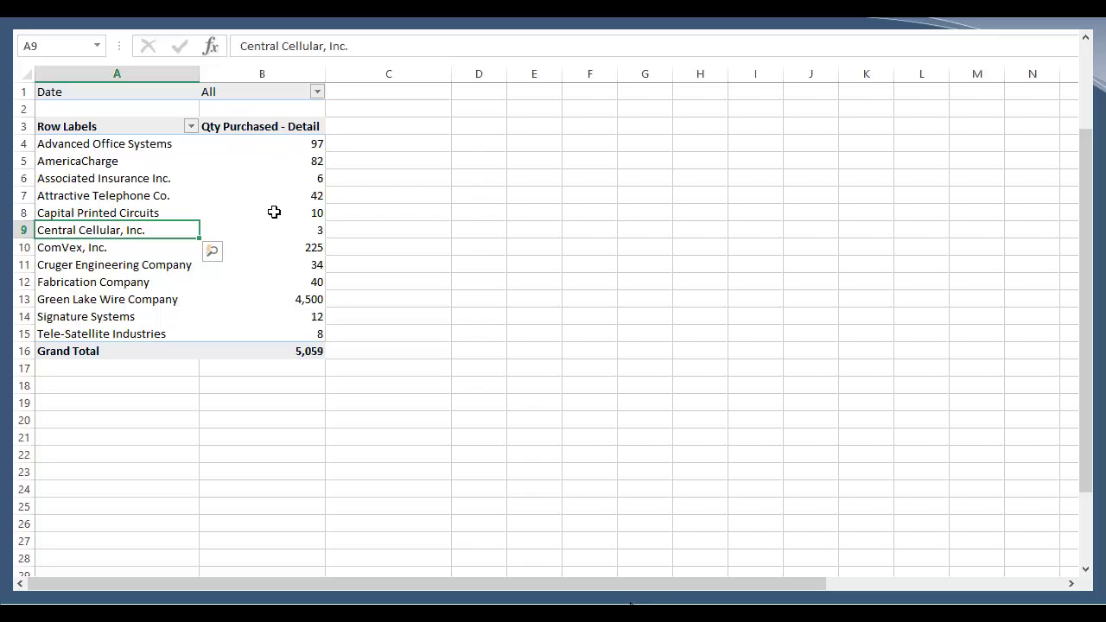
mouse_move(274, 212)
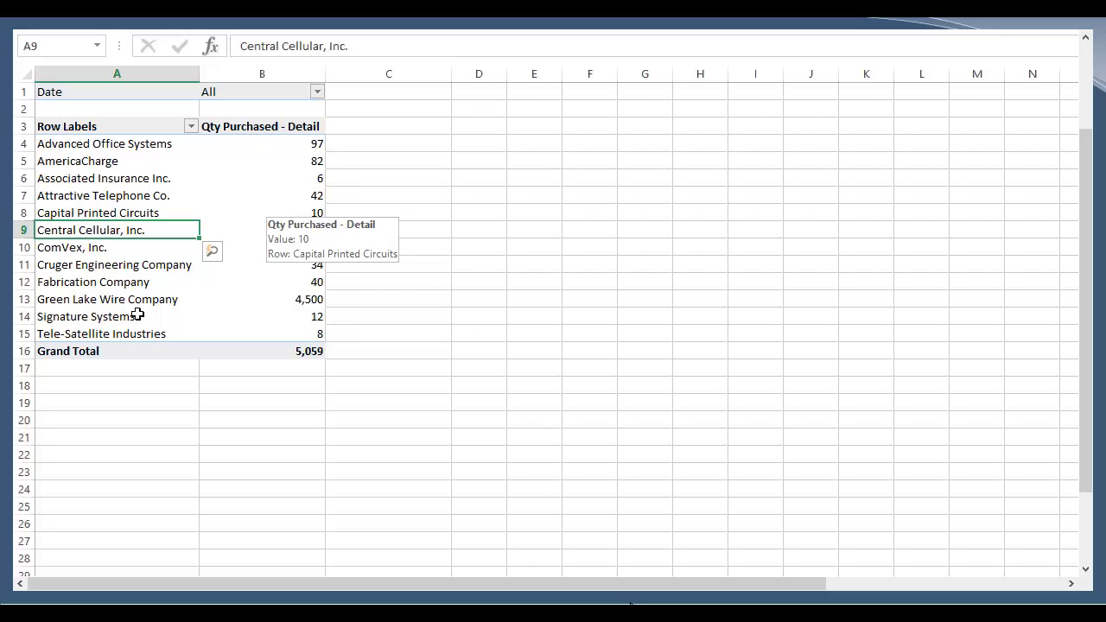
left_click(191, 126)
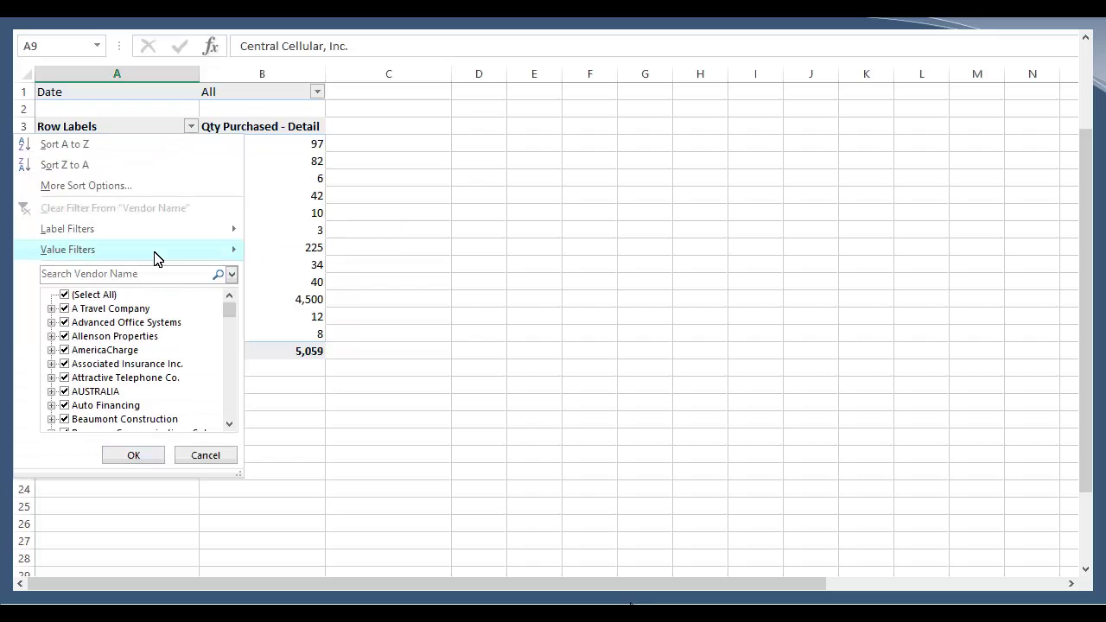
left_click(257, 190)
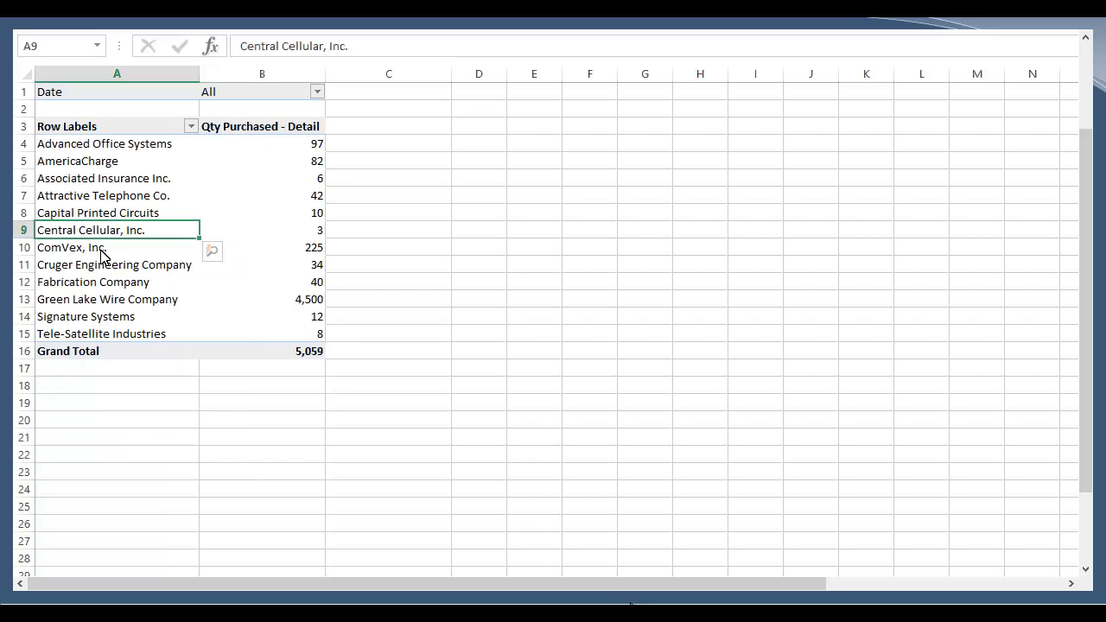
Step: Apply a Top 10 value filter to Vendor Name, showing the top 3 items by Qty Purchased - Detail
key("alt+Down")
key("v")
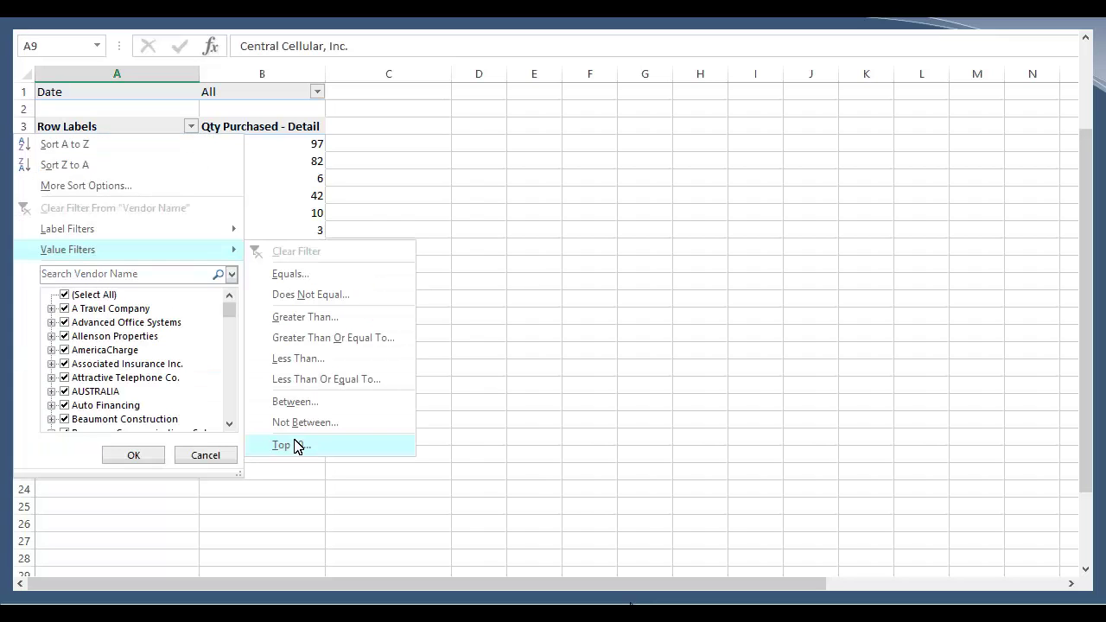
left_click(293, 444)
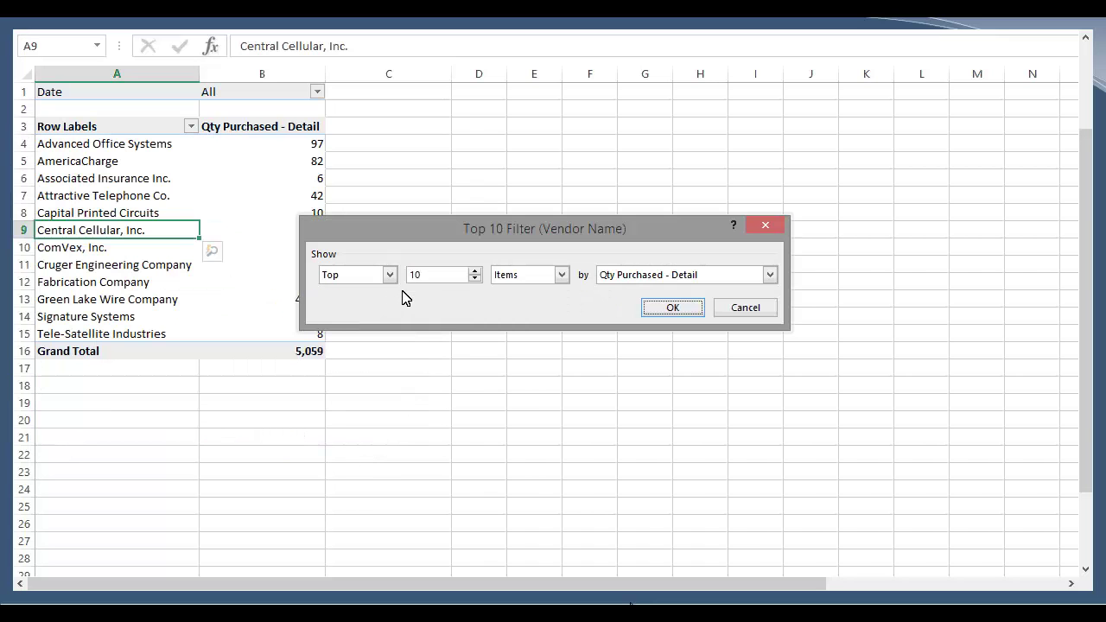
left_click(432, 275)
key("BackSpace")
key("BackSpace")
type("3")
left_click(650, 313)
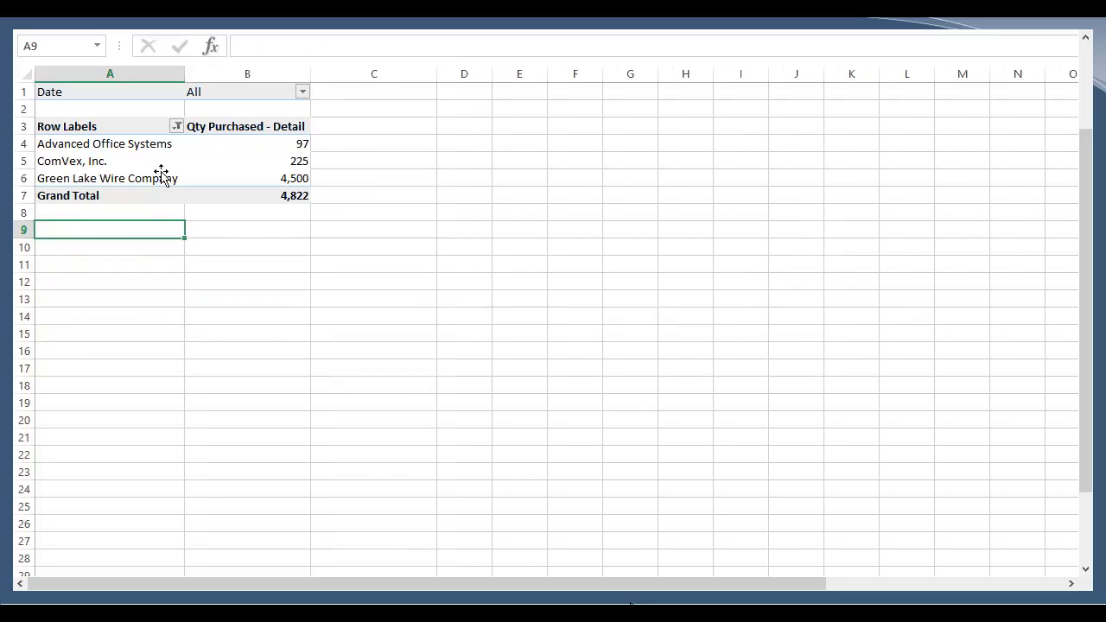
Step: Clear the value filter from the Vendor Name row field
left_click(160, 175)
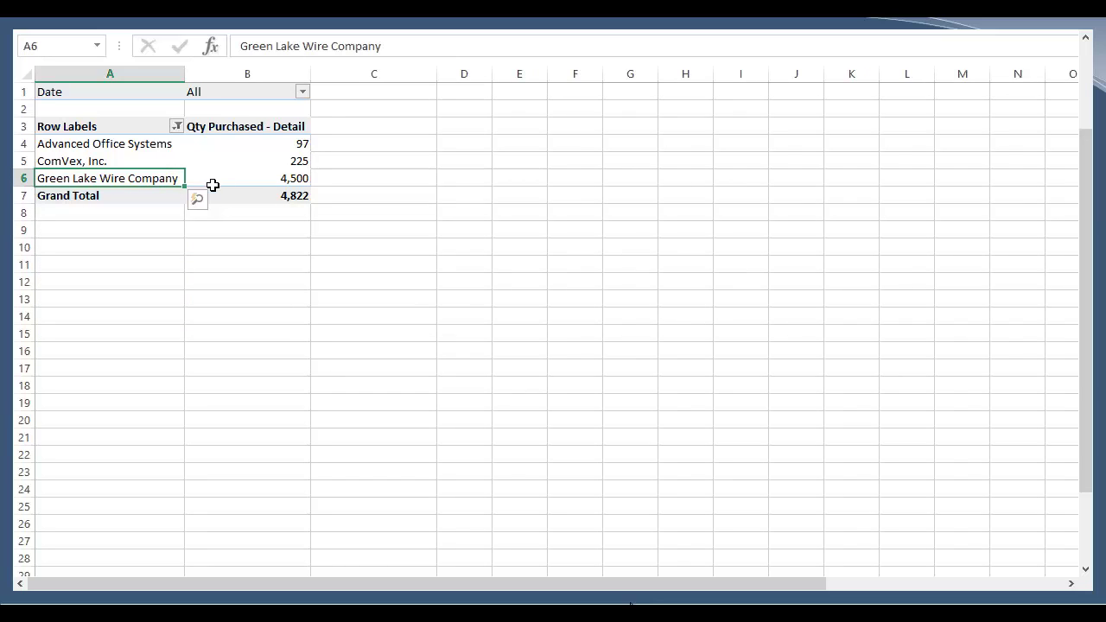
mouse_move(212, 185)
left_click(177, 127)
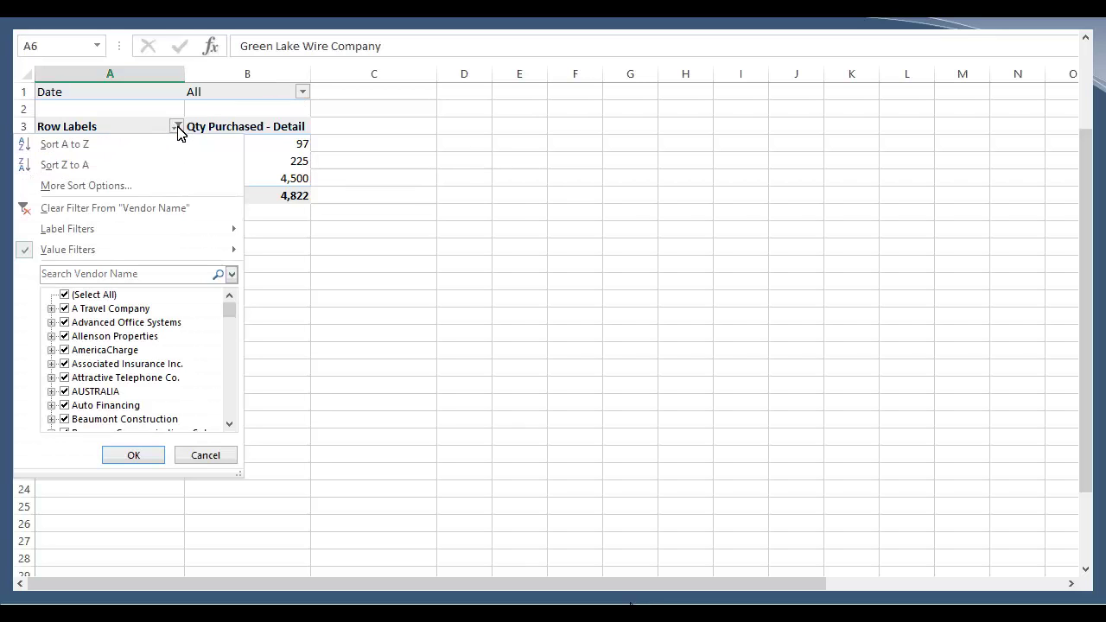
left_click(59, 208)
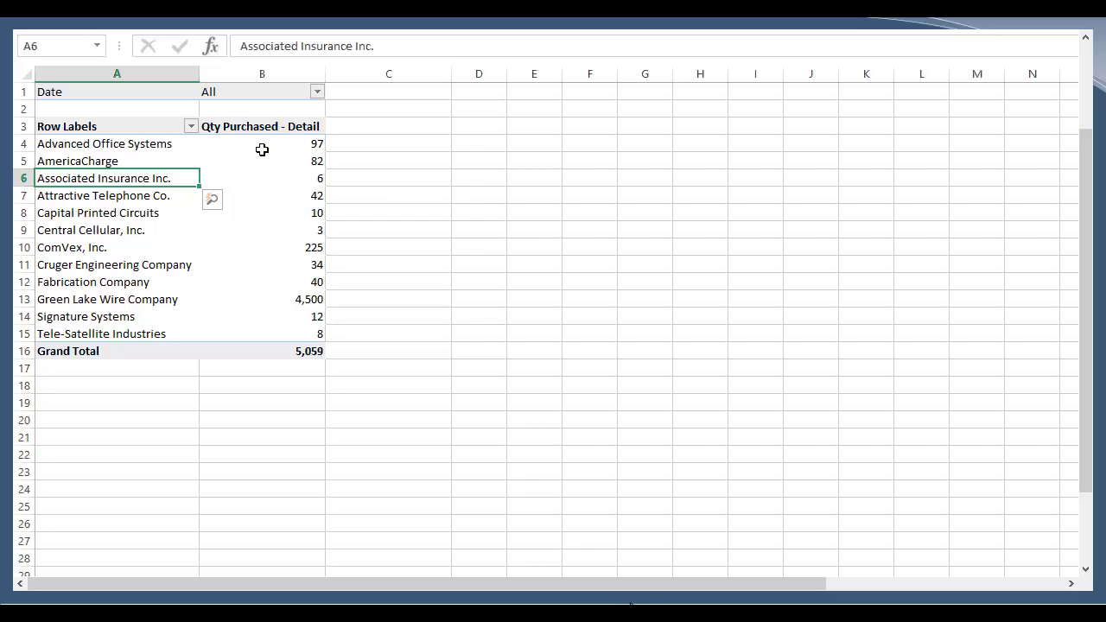
Step: Filter the PivotTable's Date field to Q1 2017 and reset it to All
mouse_move(251, 150)
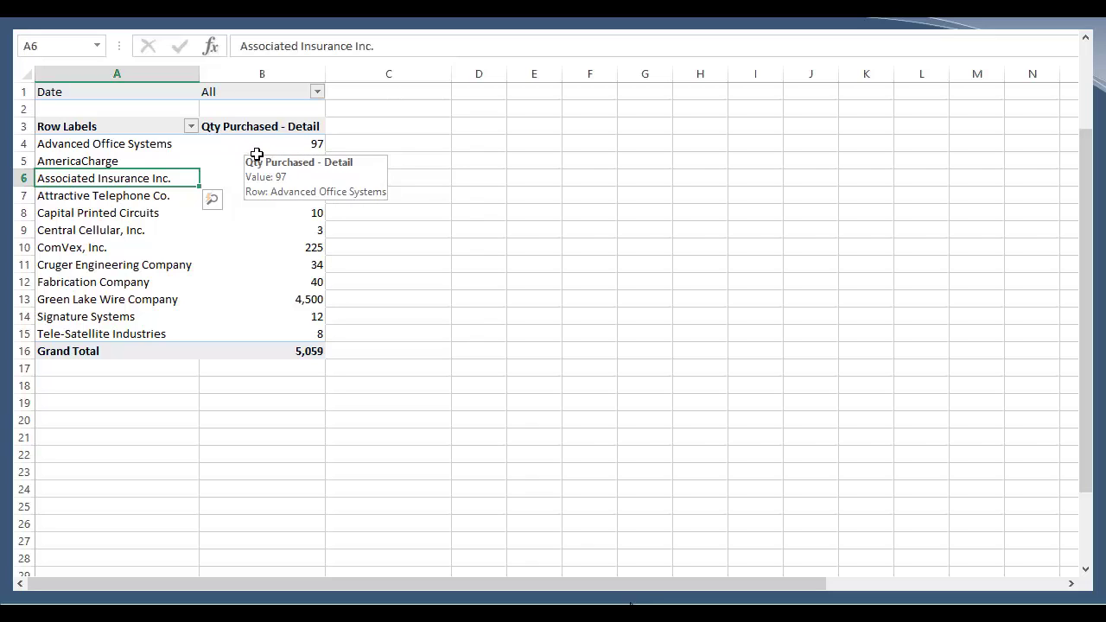
left_click(318, 93)
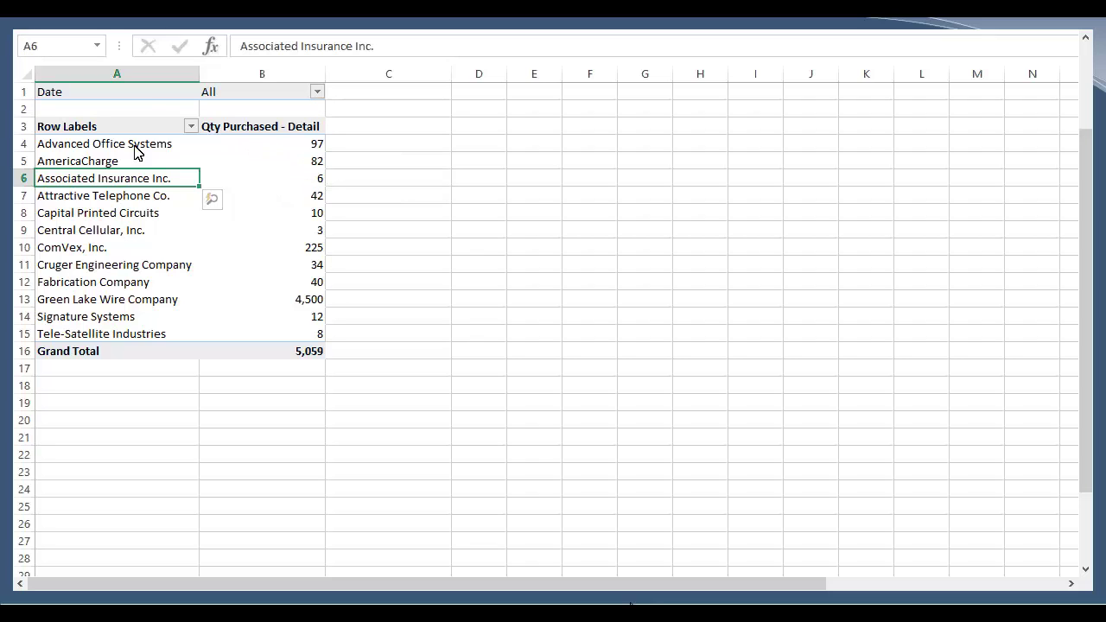
scroll(309, 190, "down", 5)
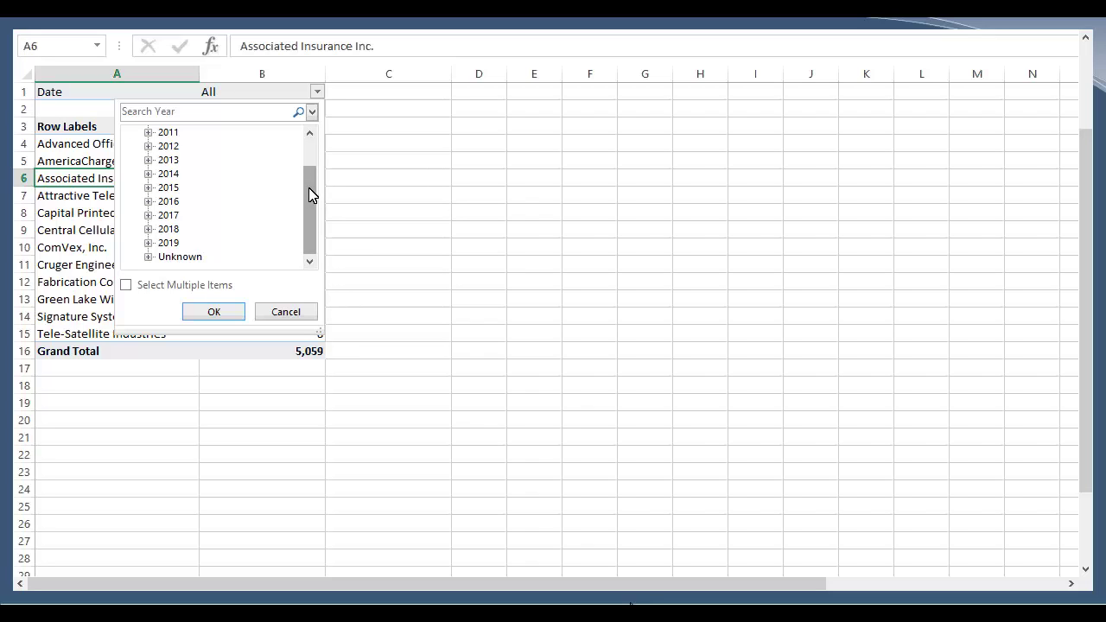
left_click(149, 216)
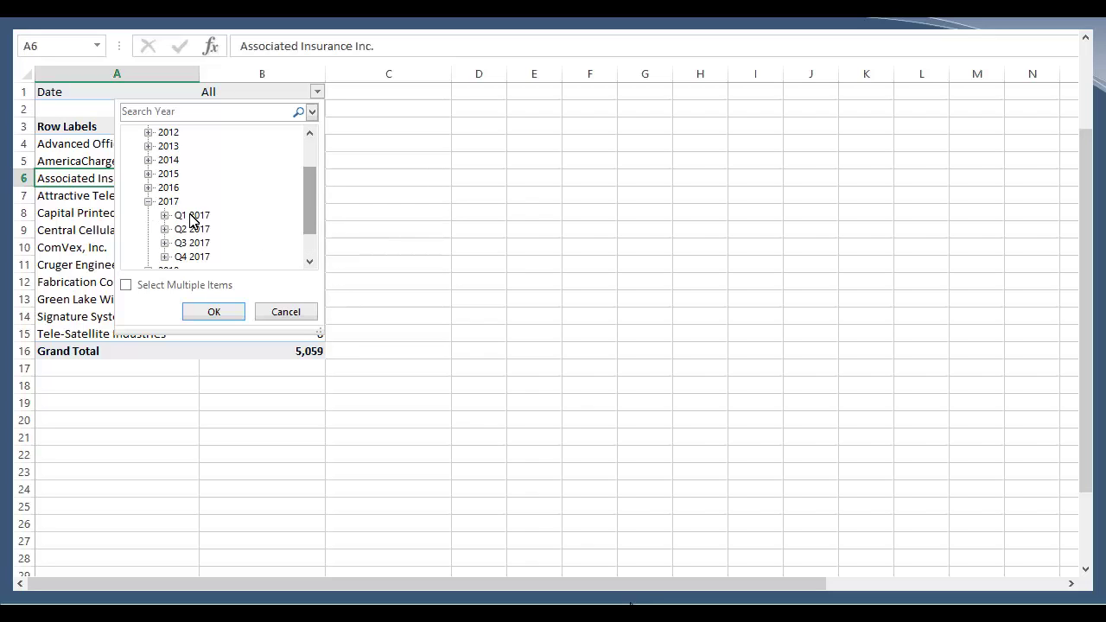
left_click(192, 217)
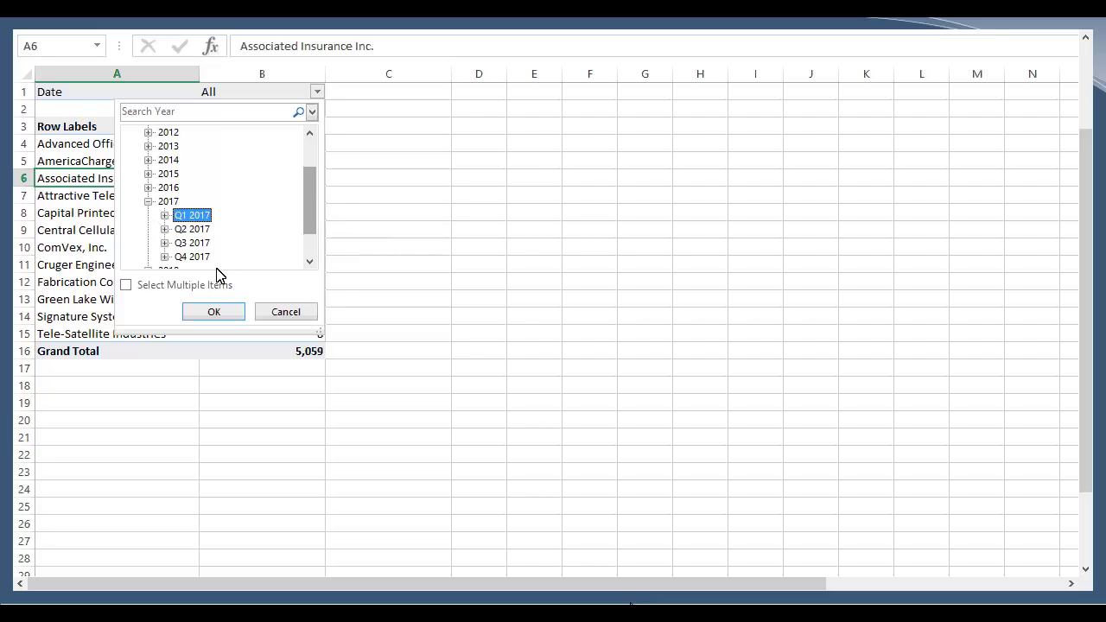
left_click(217, 312)
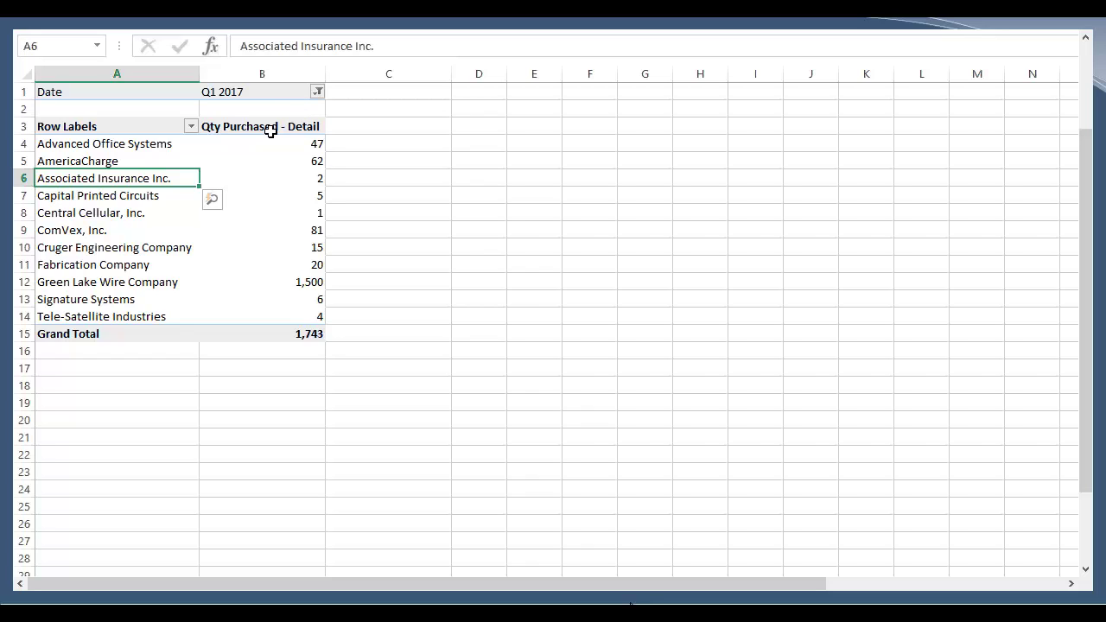
left_click(317, 90)
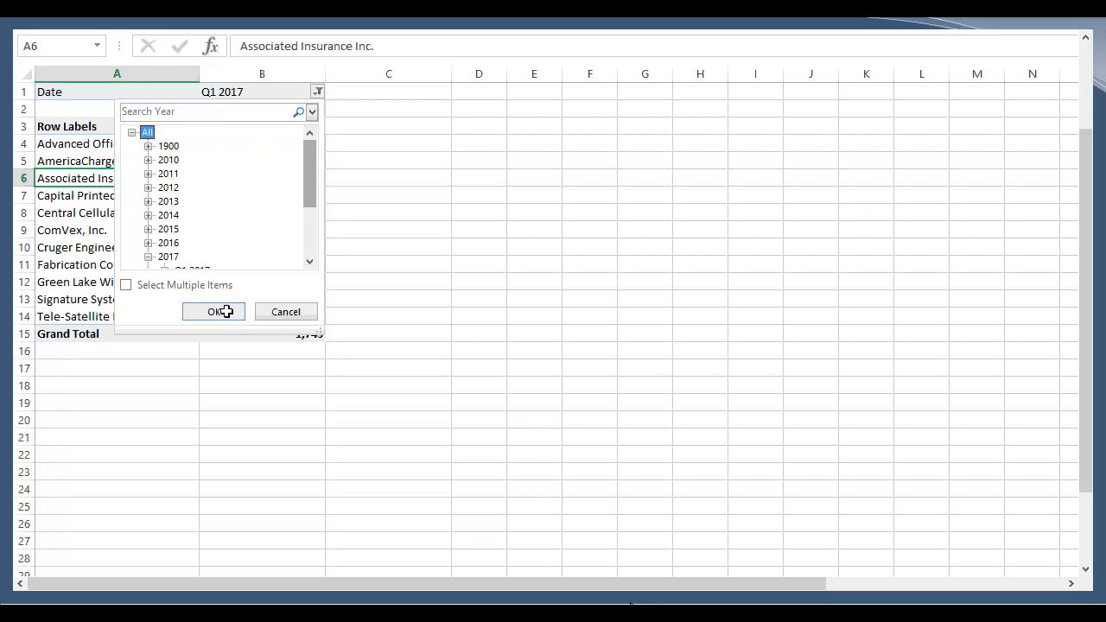
left_click(224, 311)
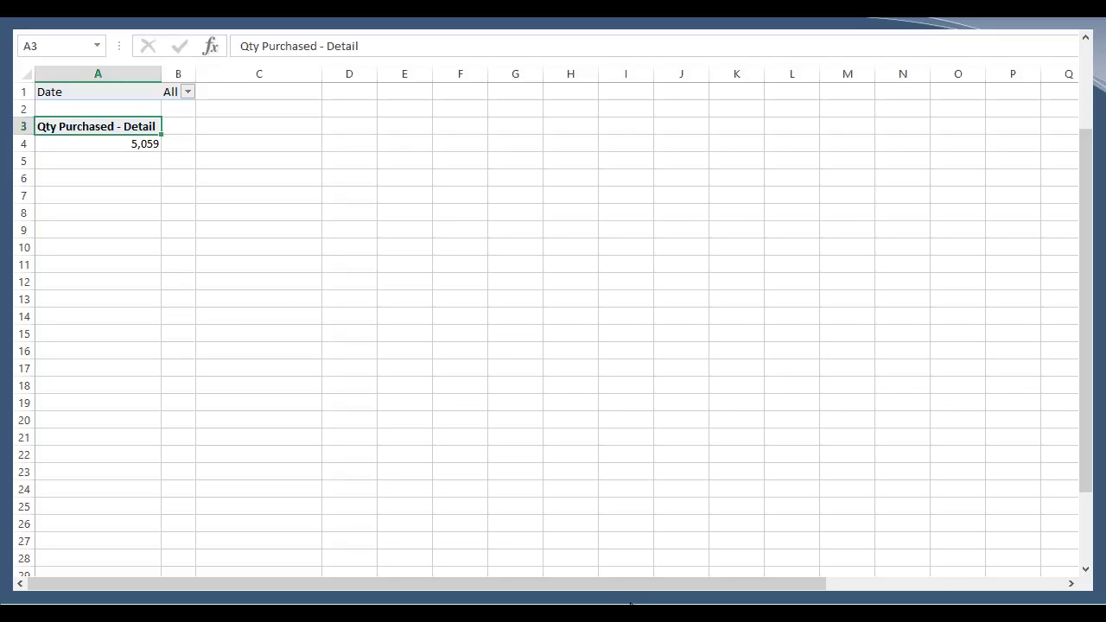
Step: Replace the vendor rows with the country-based vendor hierarchy and expand Canada through BC and Vancouver to the vendor
key("ctrl+z")
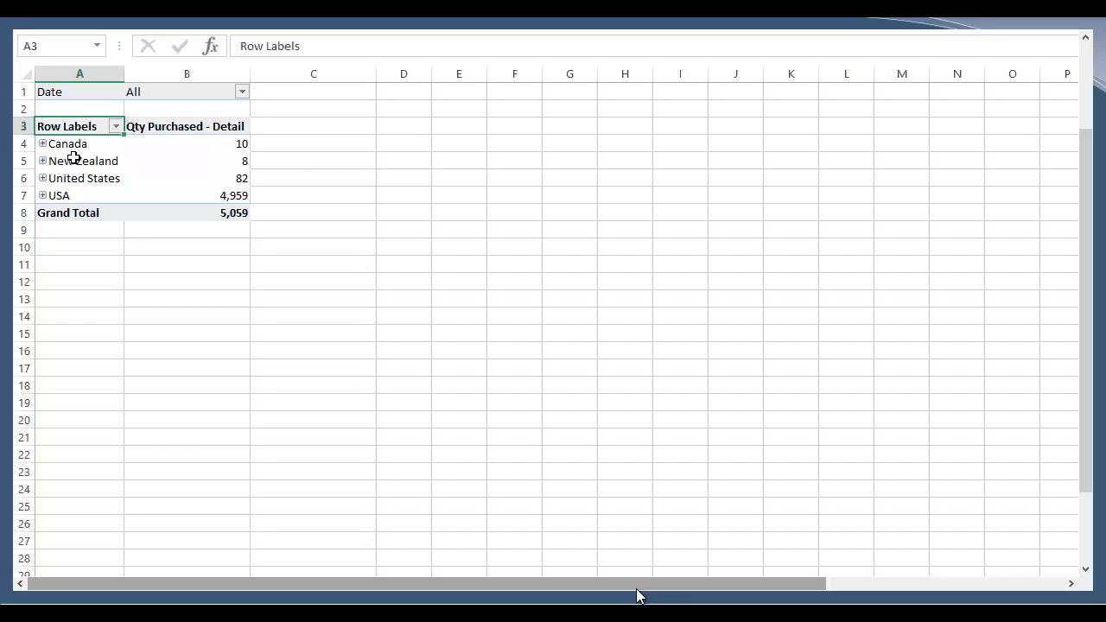
left_click(43, 144)
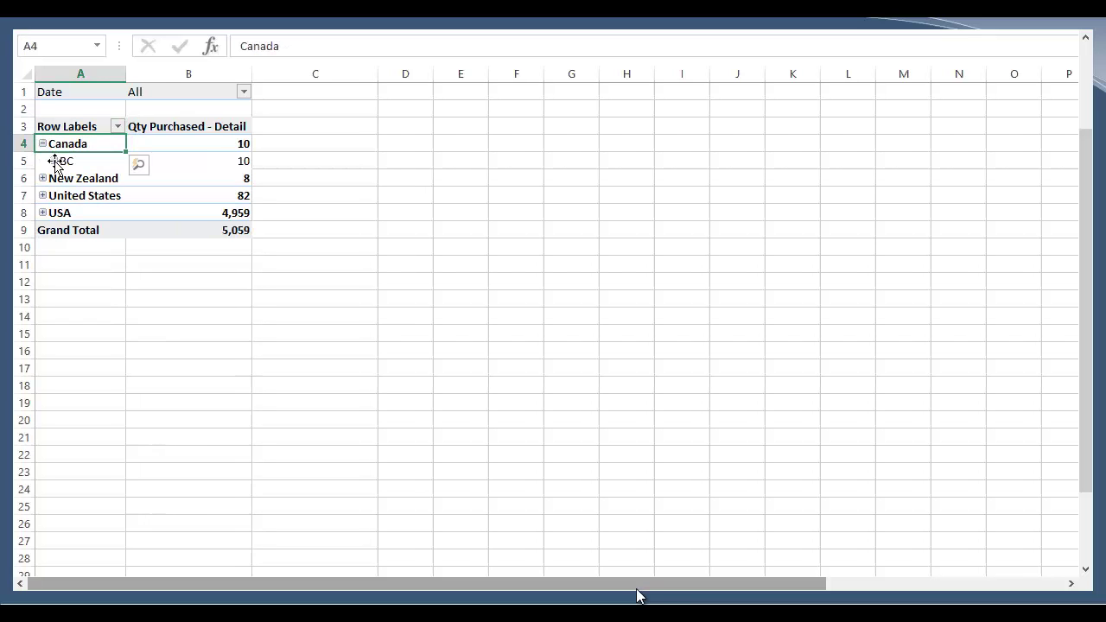
left_click(53, 162)
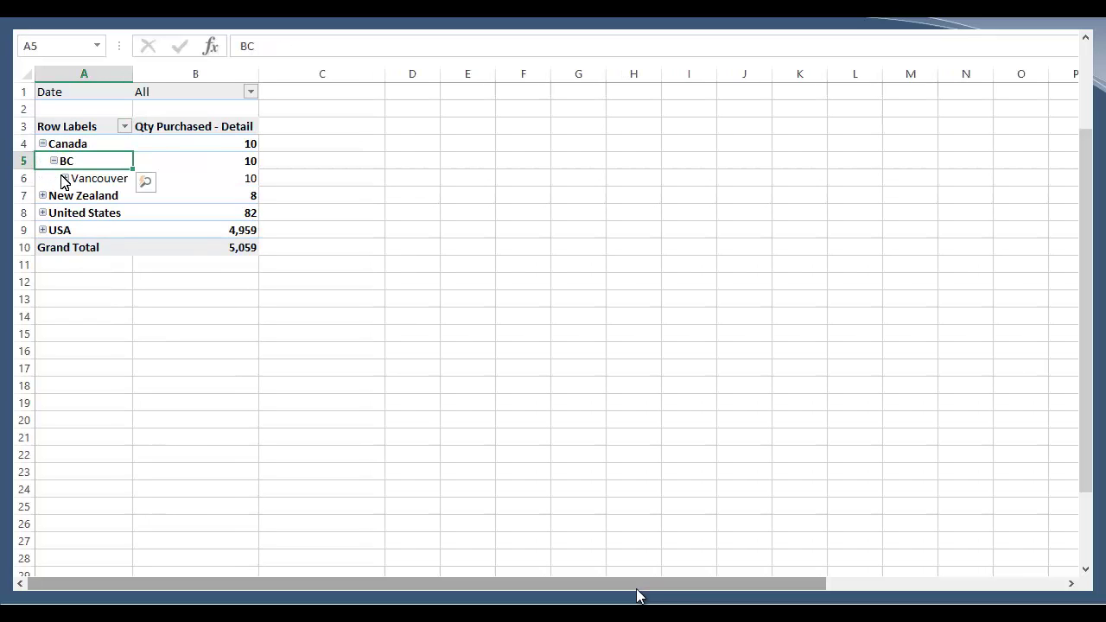
left_click(64, 178)
left_click(116, 195)
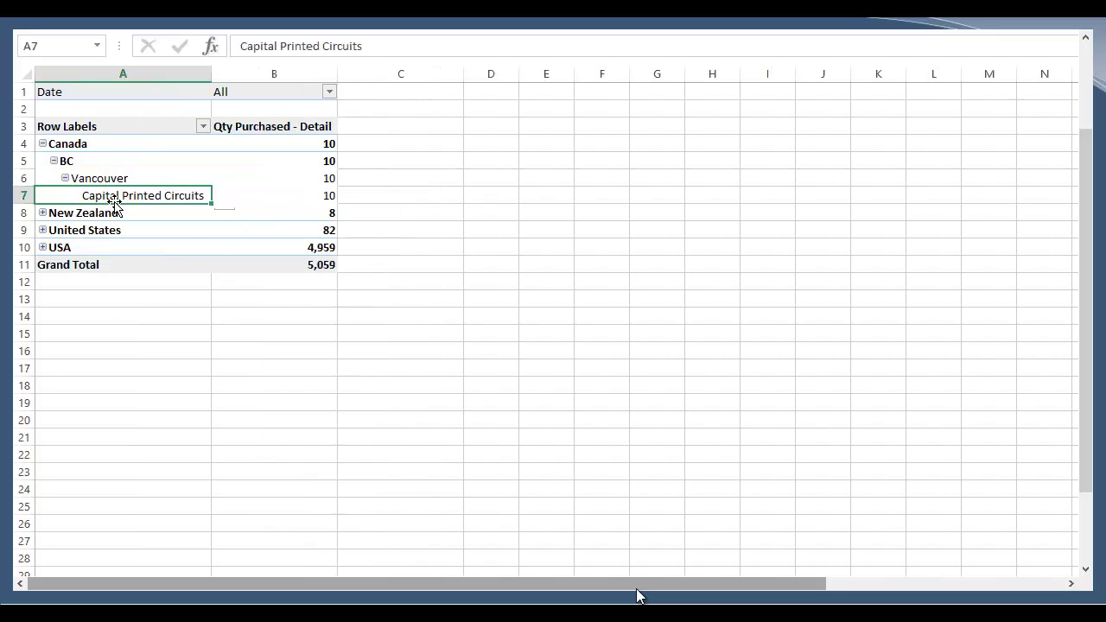
Step: Collapse Canada and compare the New Zealand, United States and USA entries in the country rows
left_click(43, 144)
left_click(81, 179)
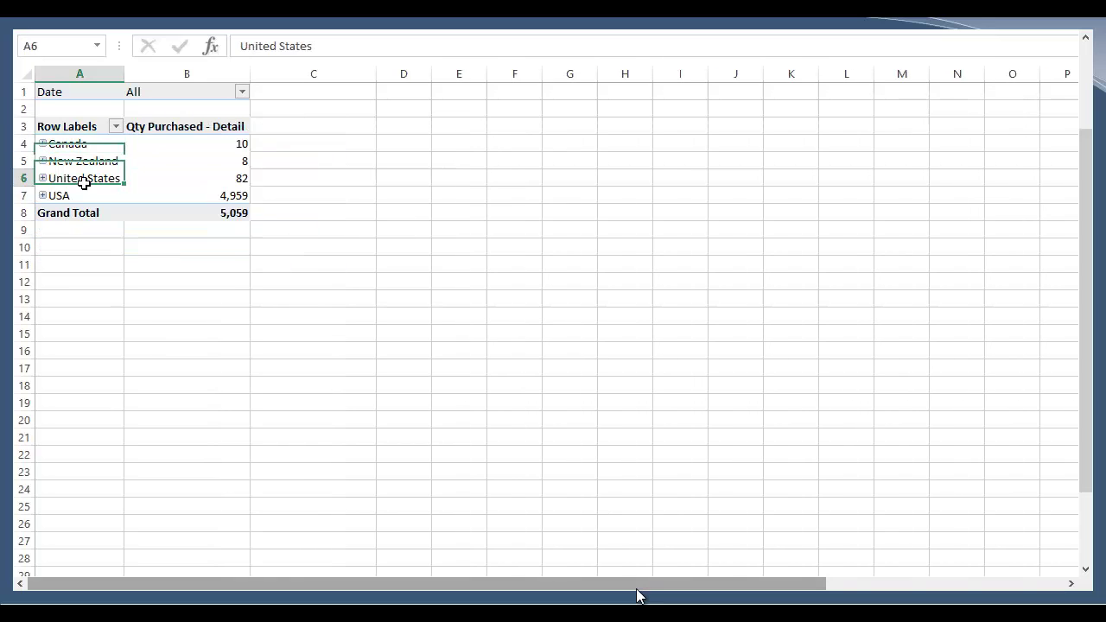
key("Down")
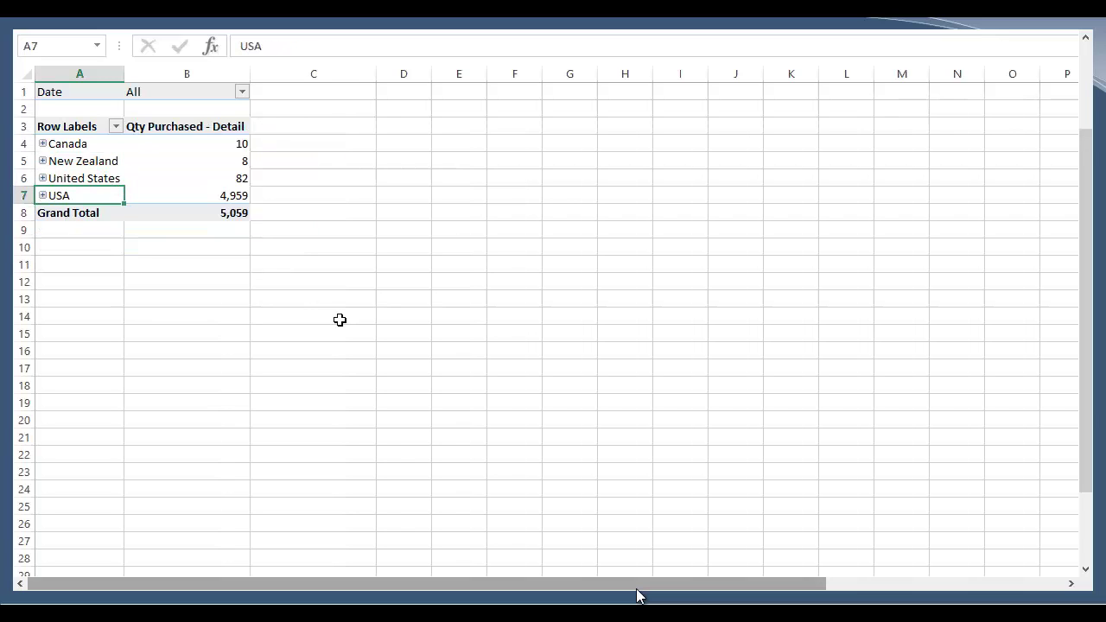
key("Up")
key("Up")
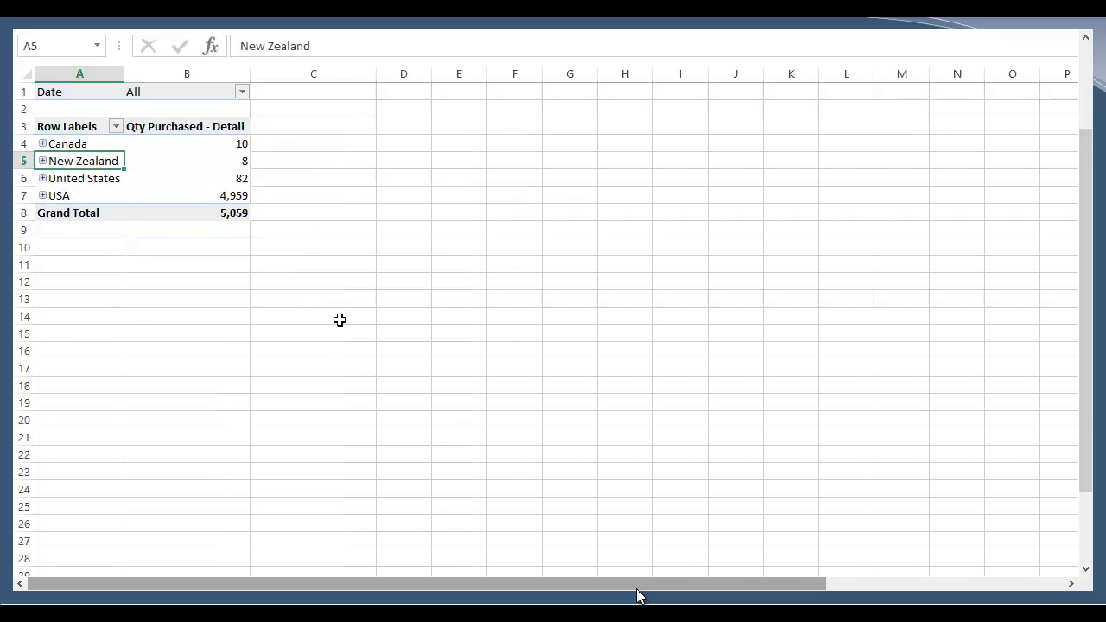
key("Down")
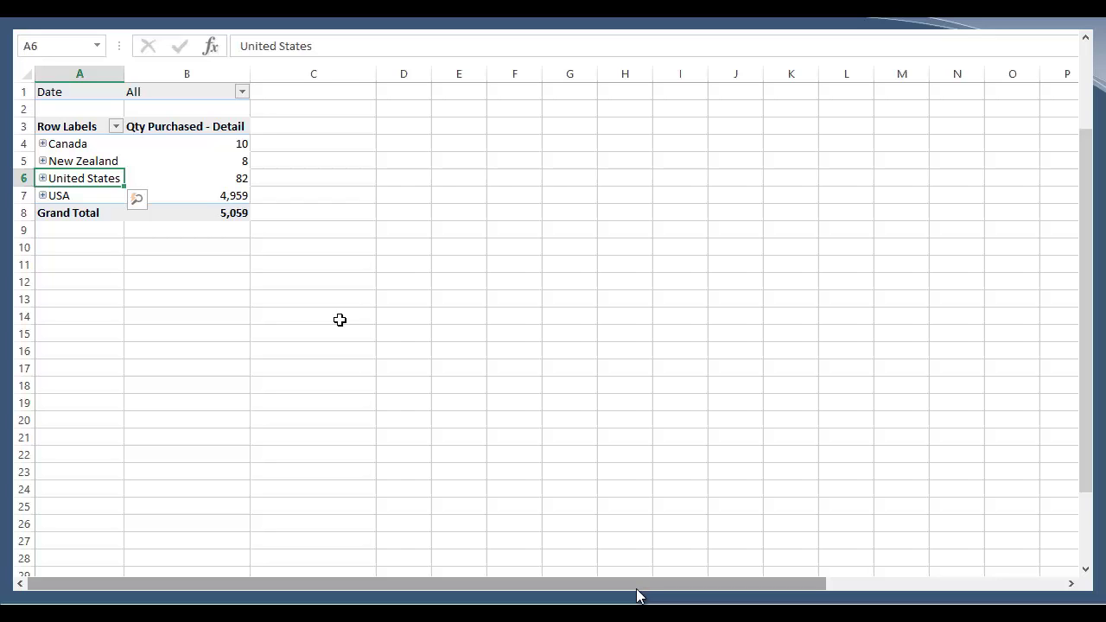
key("Down")
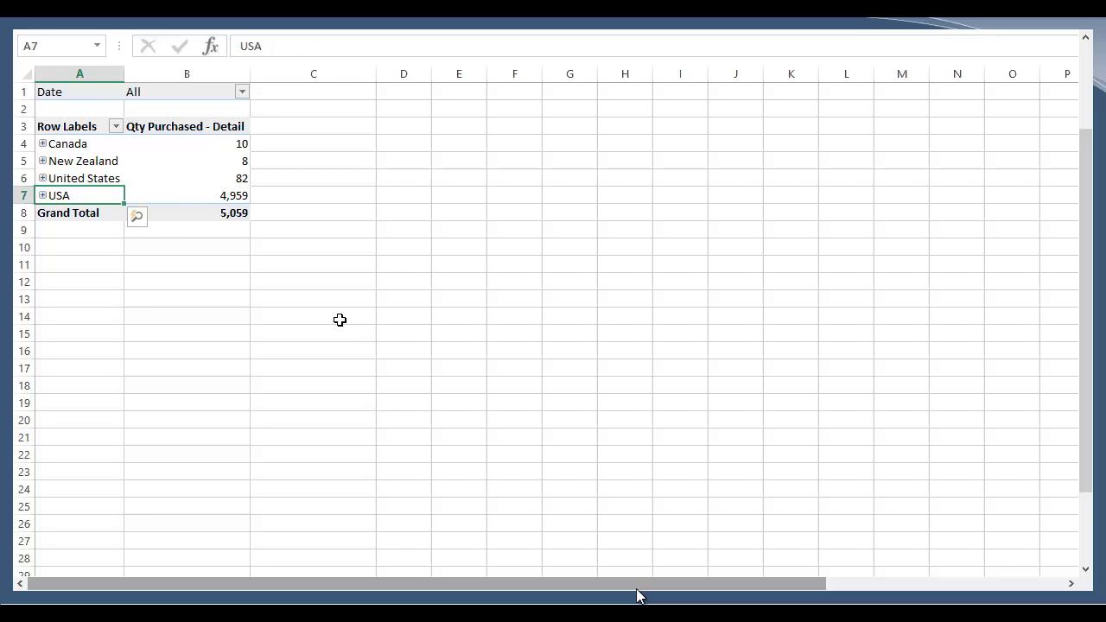
key("Up")
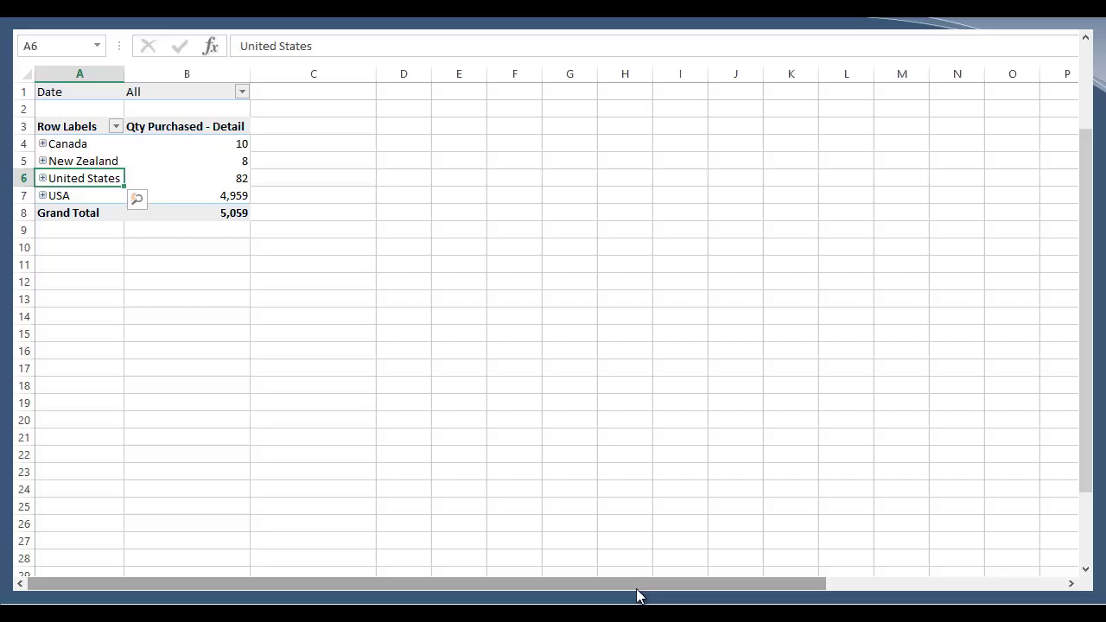
Step: Insert a PivotTable report at A1 of the blank worksheet from the RECEIVABLES TEST connection, with Revenue - Receivables Rev as the value
key("ctrl+Page_Down")
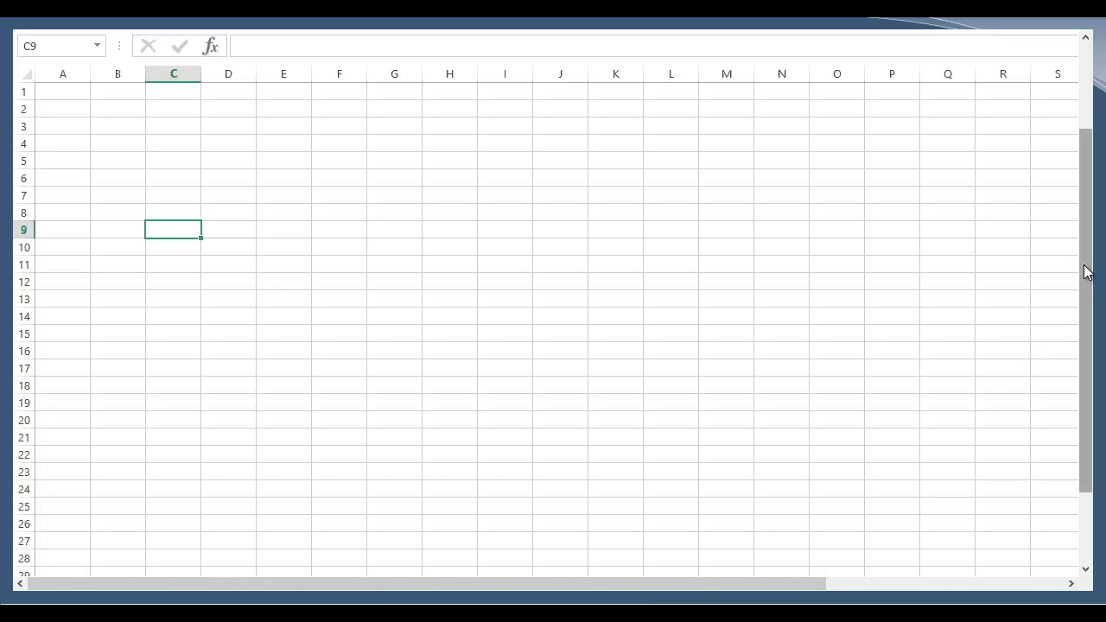
left_click(70, 90)
key("ctrl+F1")
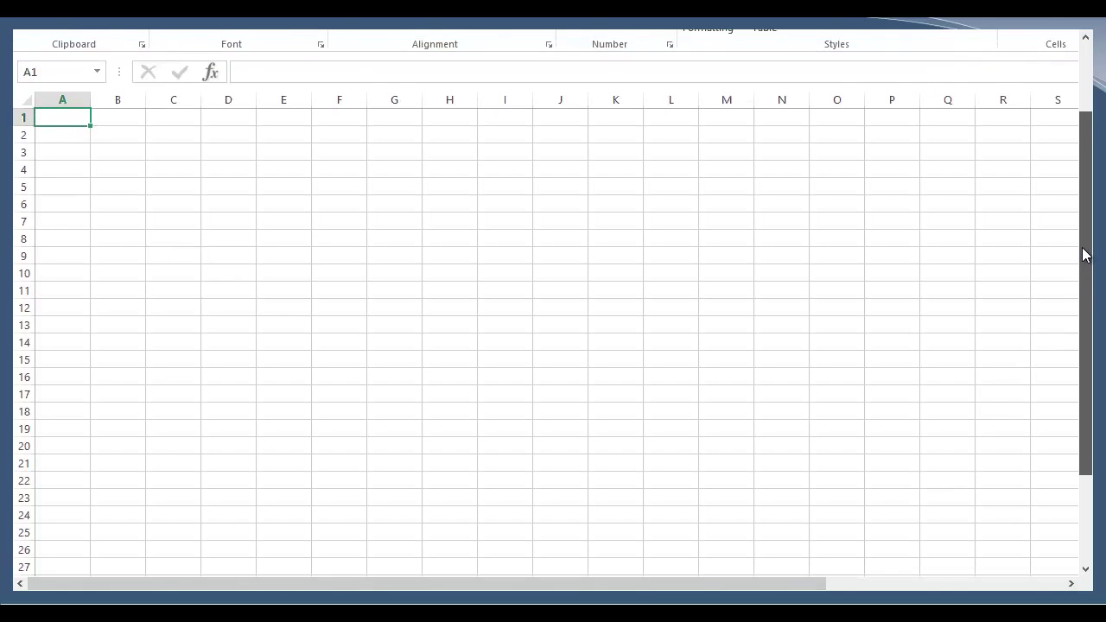
left_click(375, 33)
left_click(227, 96)
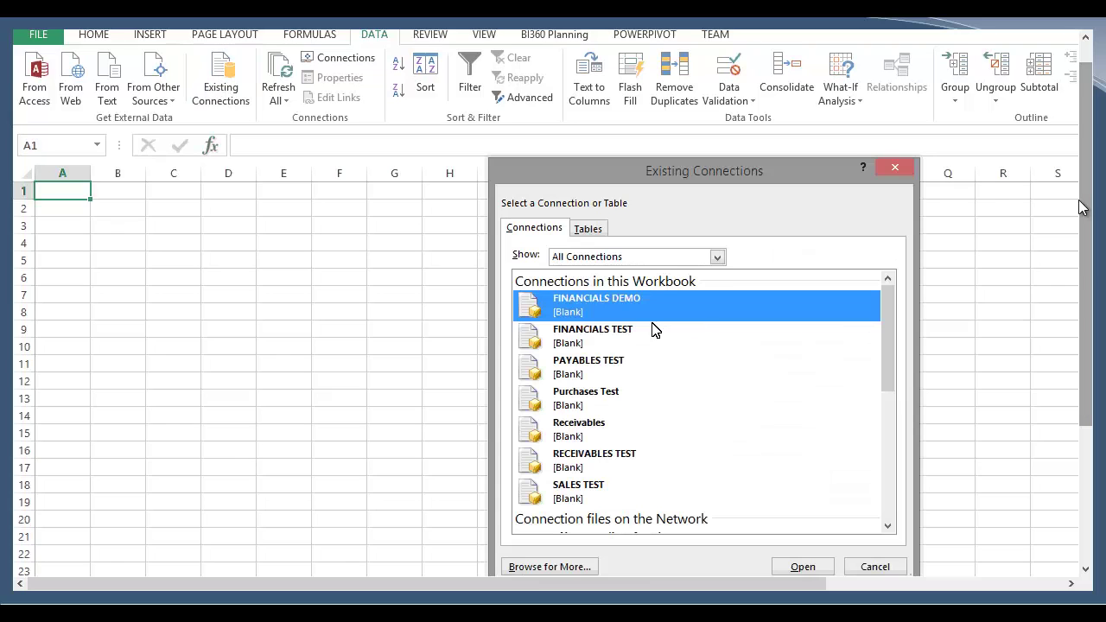
left_click(649, 467)
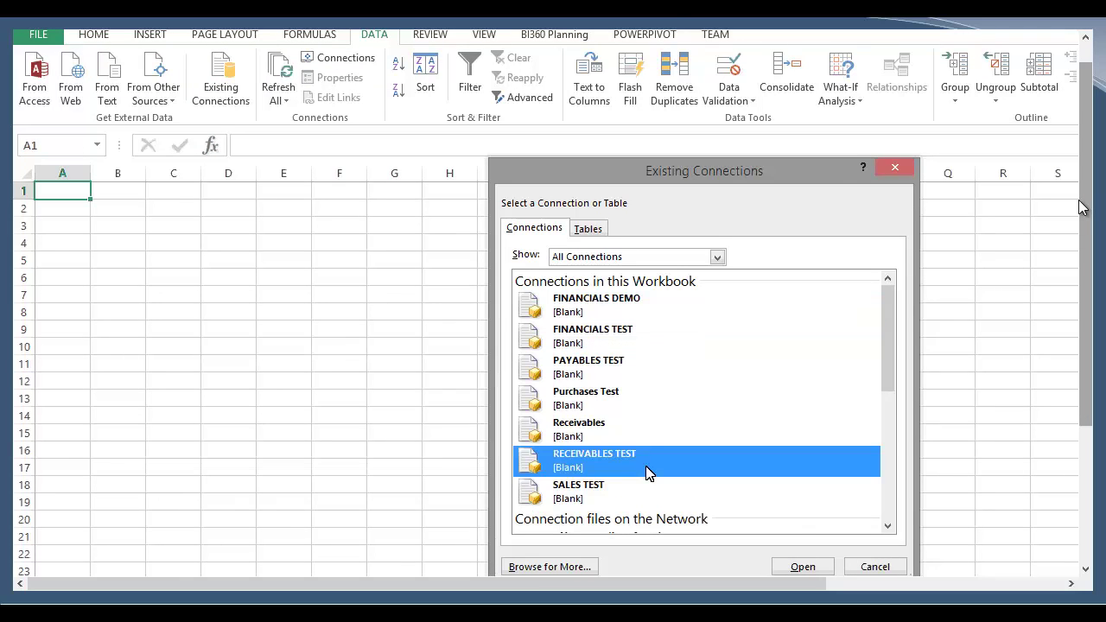
left_click(819, 566)
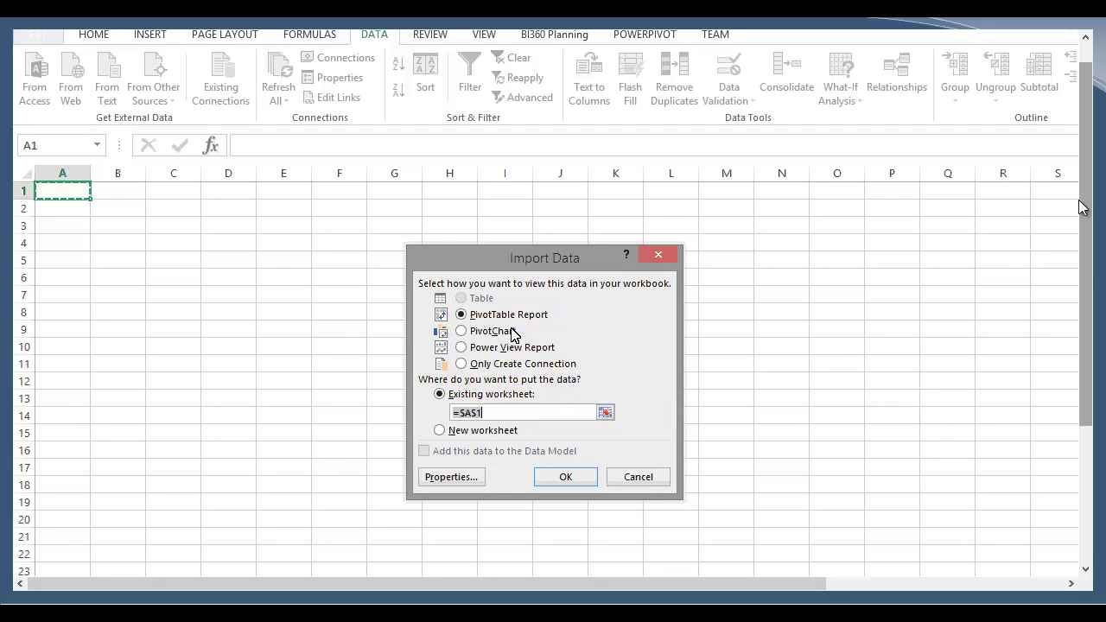
left_click(560, 477)
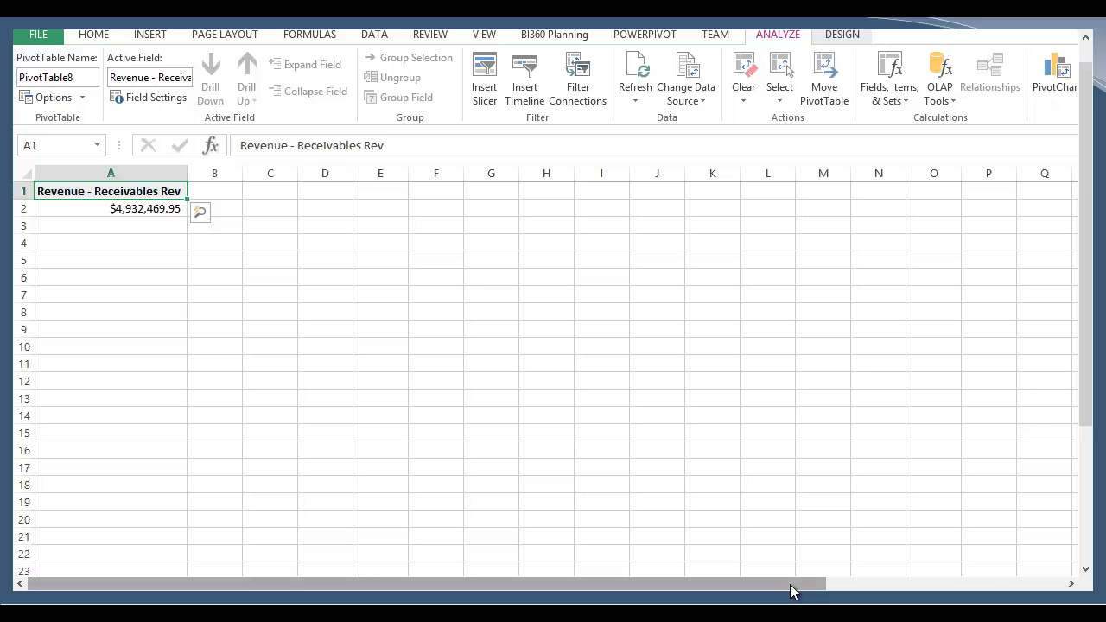
Step: Add Customer Name from the customer dimension's additional fields as the PivotTable's row field
left_click_drag(790, 591, 1069, 506)
scroll(1072, 345, "down", 2)
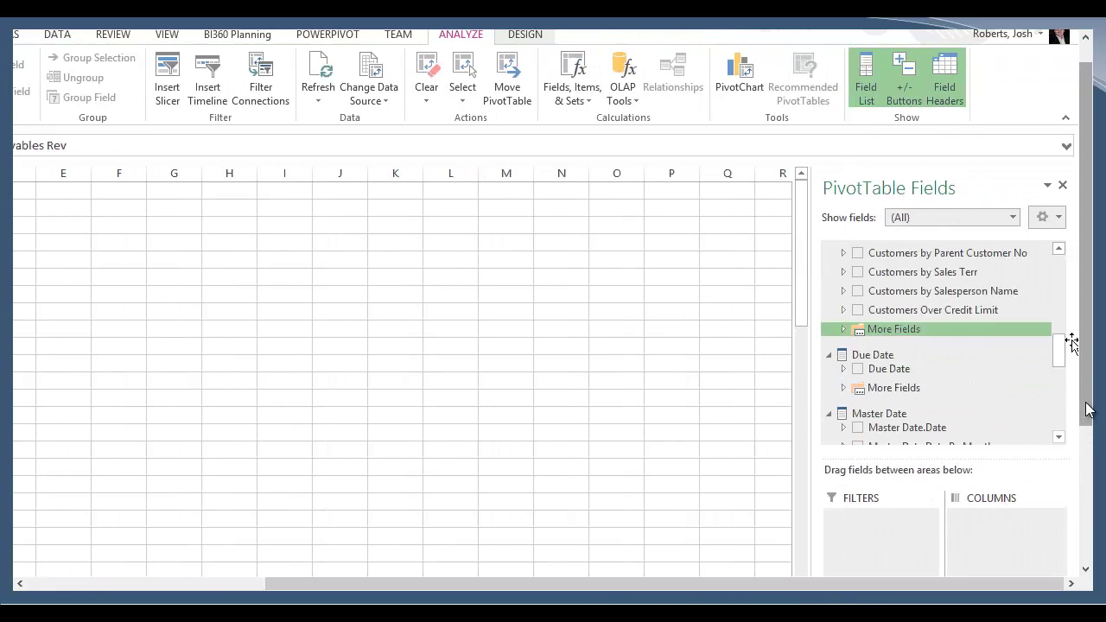
left_click(842, 325)
left_click(873, 375)
left_click_drag(1089, 412, 1089, 478)
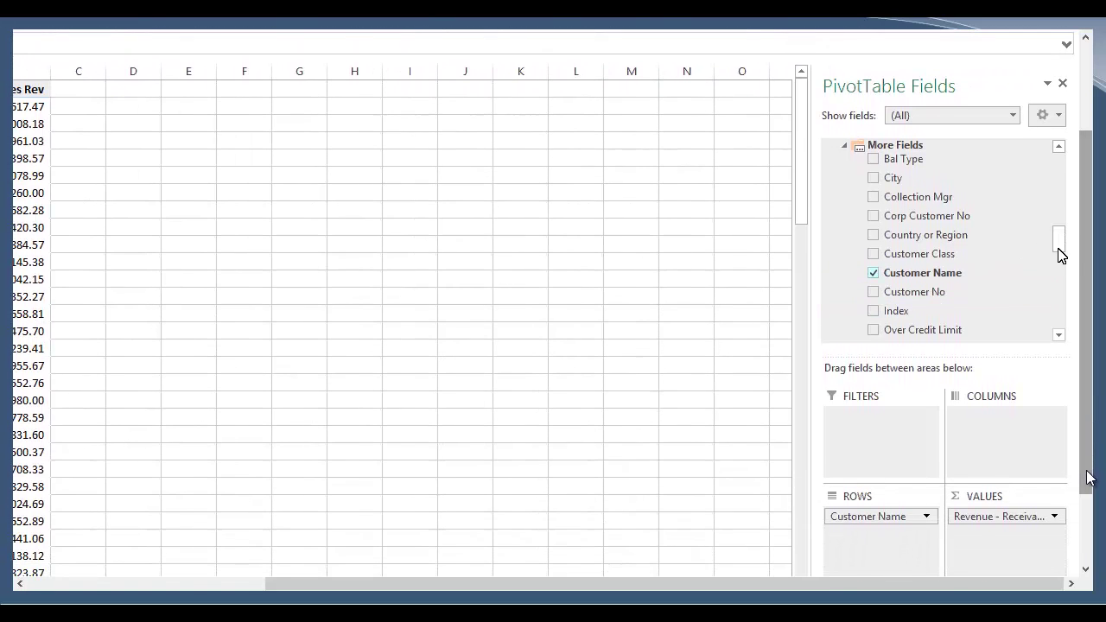
Step: Add the Master Date.Date hierarchy to the PivotTable as a report filter
scroll(1060, 255, "down", 2)
scroll(1062, 288, "down", 5)
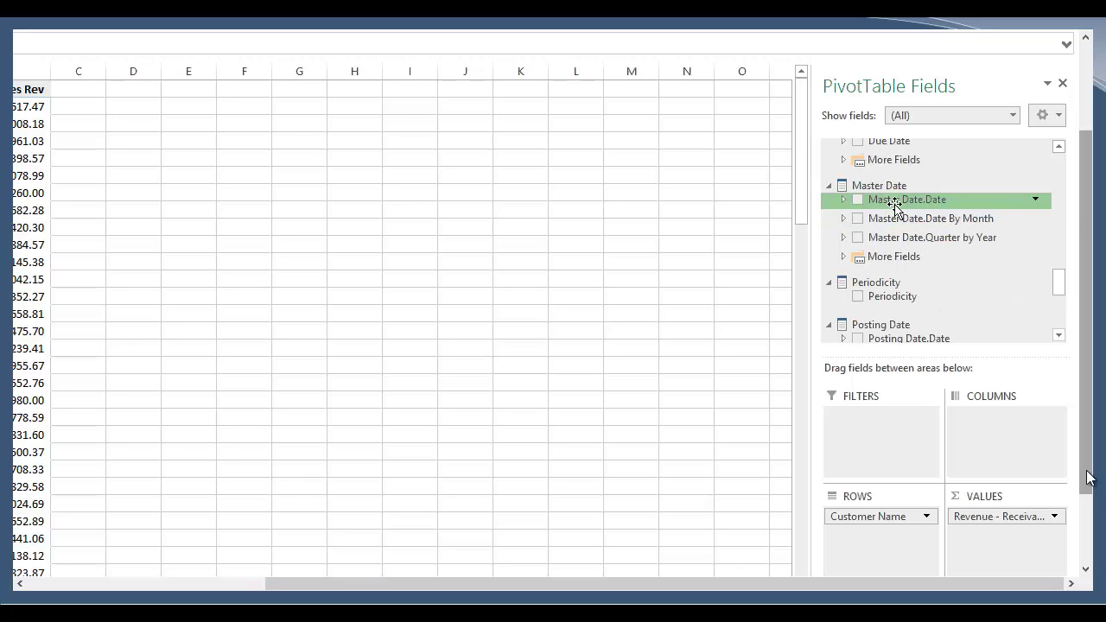
double_click(894, 207)
scroll(901, 334, "down", 1)
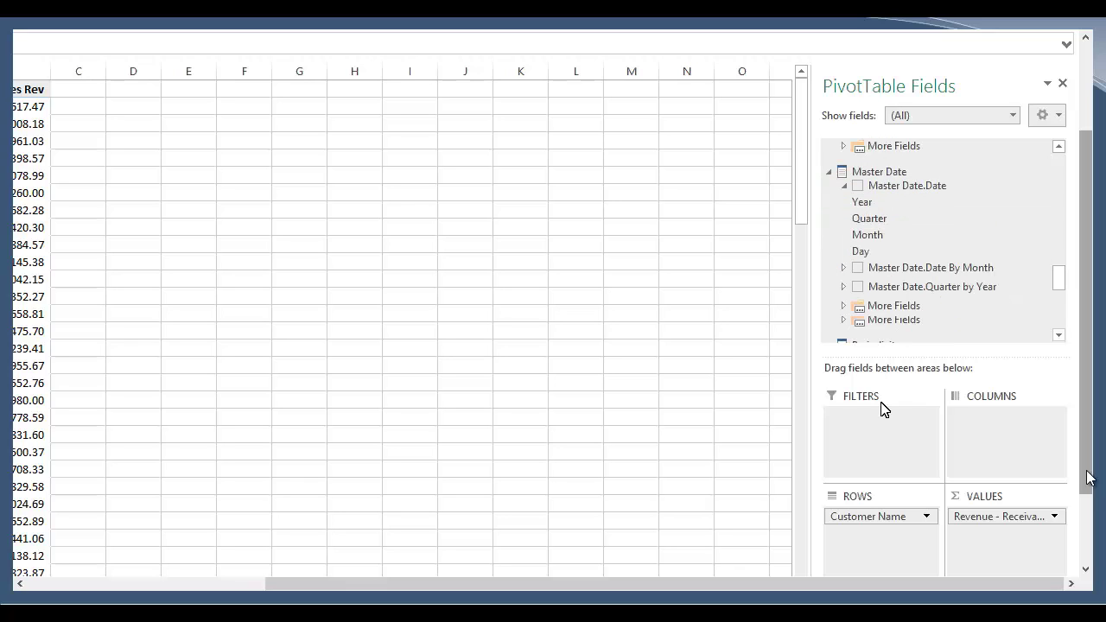
left_click_drag(883, 409, 883, 432)
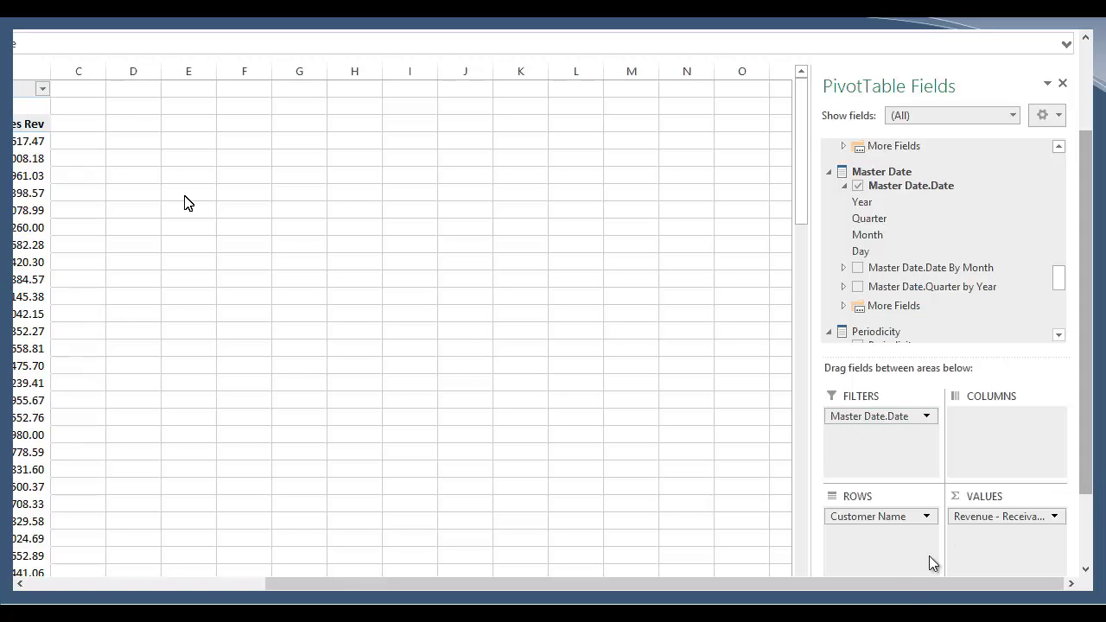
Step: Examine the customer revenue list from start to end and the Master Date.Date filter above it
scroll(184, 196, "down", 12)
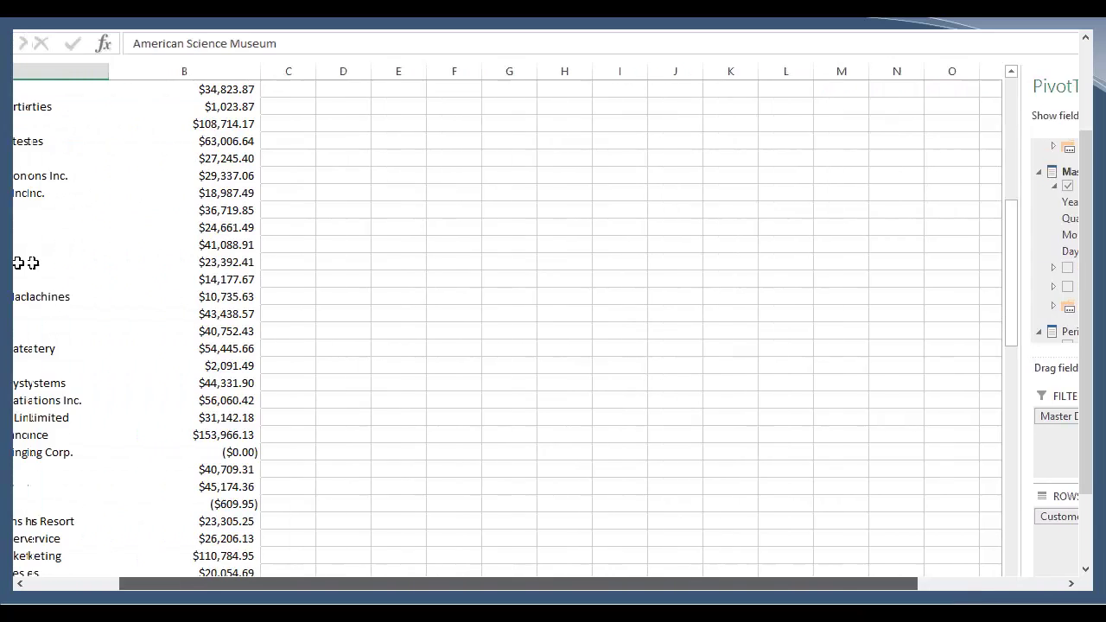
scroll(345, 173, "up", 12)
left_click(346, 173)
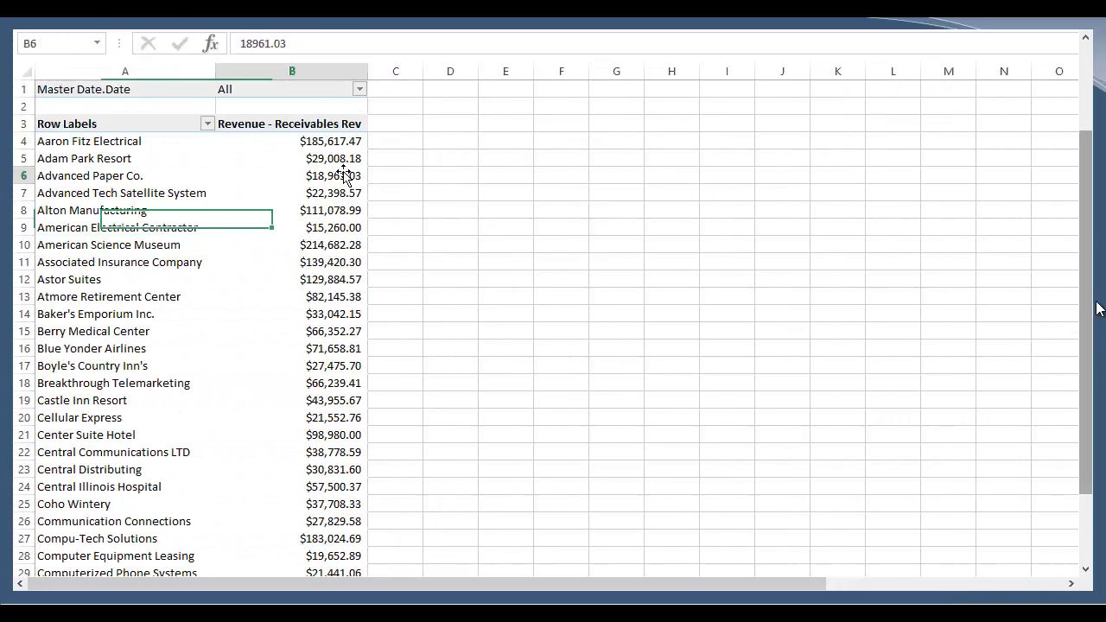
scroll(343, 171, "down", 1)
scroll(343, 171, "up", 1)
left_click(254, 89)
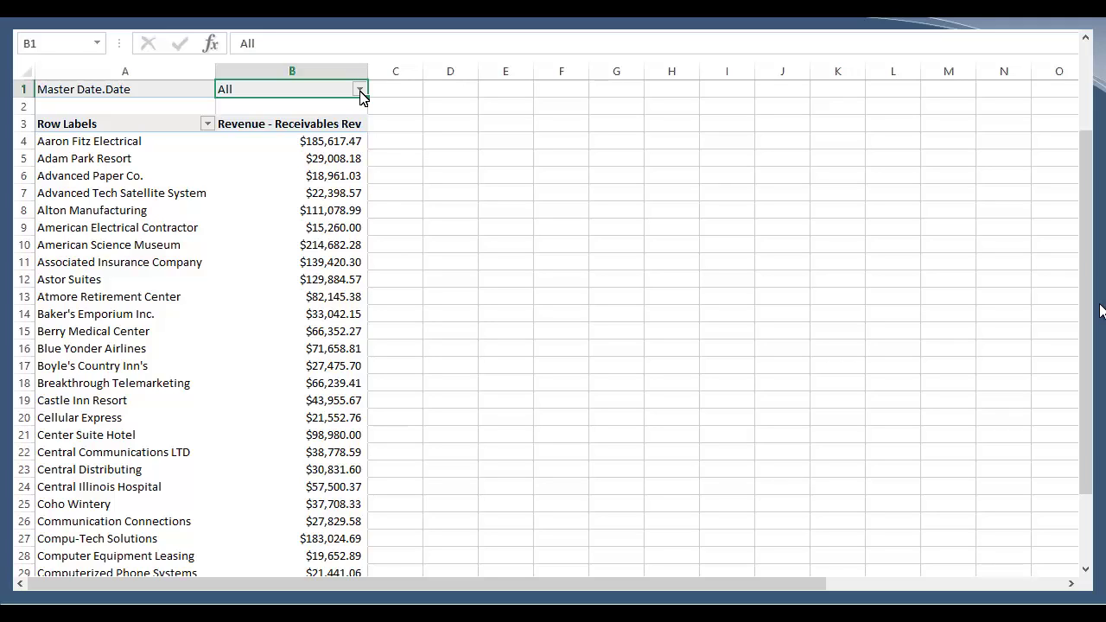
left_click(350, 245)
scroll(350, 259, "down", 9)
scroll(346, 251, "up", 9)
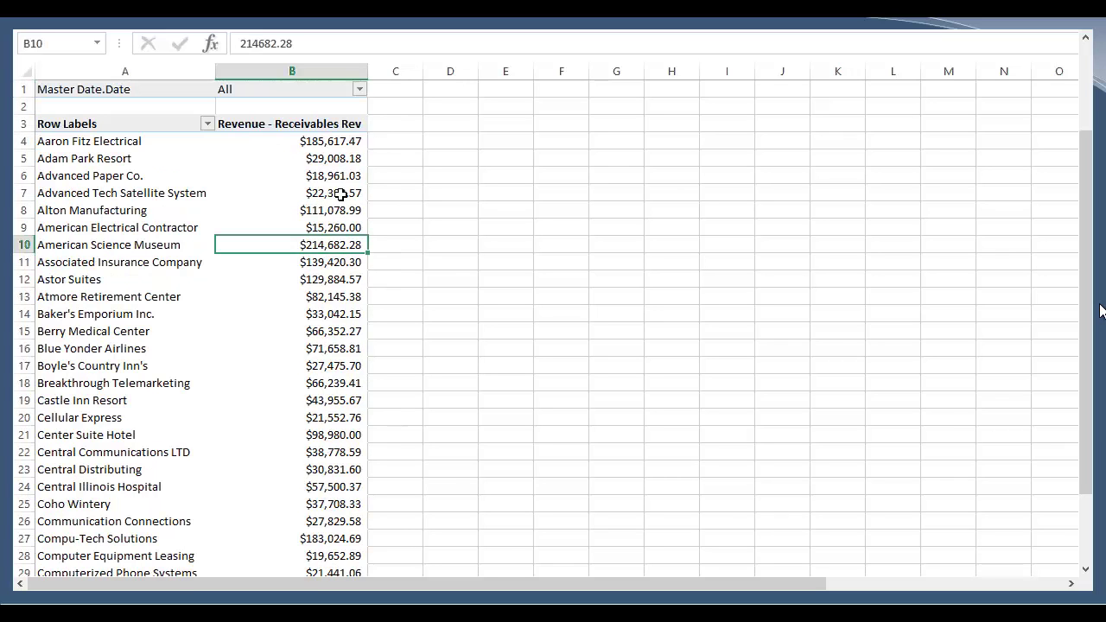
Step: Sort the customers by Revenue - Receivables Rev from largest to smallest and review the sorted list
right_click(343, 192)
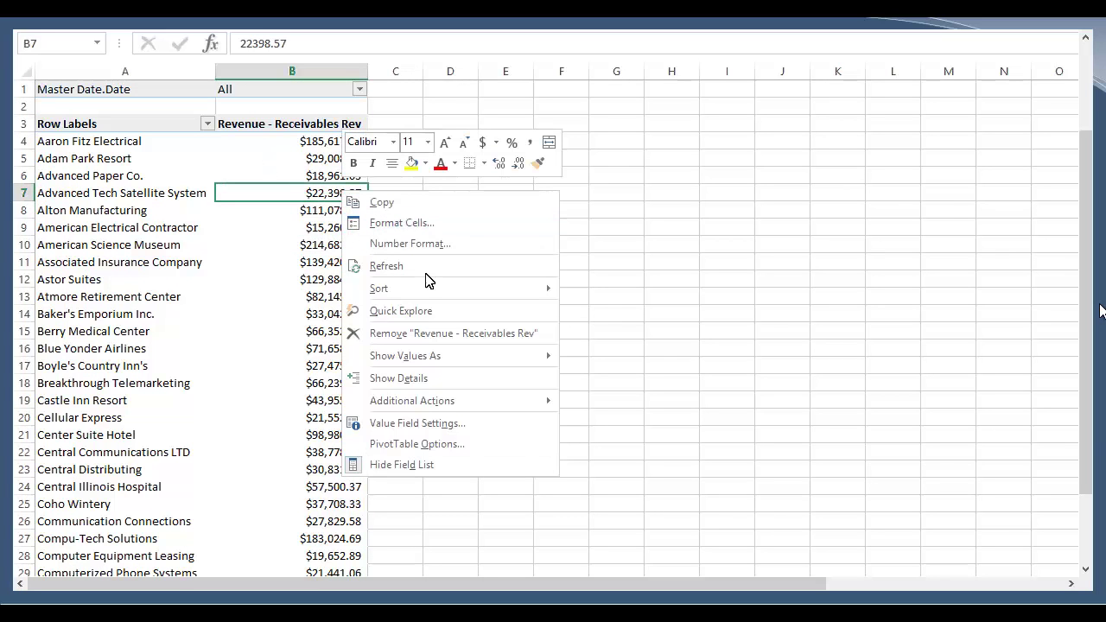
left_click(631, 309)
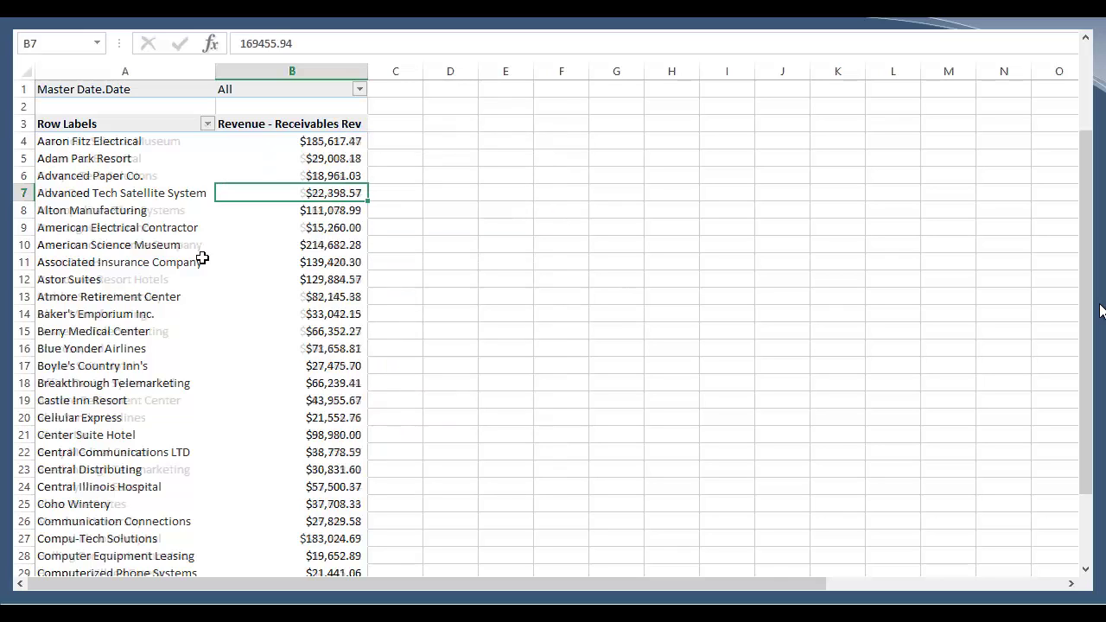
left_click(302, 145)
scroll(298, 163, "down", 20)
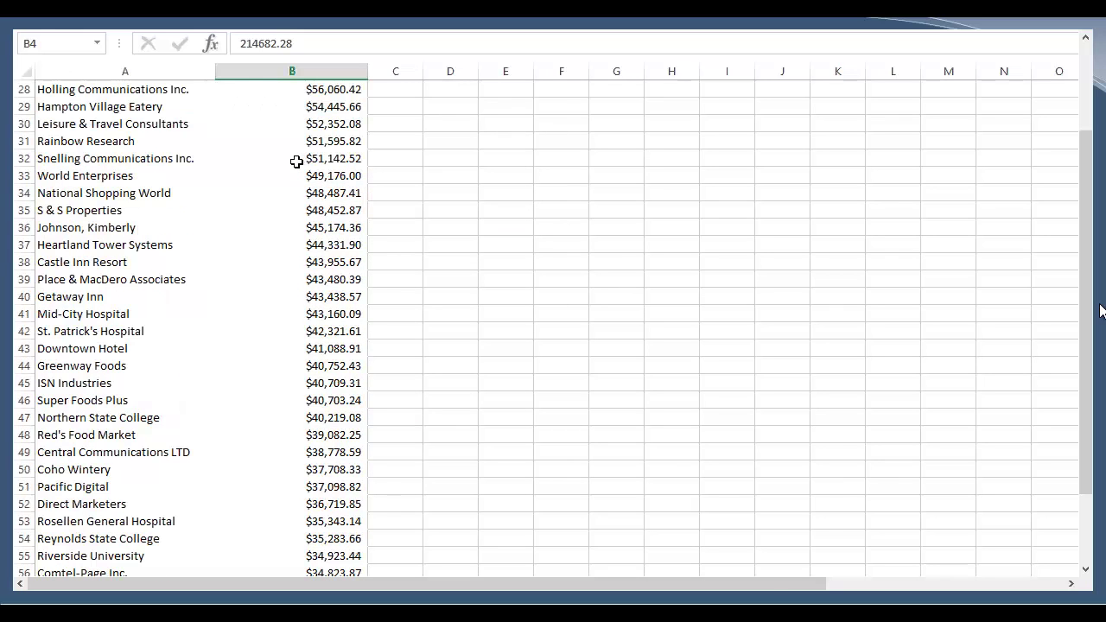
scroll(295, 166, "up", 4)
scroll(294, 165, "up", 20)
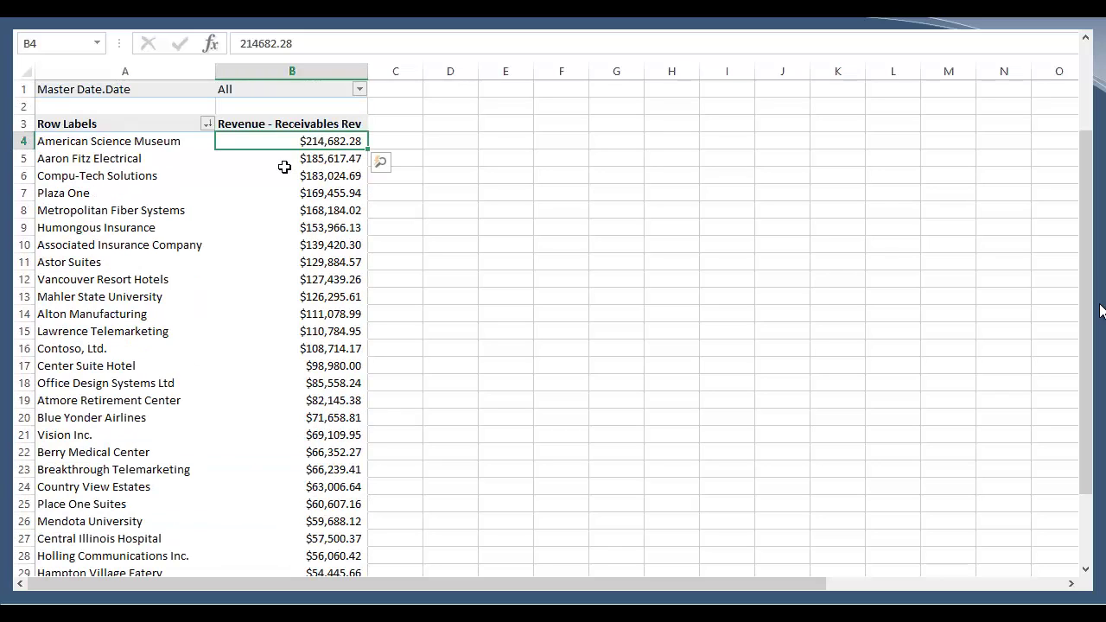
Step: Filter the Customer Name rows to labels that contain Pulaski
left_click(129, 177)
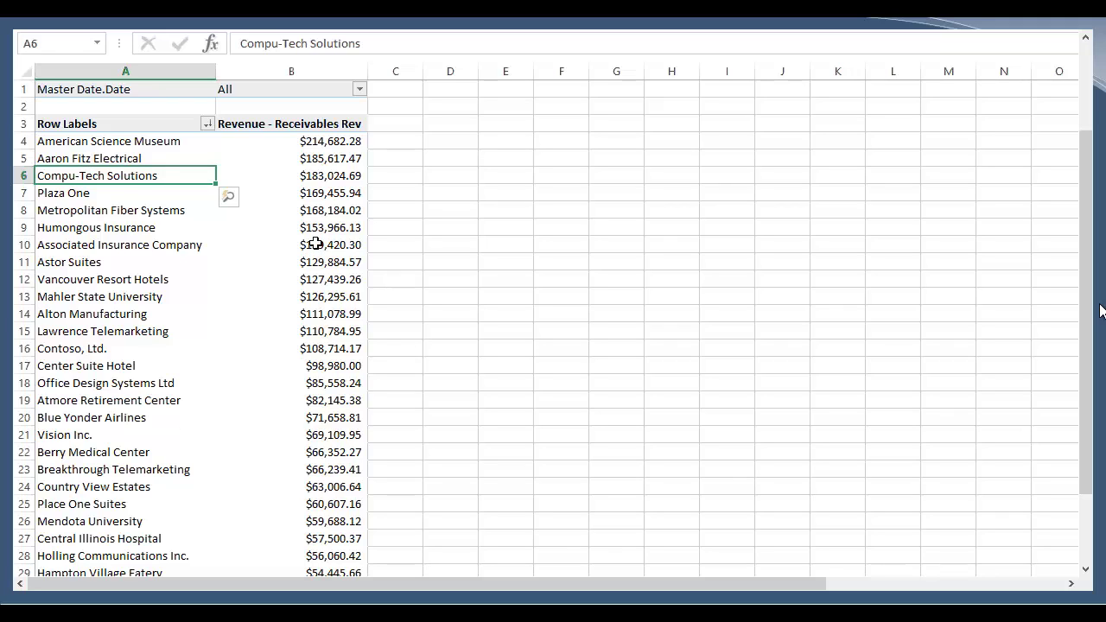
left_click(206, 124)
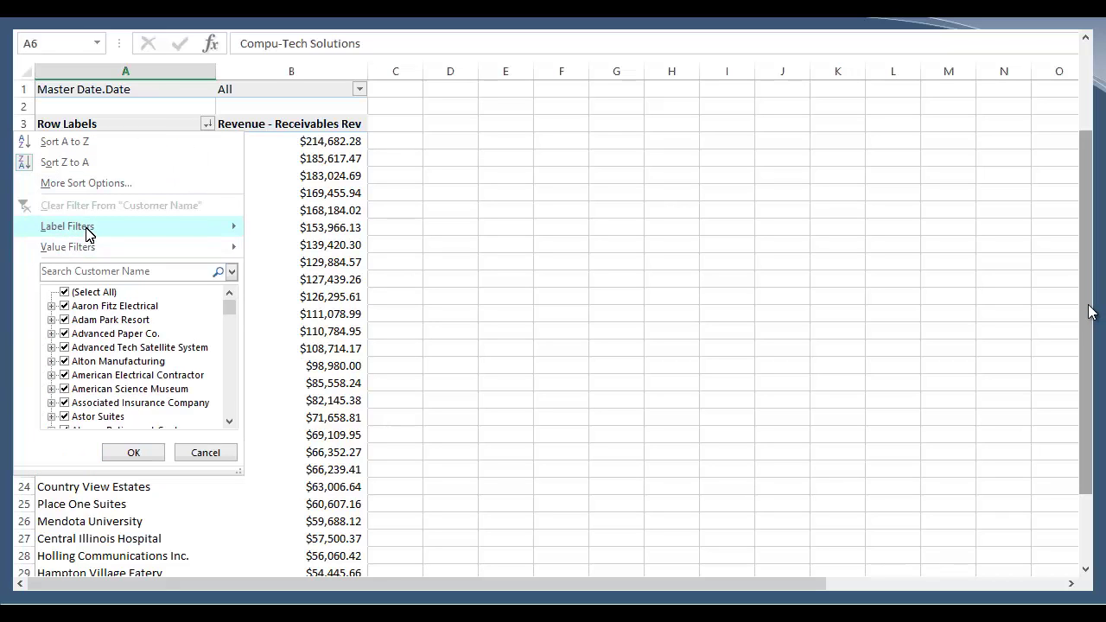
mouse_move(218, 230)
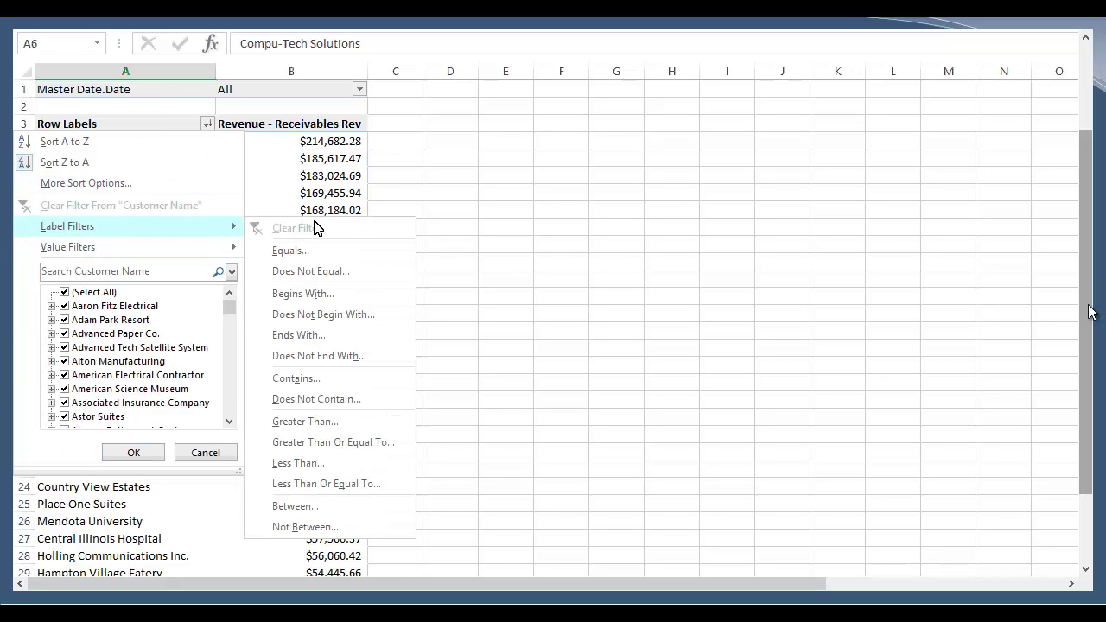
left_click(296, 381)
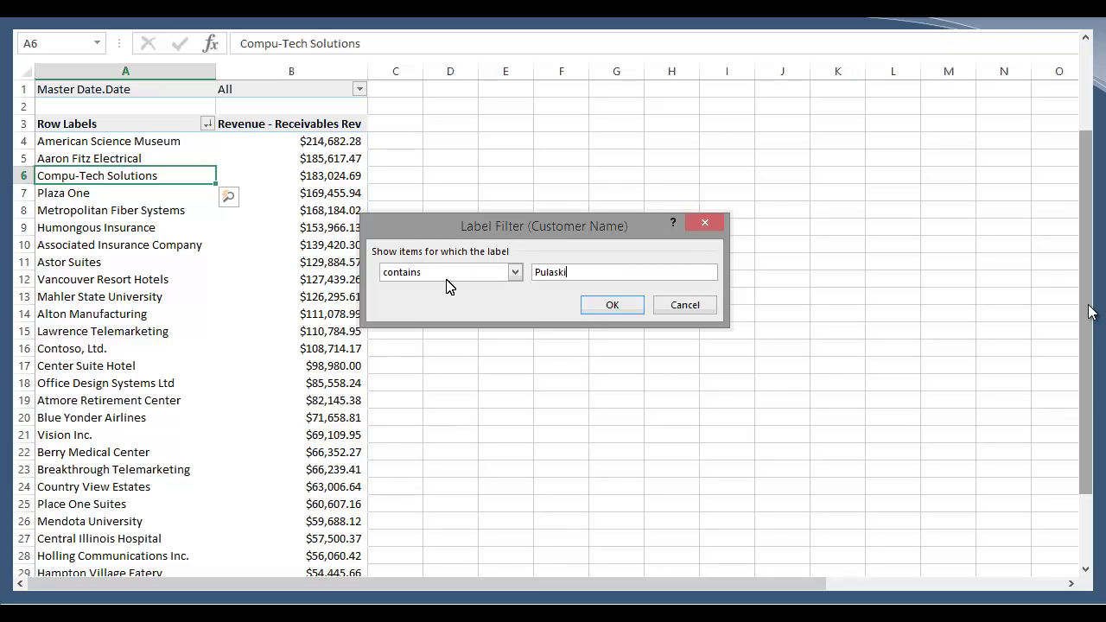
left_click(621, 305)
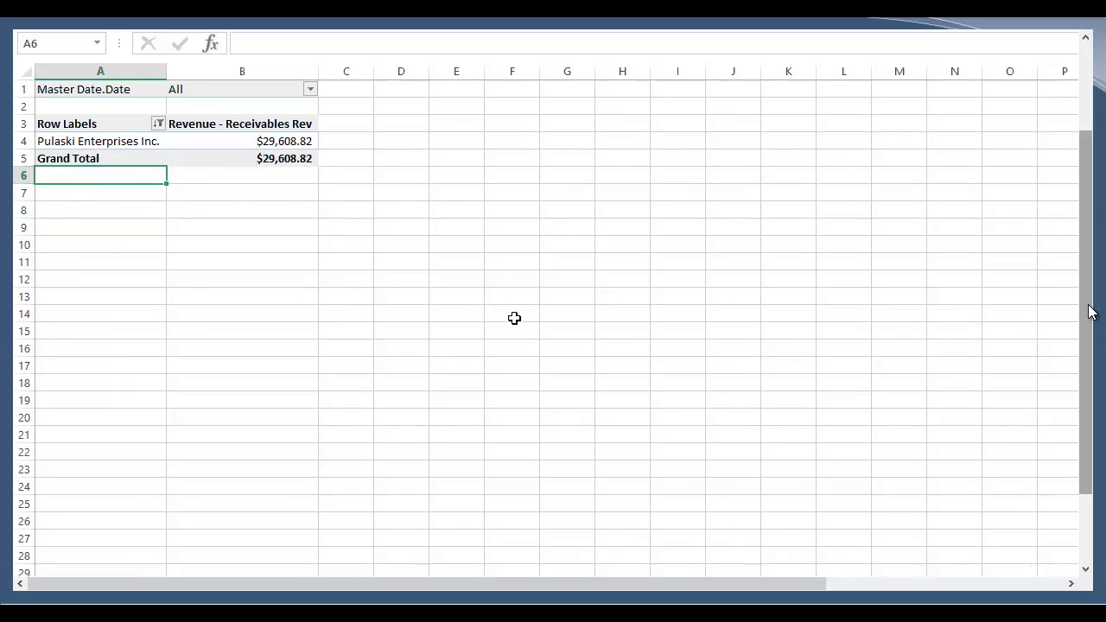
Step: Check the filtered customer's name and revenue, and clear the label filter from Customer Name
left_click(100, 144)
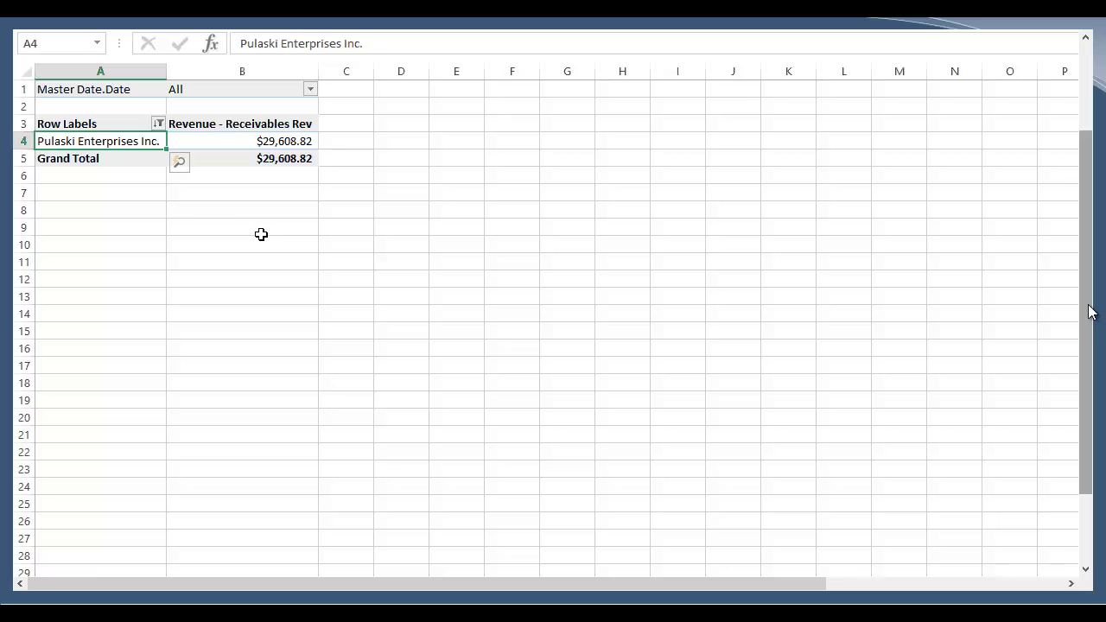
left_click(260, 139)
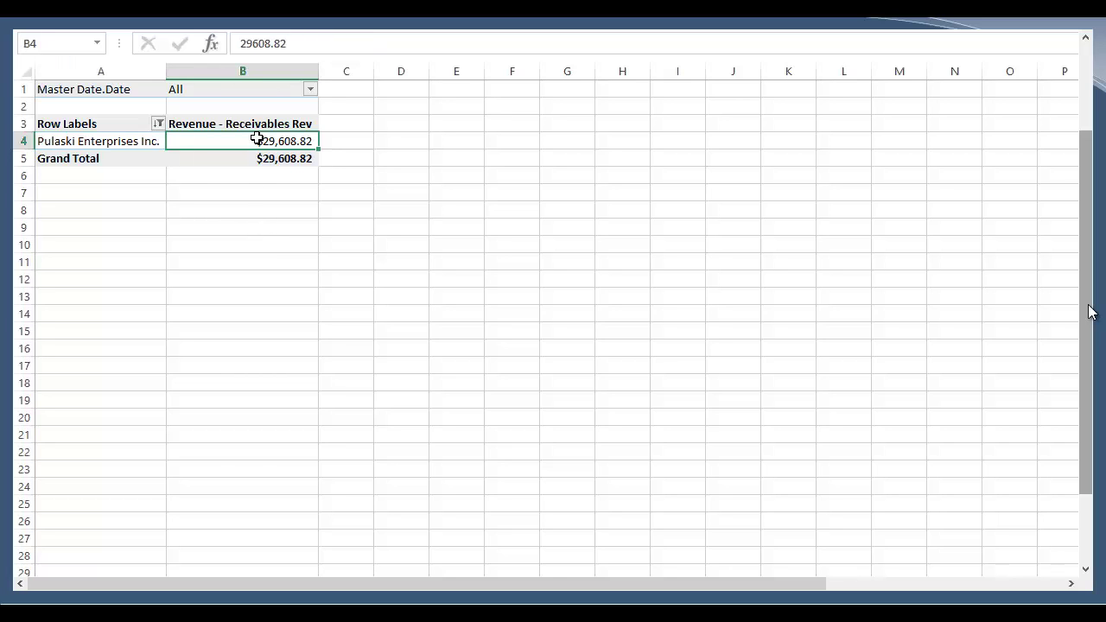
mouse_move(254, 139)
left_click(159, 126)
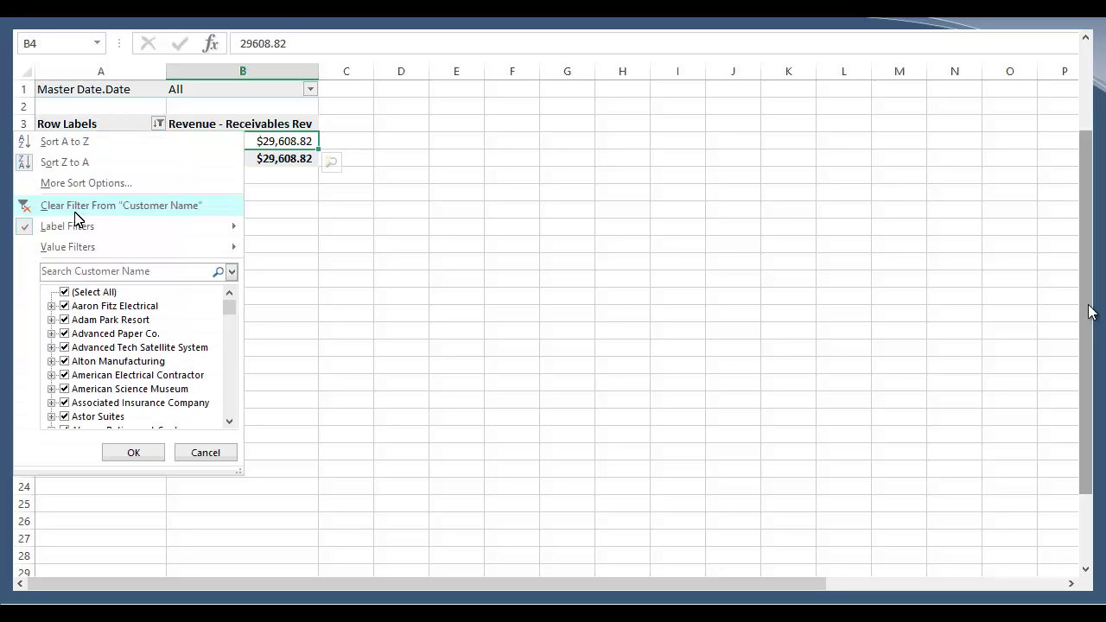
left_click(75, 211)
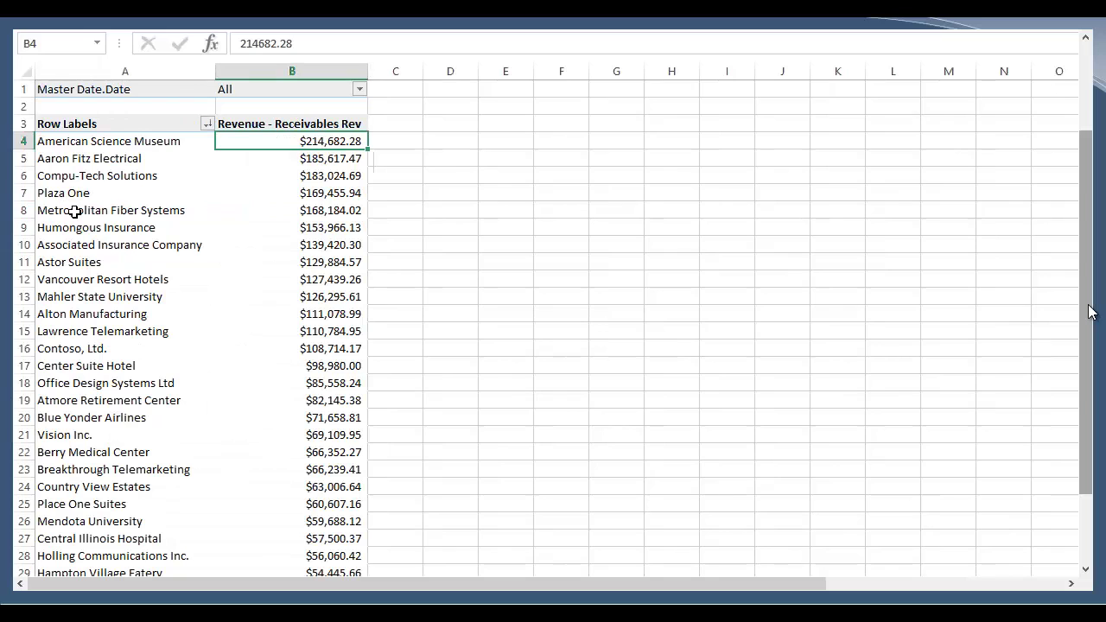
Step: Filter the Customer Name rows to Revenue - Receivables Rev greater than 50,000 and review the remaining customers
left_click(333, 263)
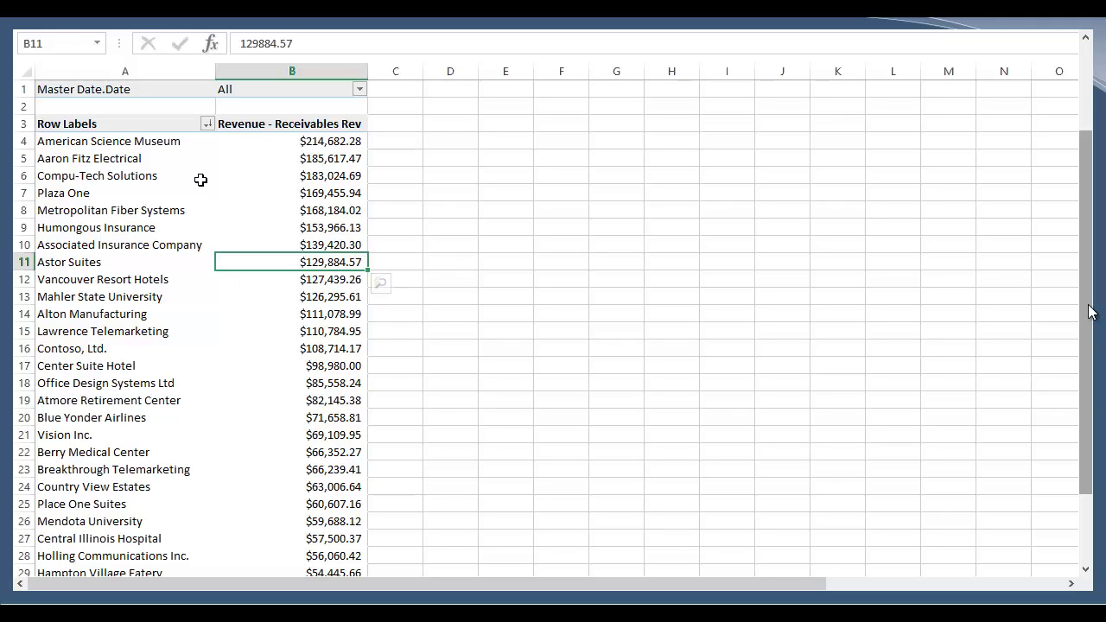
left_click(206, 124)
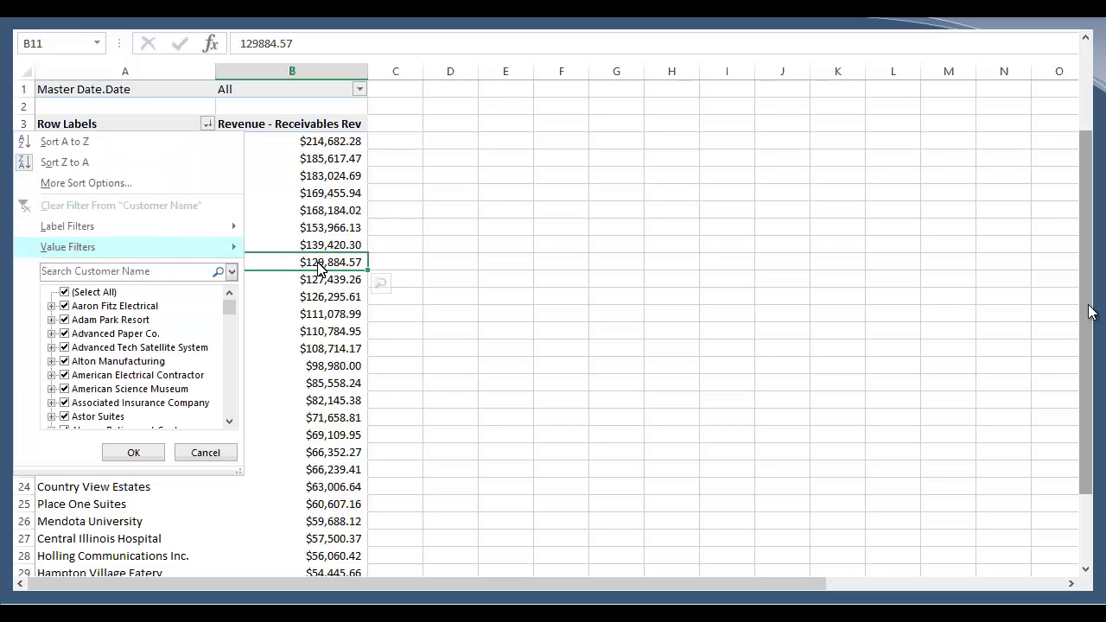
mouse_move(320, 251)
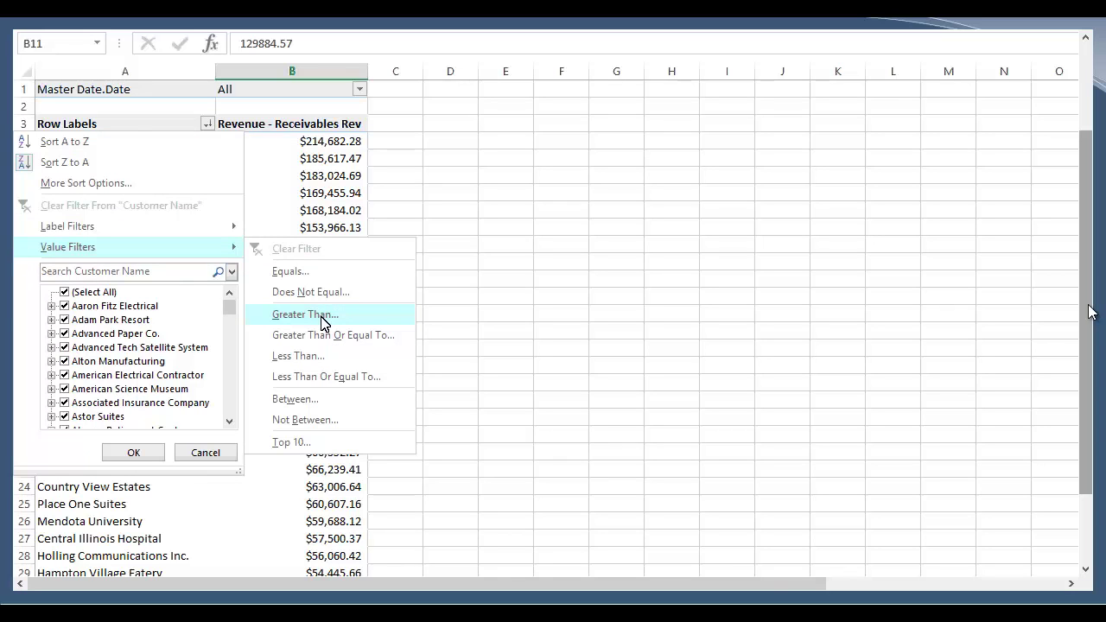
left_click(304, 315)
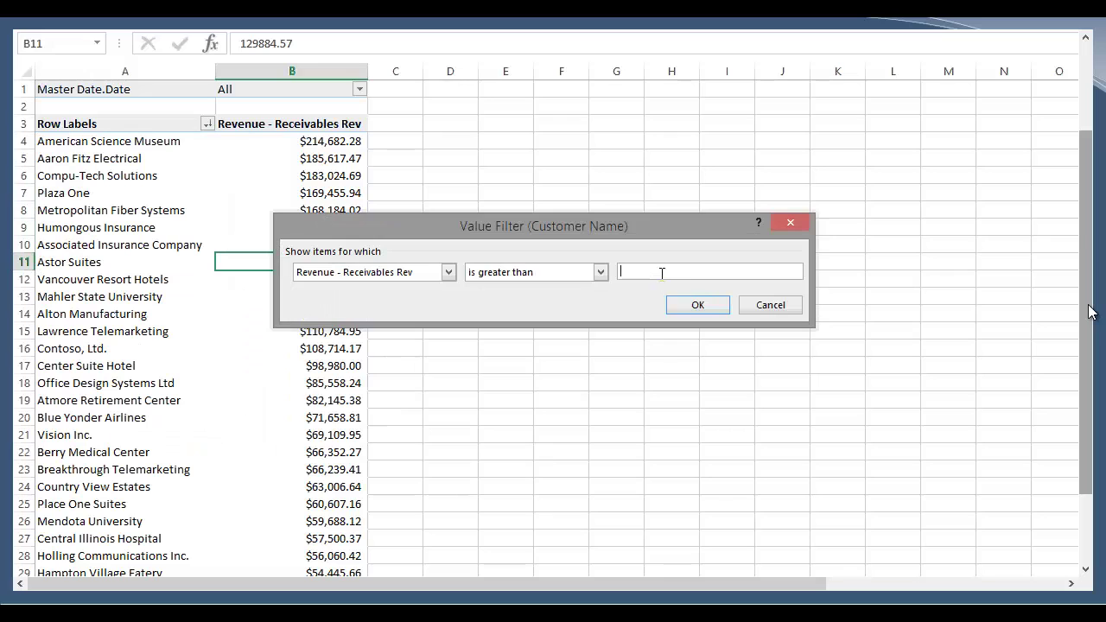
type("50,000")
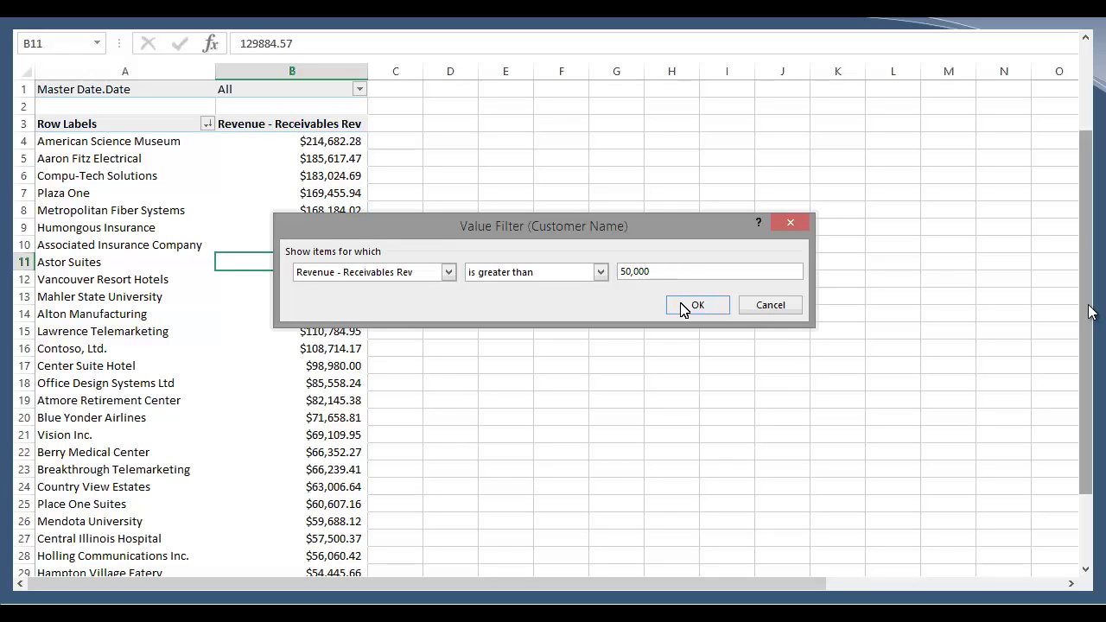
left_click(683, 310)
key("Up")
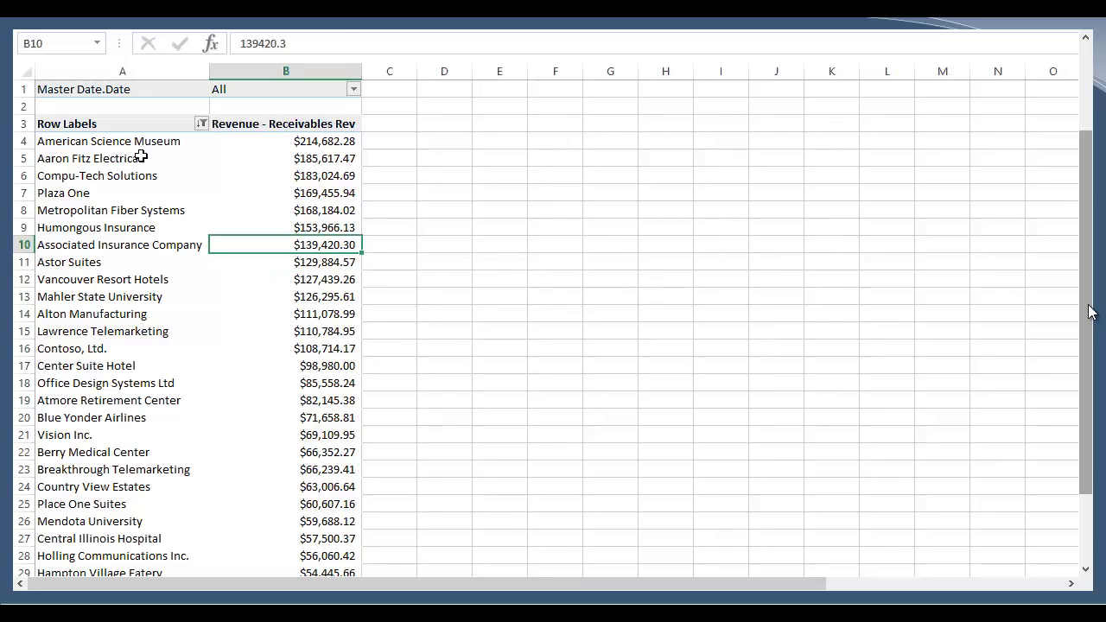
left_click(148, 144)
scroll(149, 143, "down", 6)
scroll(148, 143, "up", 6)
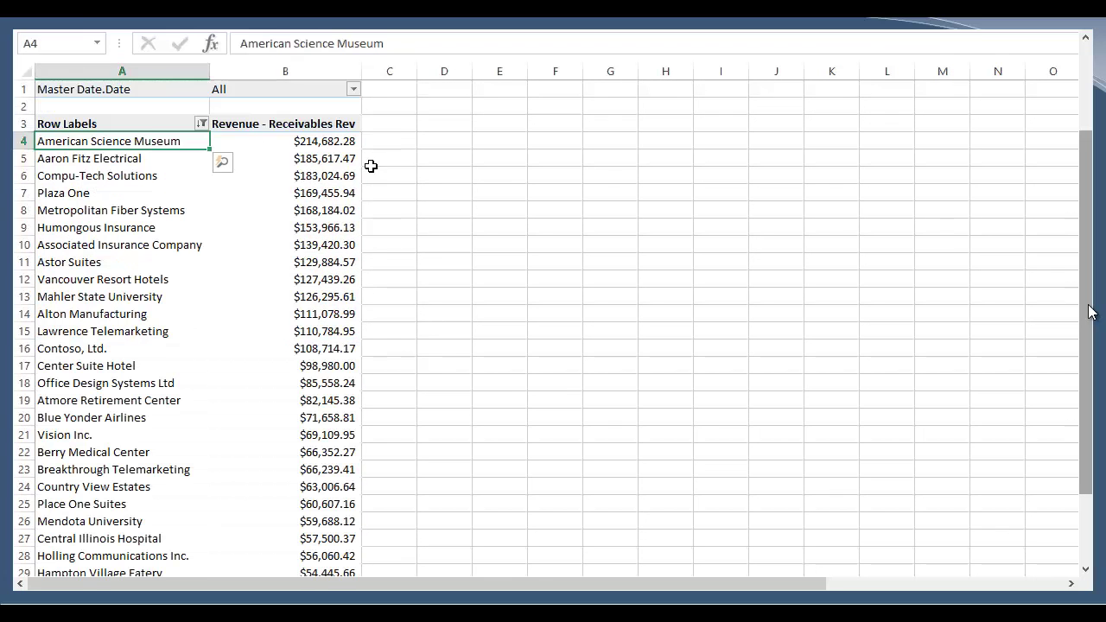
Step: Examine the customers in the filtered list, including the Plaza One row and its revenue value
left_click_drag(149, 143, 346, 175)
scroll(371, 165, "down", 4)
left_click_drag(316, 418, 77, 98)
scroll(96, 133, "up", 4)
left_click(137, 196)
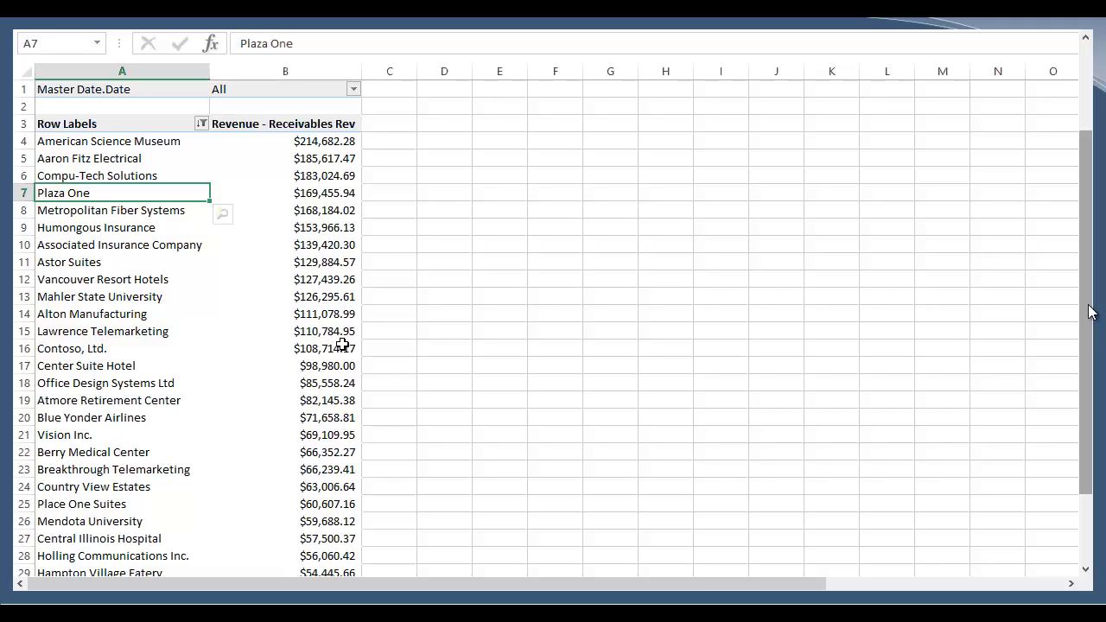
left_click(318, 193)
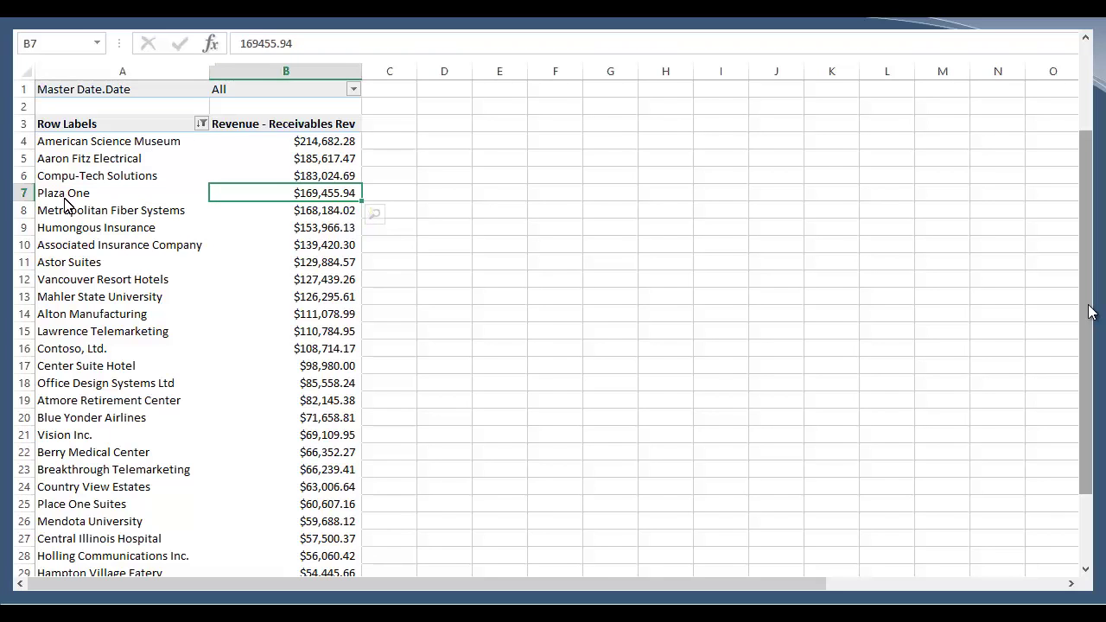
Step: Clear the value filter from Customer Name and review the full customer list
left_click(302, 350)
scroll(274, 341, "down", 8)
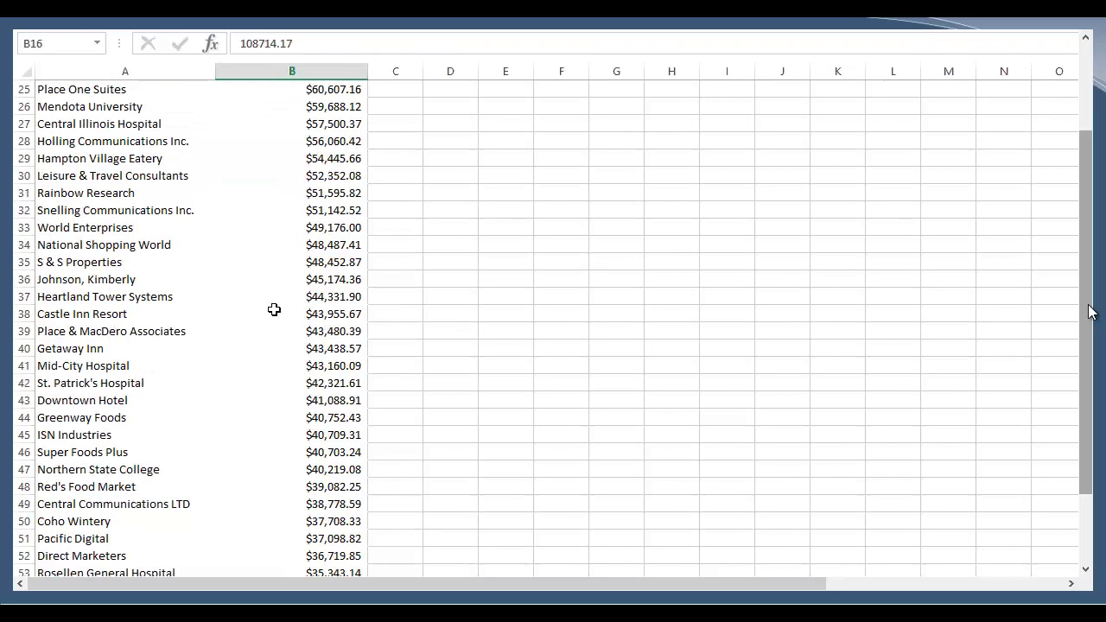
scroll(274, 310, "up", 8)
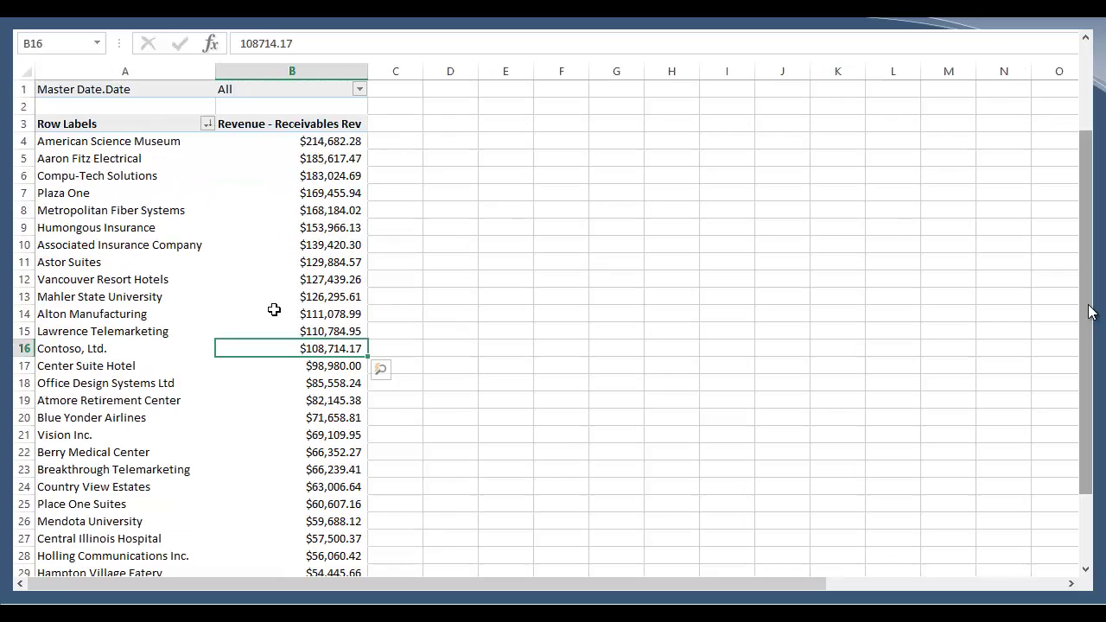
Step: Filter the Customer Name rows to the top 10 items by Revenue - Receivables Rev
left_click(209, 126)
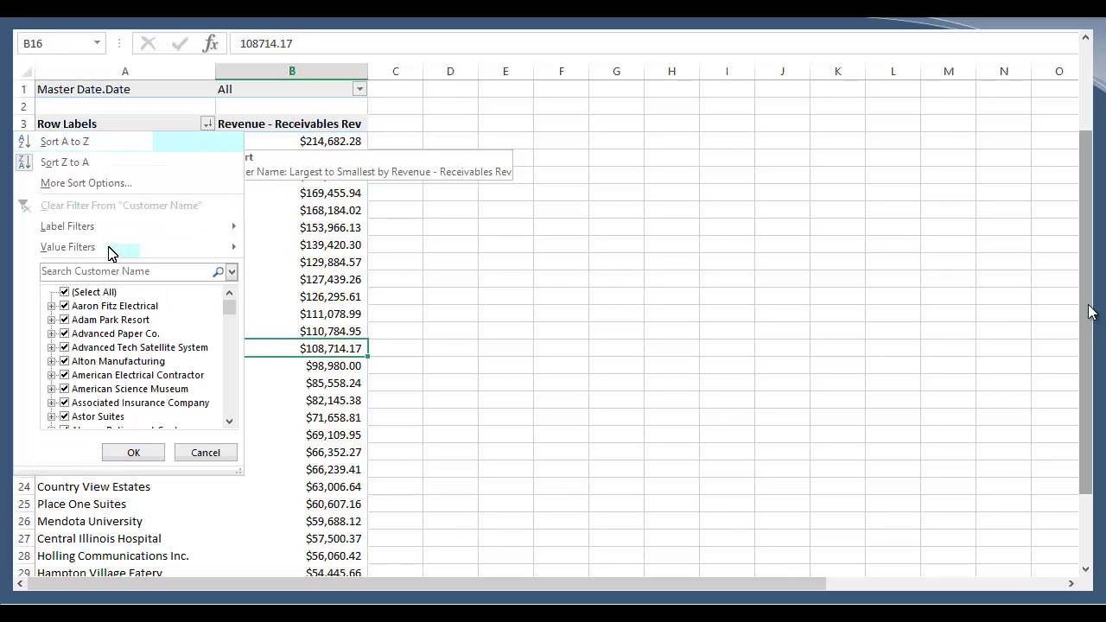
mouse_move(110, 250)
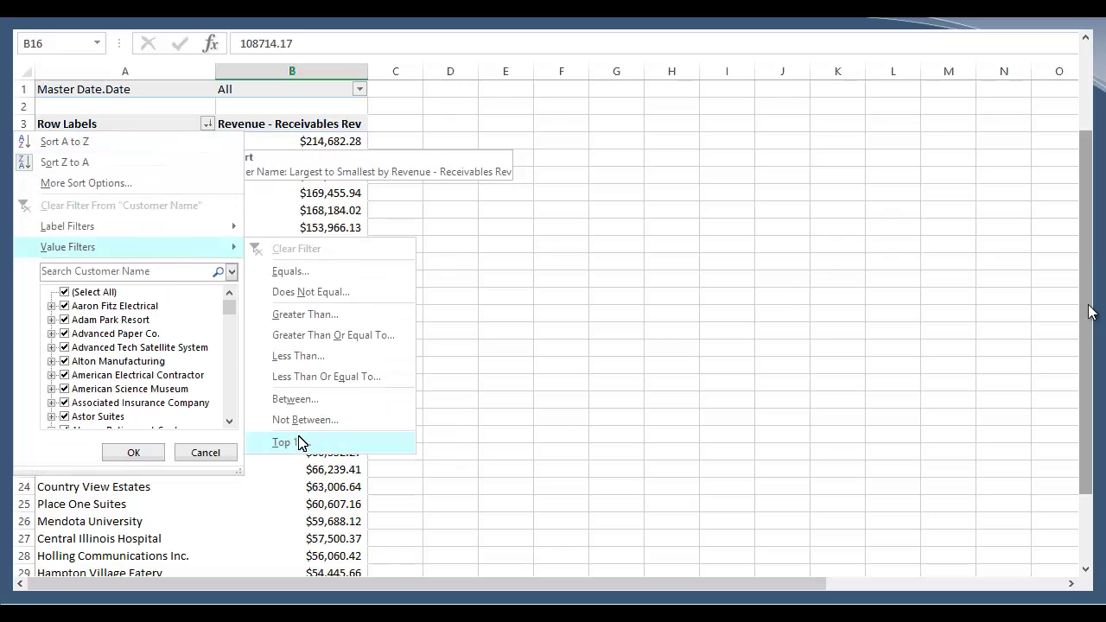
left_click(299, 442)
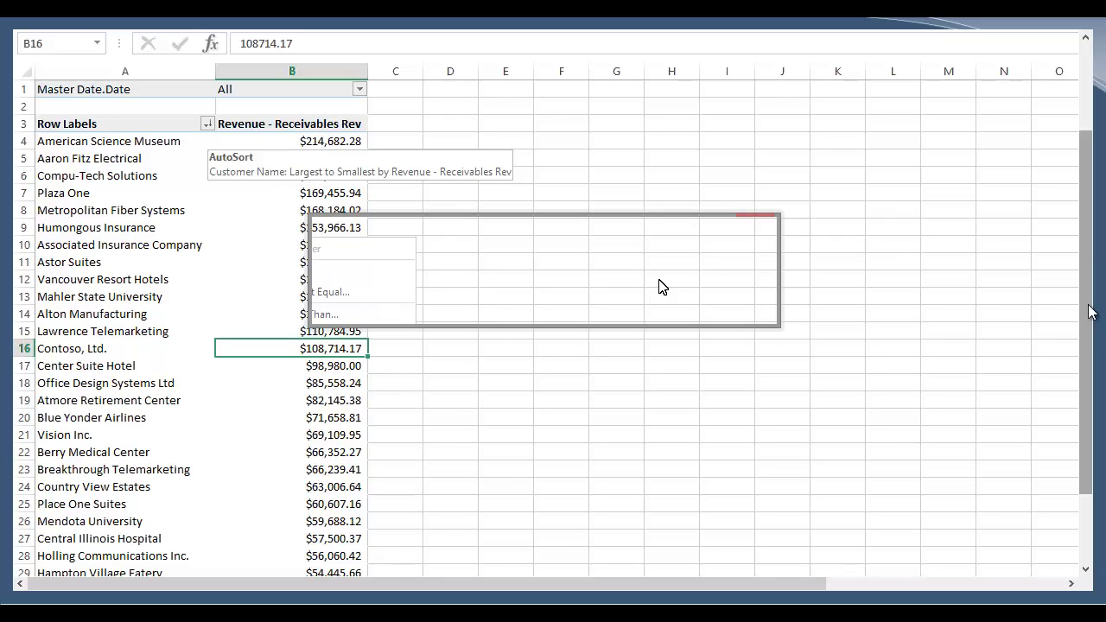
left_click(665, 311)
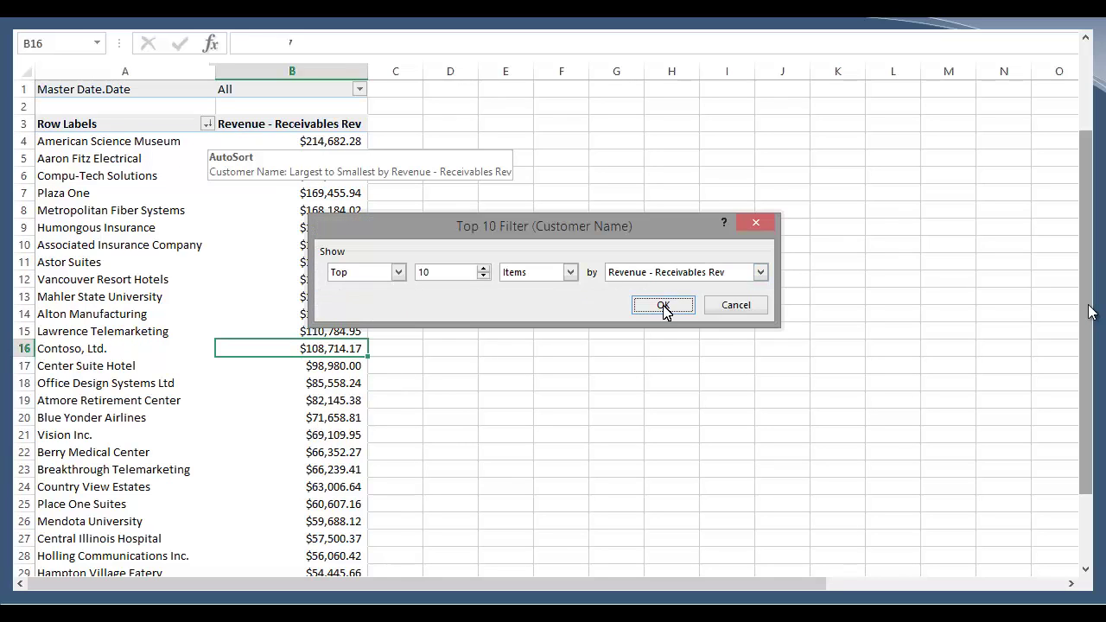
left_click(323, 241)
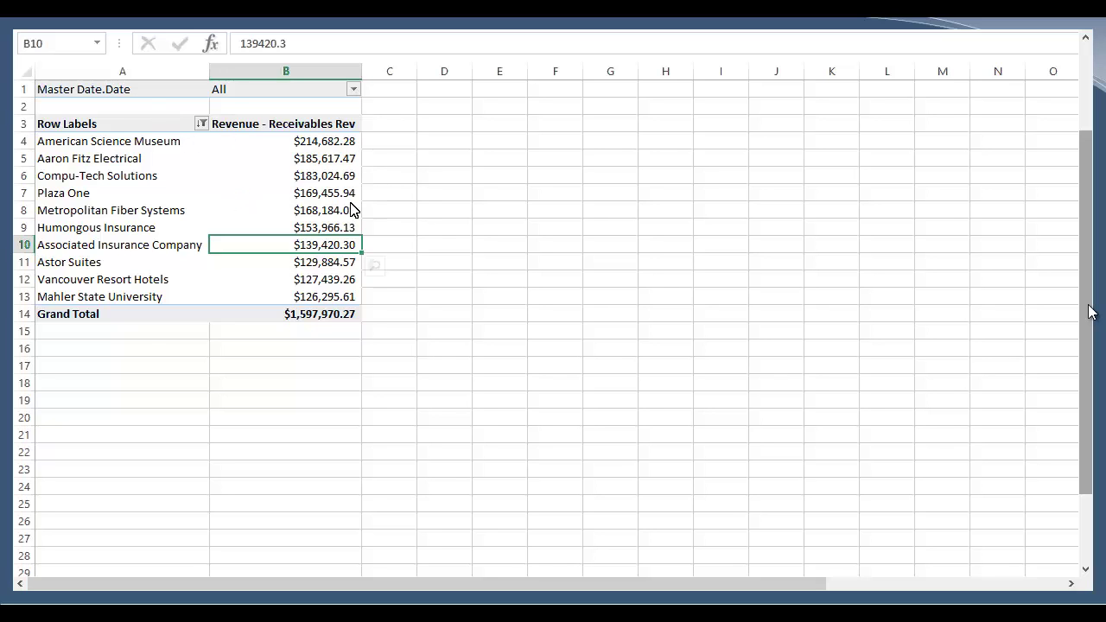
Step: Set the Master Date.Date report filter to Q1 2017 and check the leading customer
left_click(185, 214)
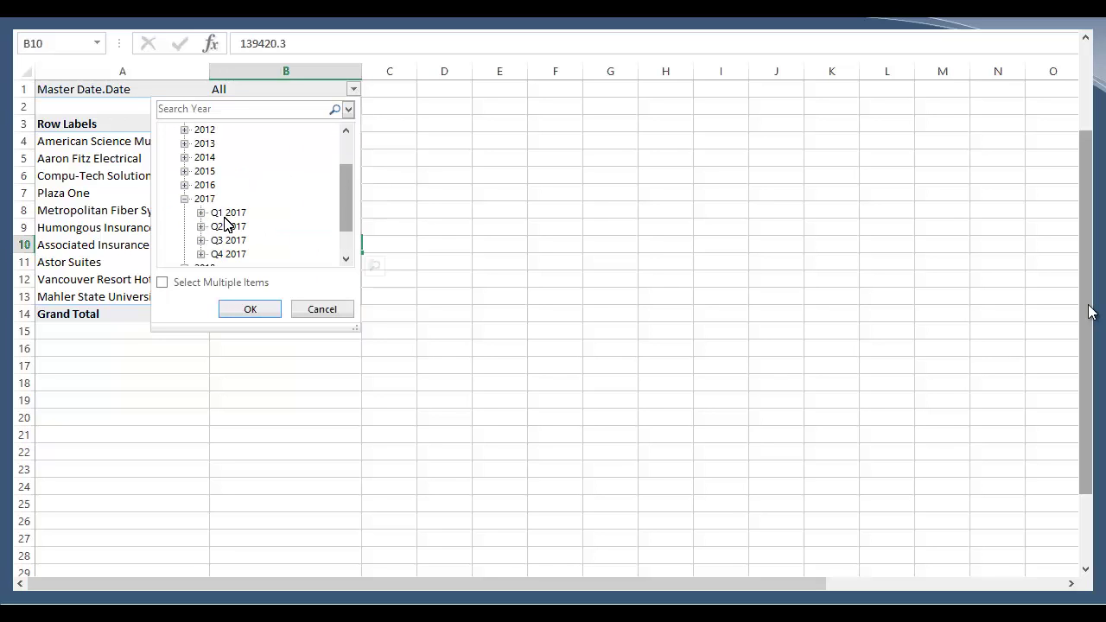
left_click(224, 215)
left_click(275, 310)
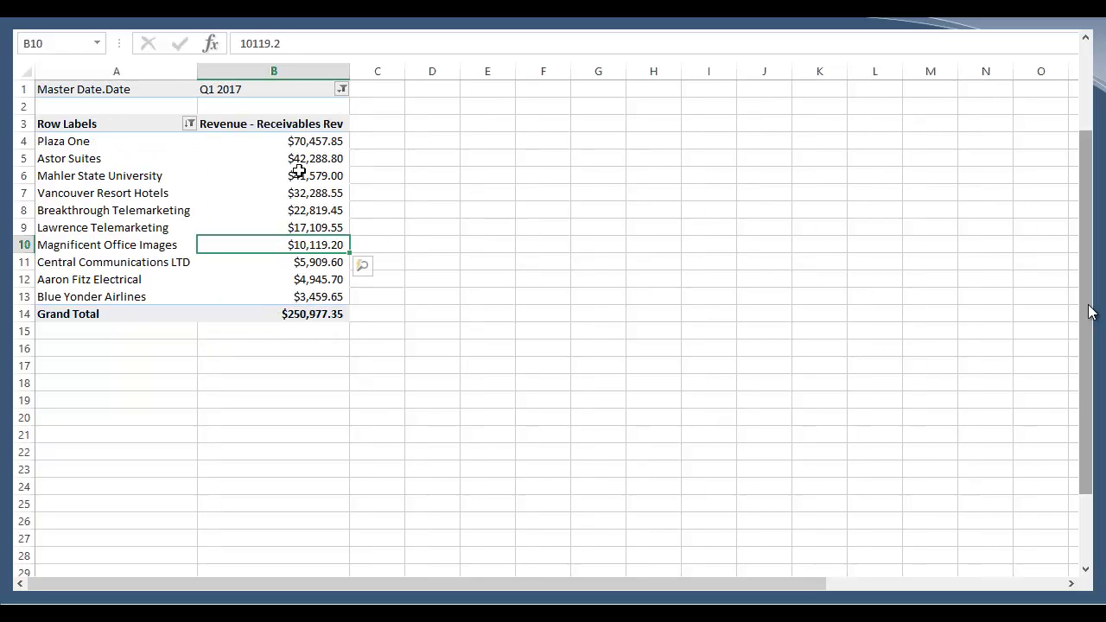
left_click(158, 141)
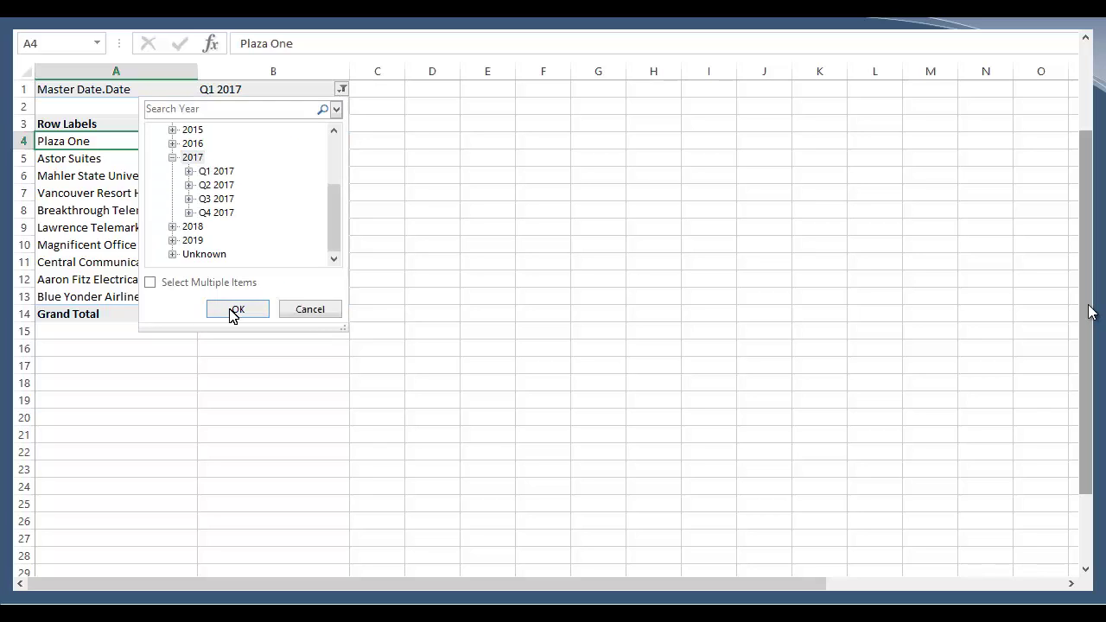
Step: Switch the Master Date.Date filter to the whole year 2017, and reset it to All after reviewing the customers
left_click(232, 312)
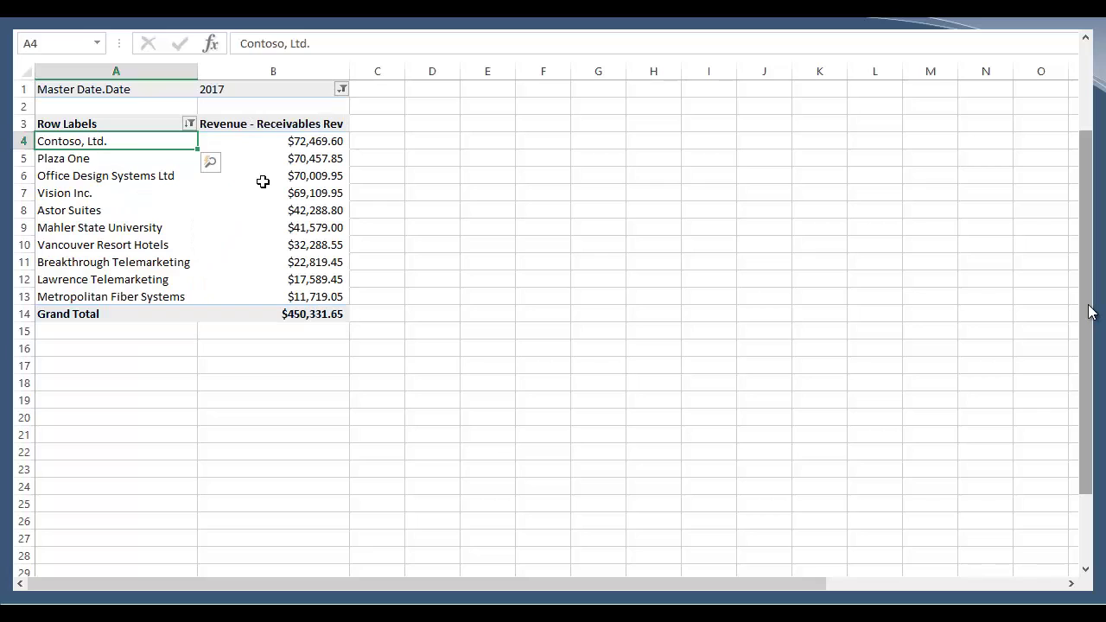
left_click(253, 91)
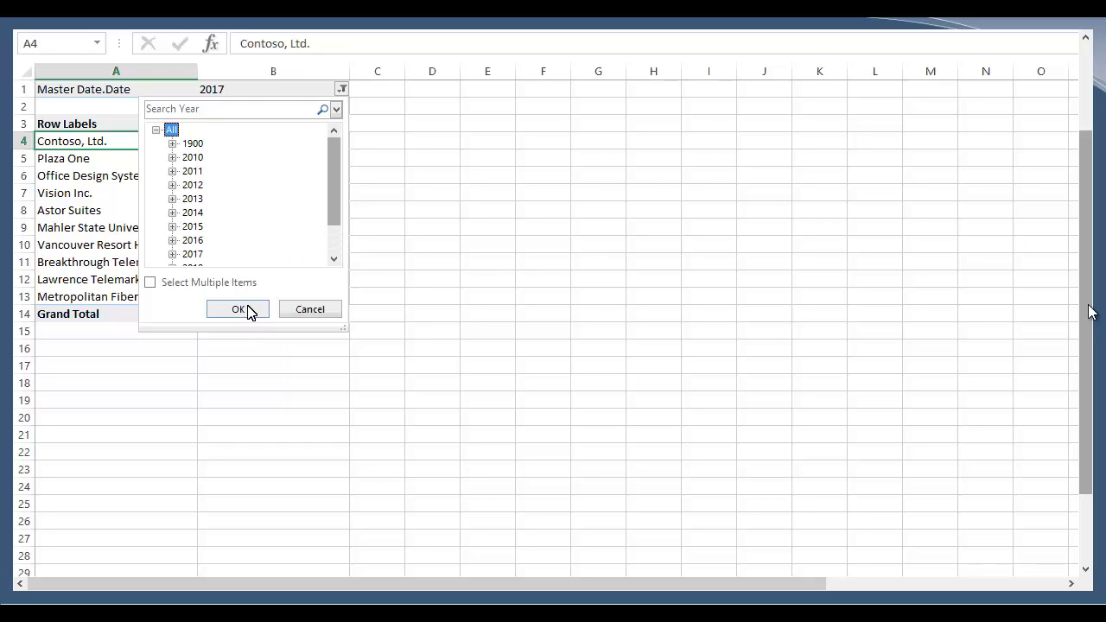
left_click(245, 311)
left_click(304, 210)
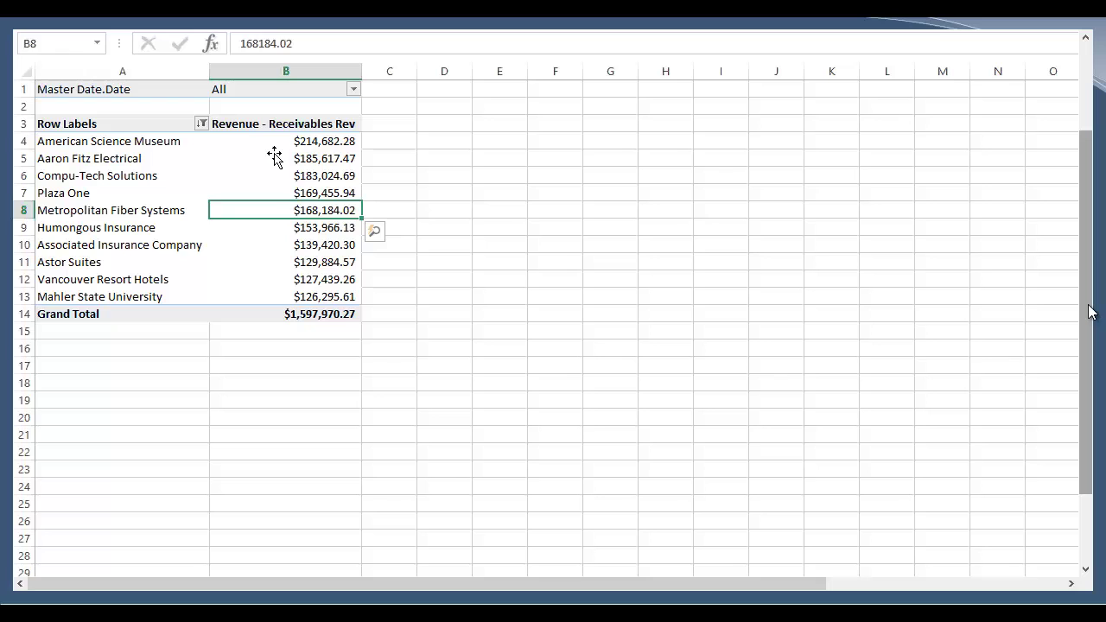
Step: Apply red gradient-fill data bars to the ten customer revenue values in B4:B13
mouse_move(274, 153)
left_click(263, 136)
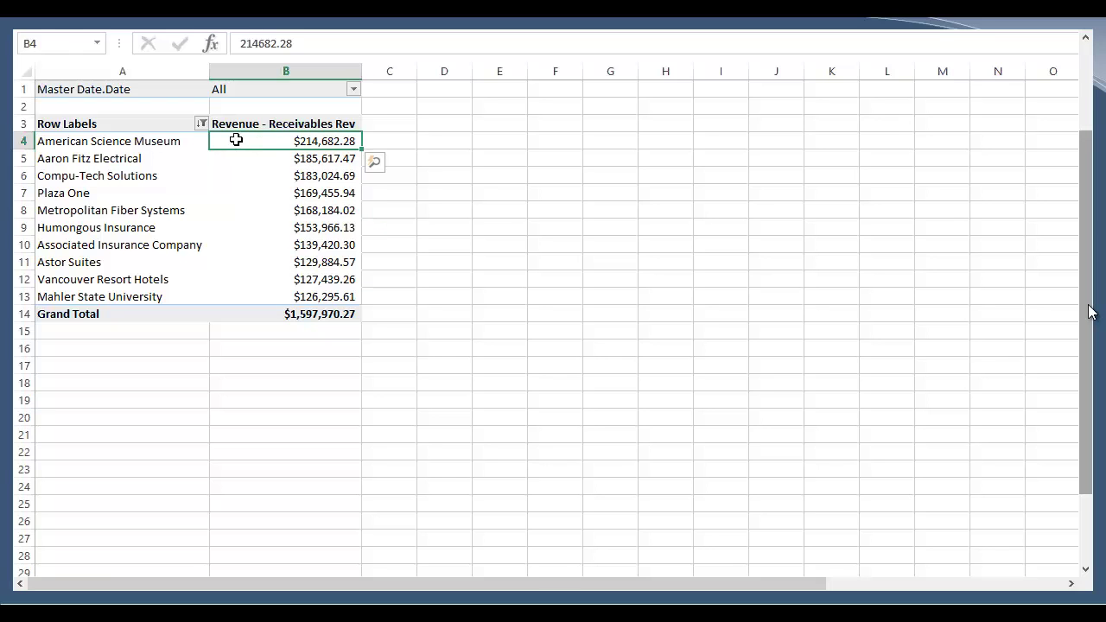
left_click_drag(234, 139, 242, 299)
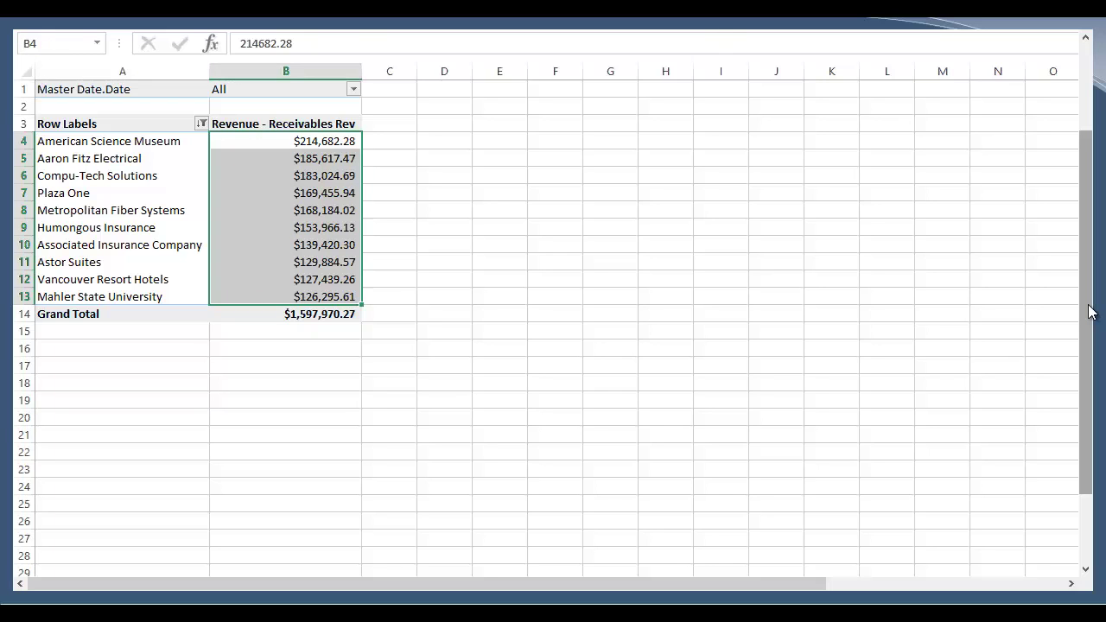
mouse_move(749, 102)
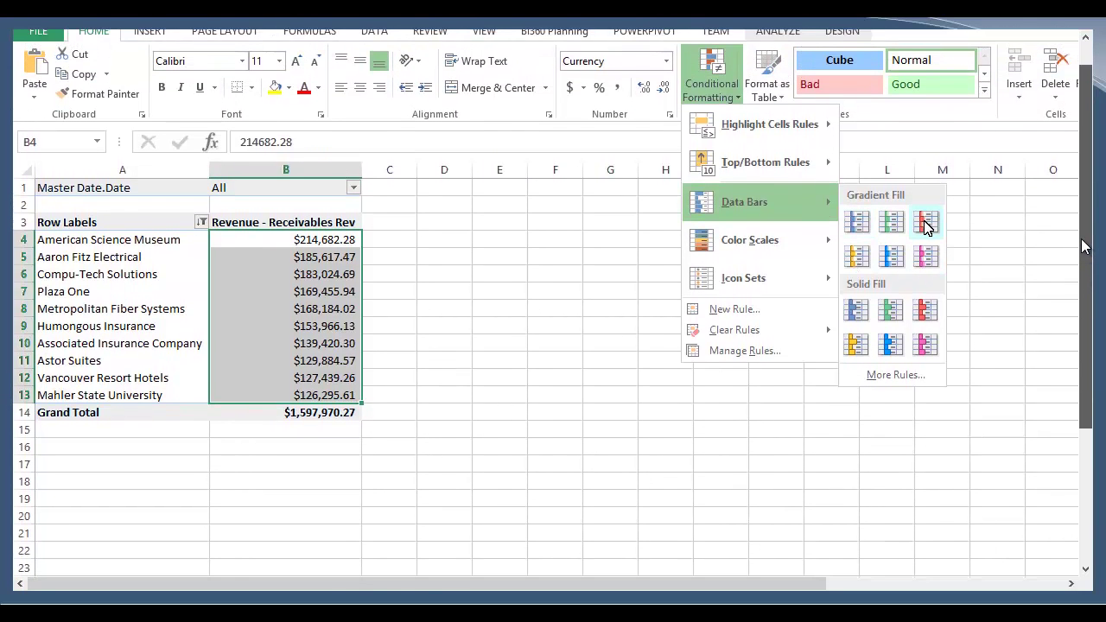
left_click(925, 213)
left_click(356, 343)
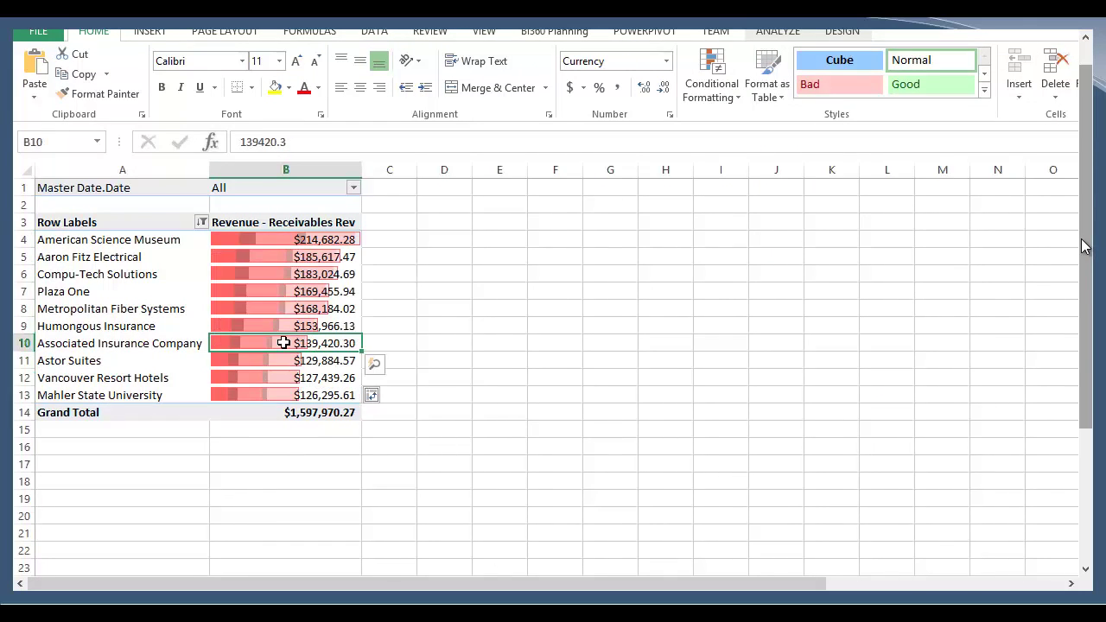
mouse_move(297, 266)
Step: Clear the conditional formatting rules from the entire sheet
left_click(739, 101)
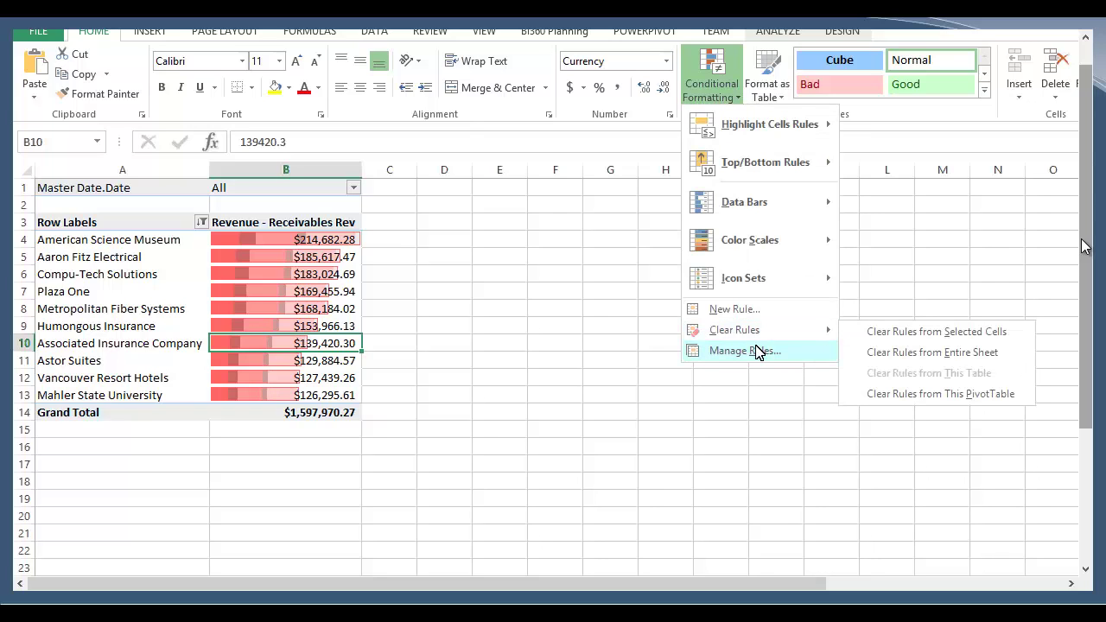
mouse_move(763, 334)
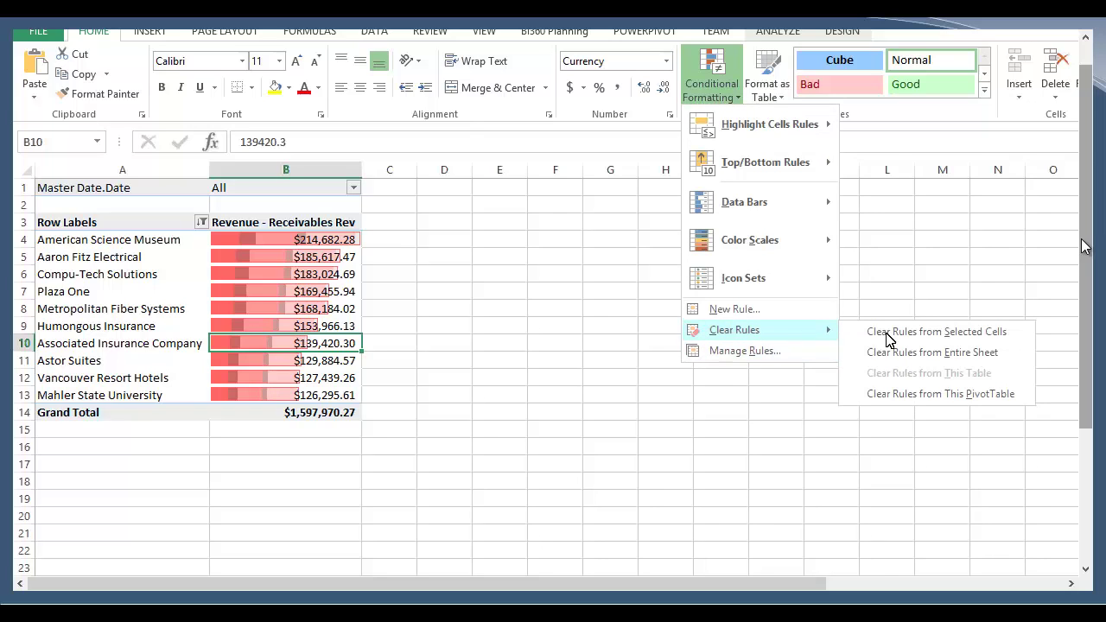
left_click(921, 360)
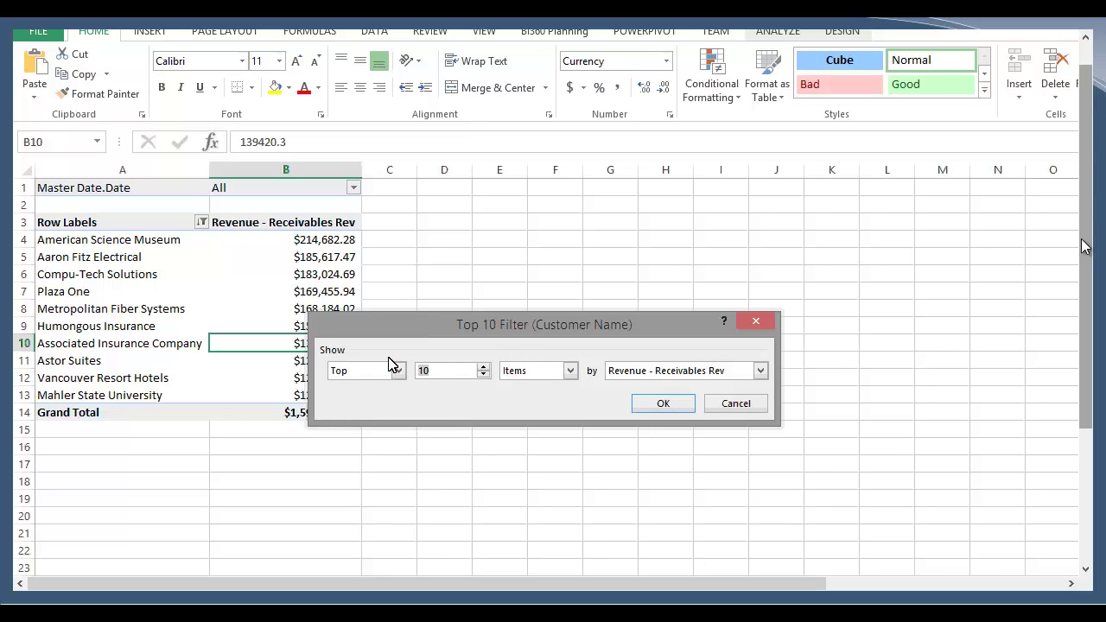
Step: Change the Customer Name value filter to the top 5 items by Revenue - Receivables Rev
type("5")
left_click(662, 403)
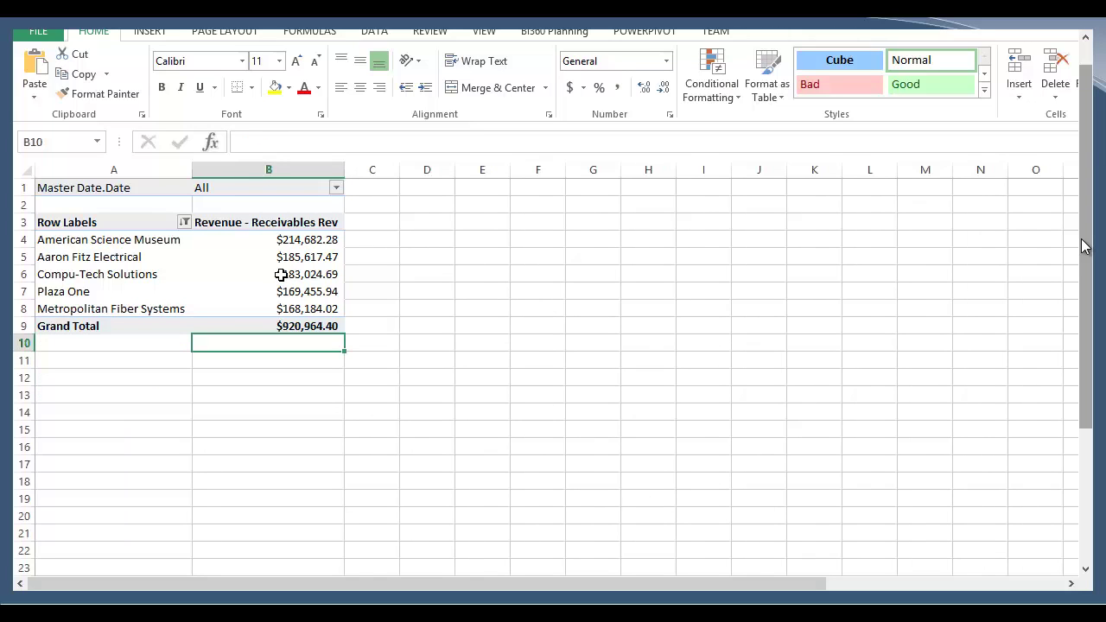
left_click(281, 274)
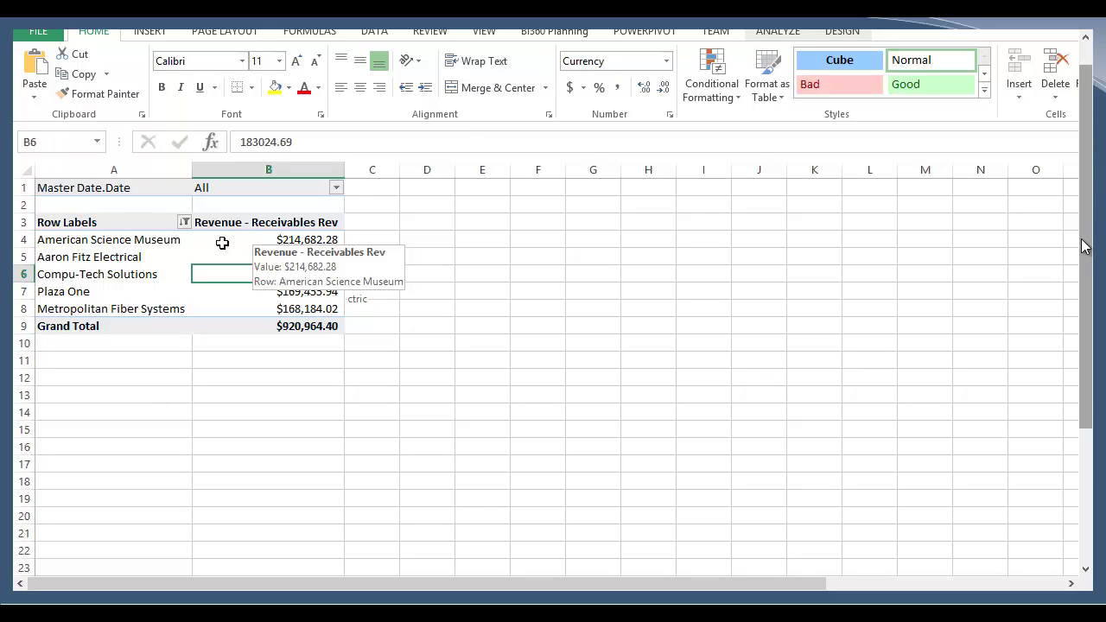
Step: Insert a standard pie PivotChart of the top five customers' revenue
left_click(153, 35)
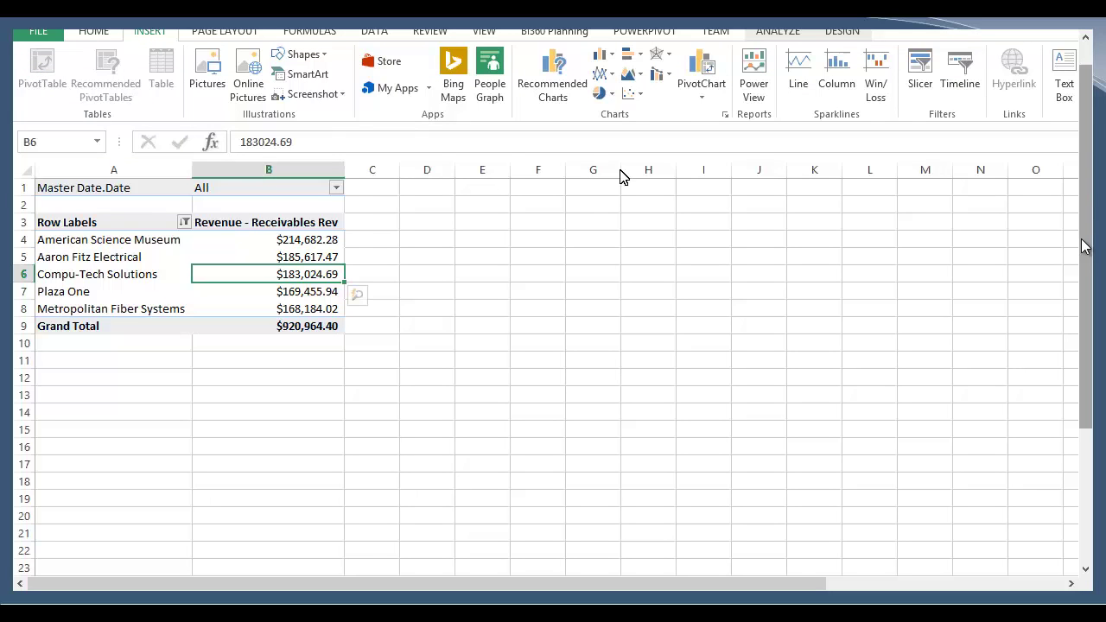
left_click(698, 101)
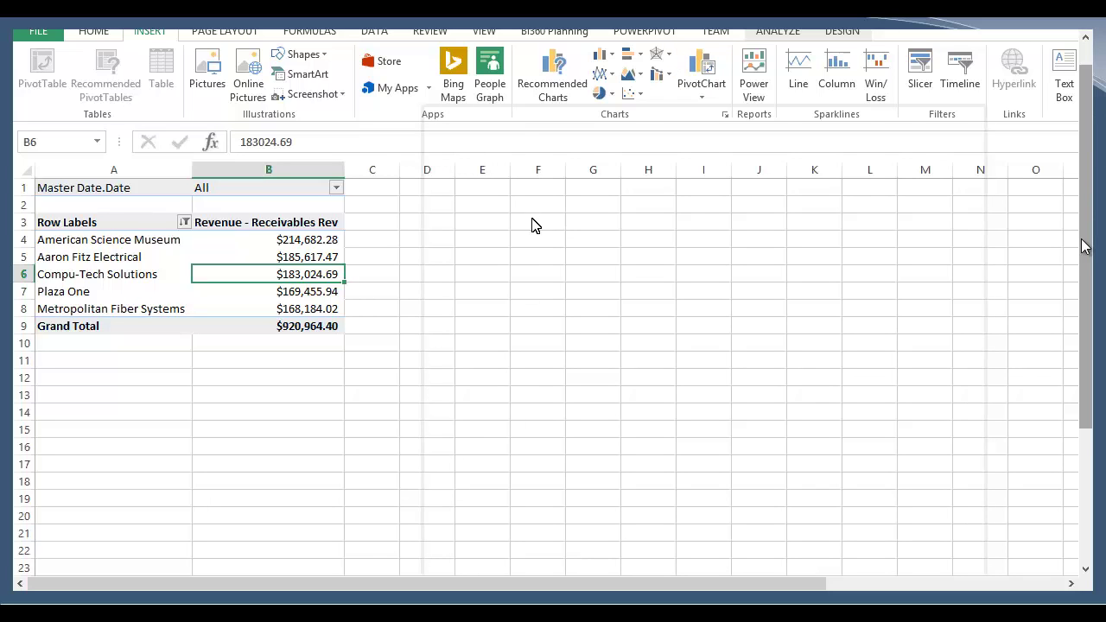
left_click(481, 264)
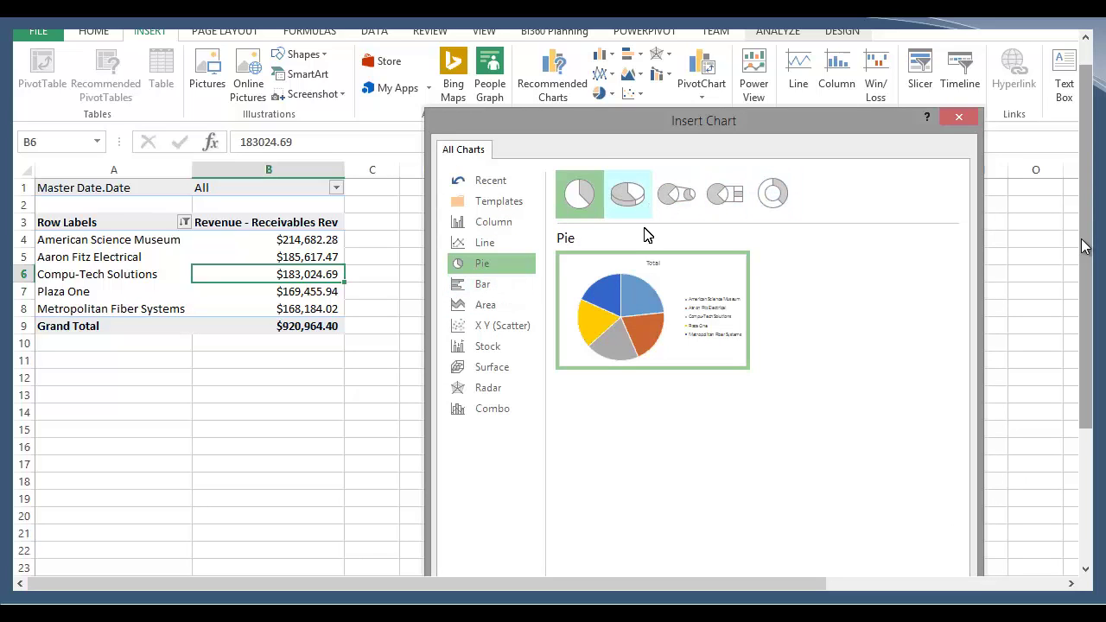
mouse_move(652, 287)
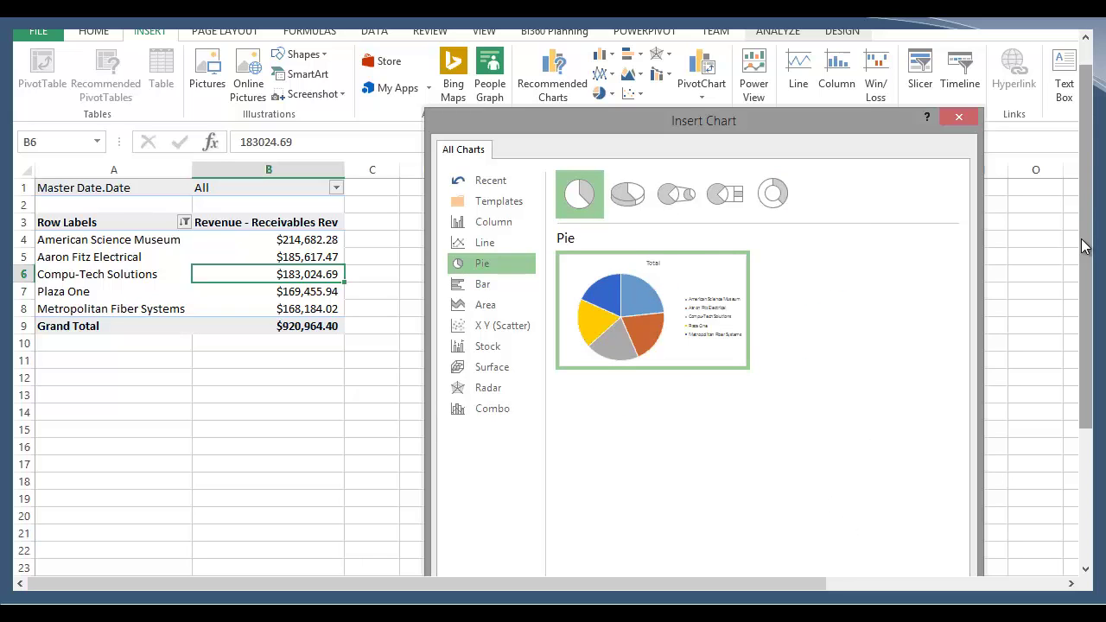
key("Return")
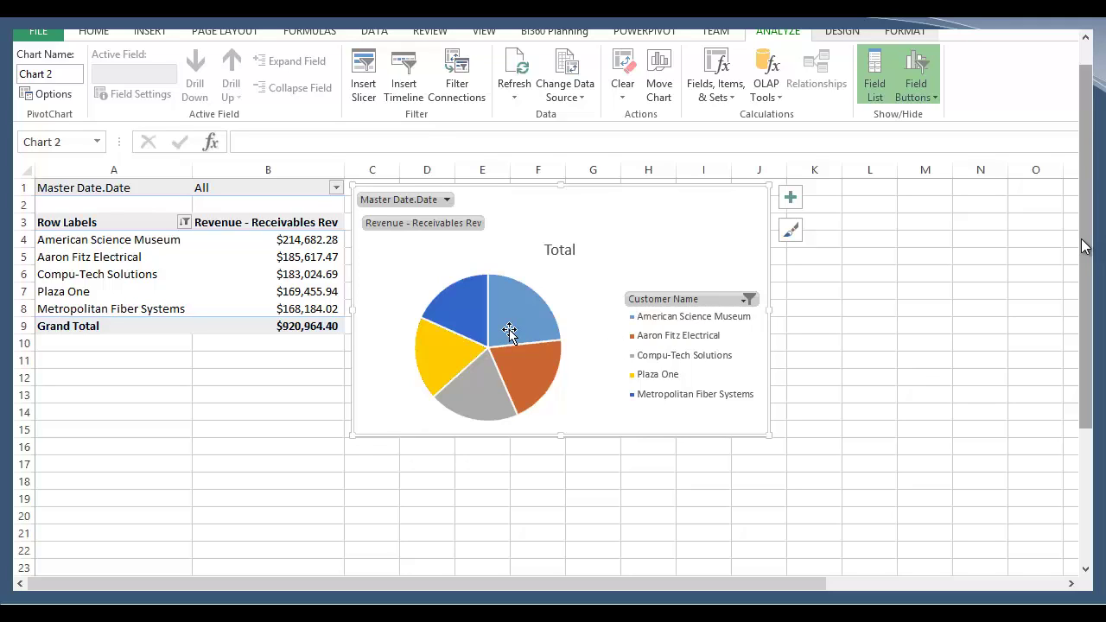
Step: Add data labels to the pie slices and move the chart slightly away from the PivotTable
mouse_move(511, 326)
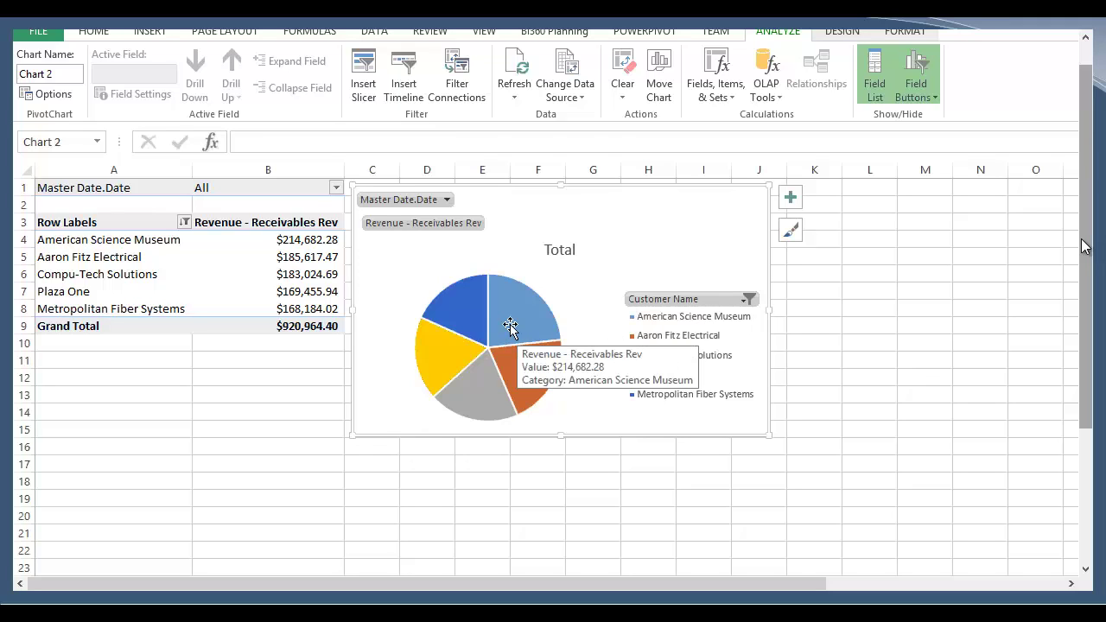
right_click(510, 327)
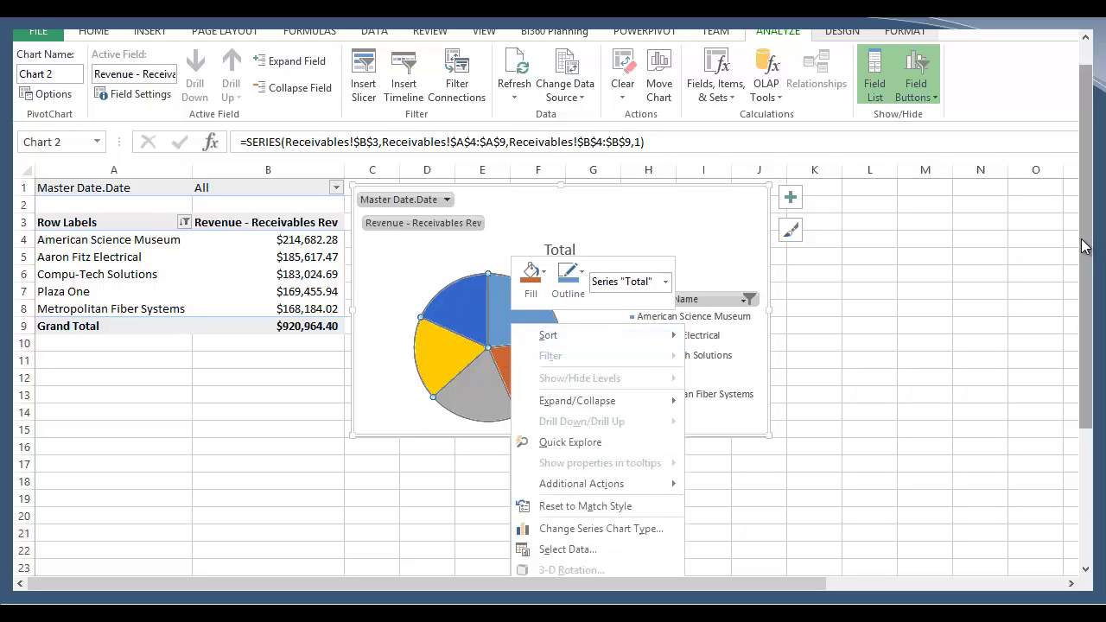
key("b")
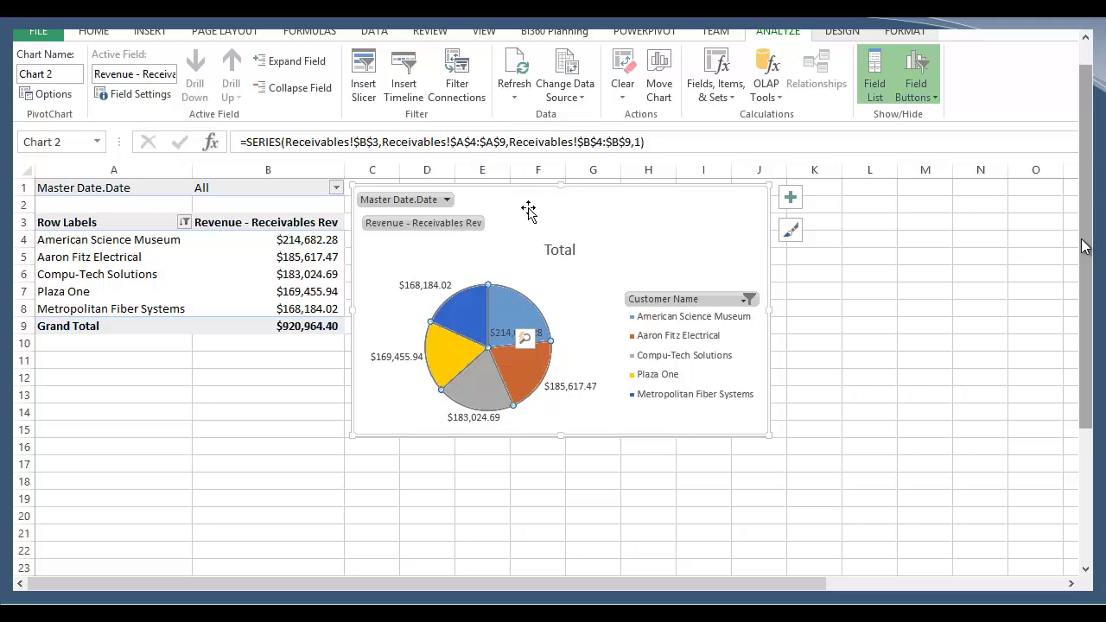
left_click_drag(529, 203, 542, 203)
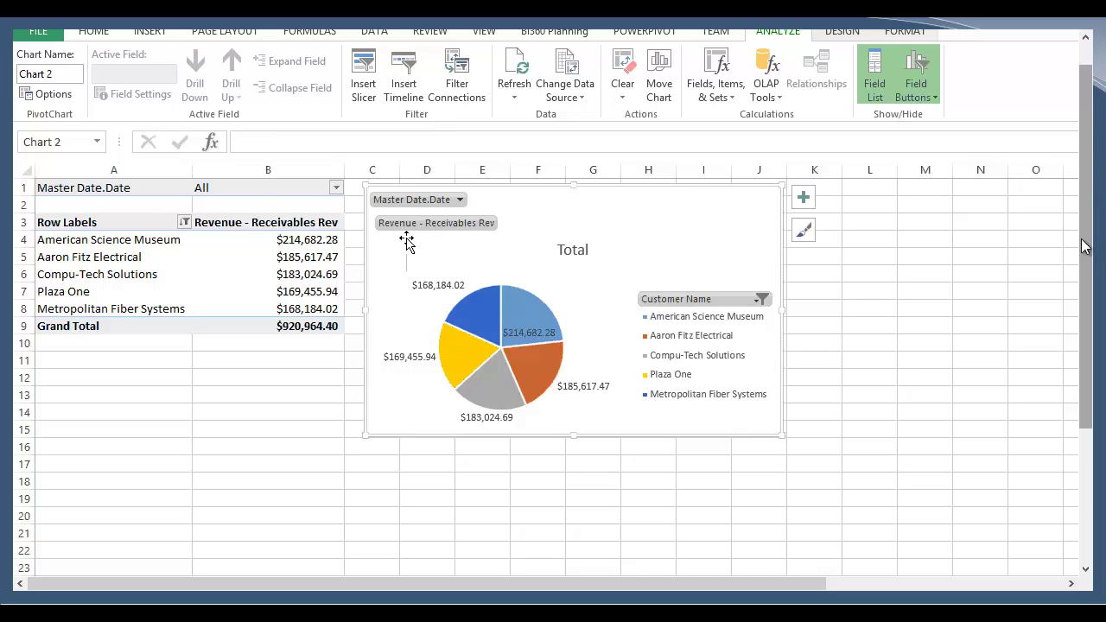
Step: Filter the receivables revenue PivotTable and its pie chart by Master Date.Date to the year 2017
left_click(336, 188)
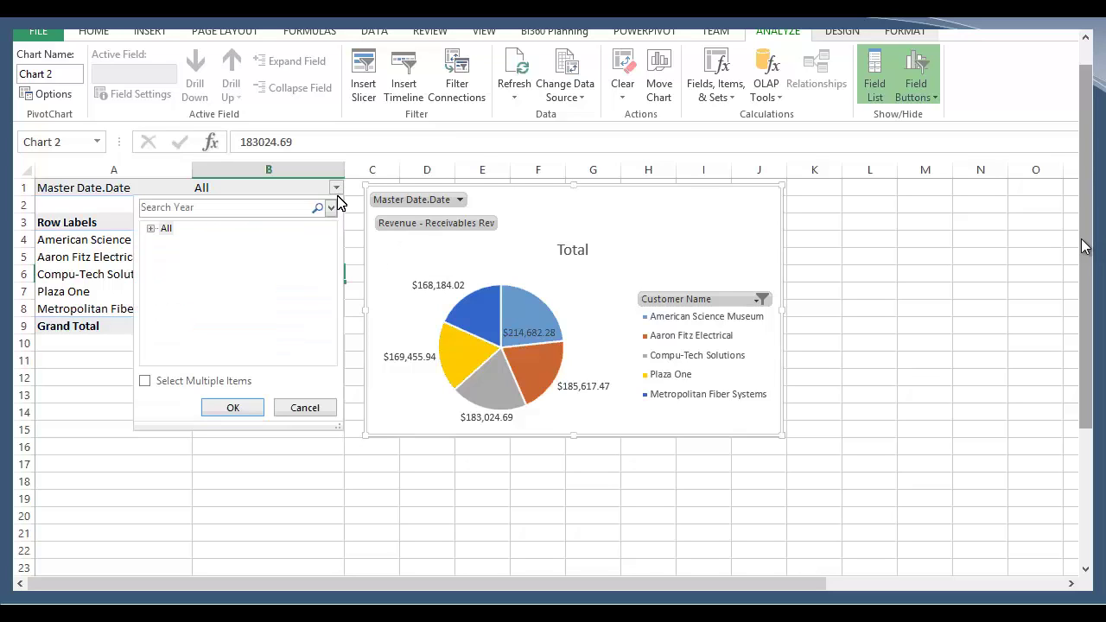
left_click(151, 230)
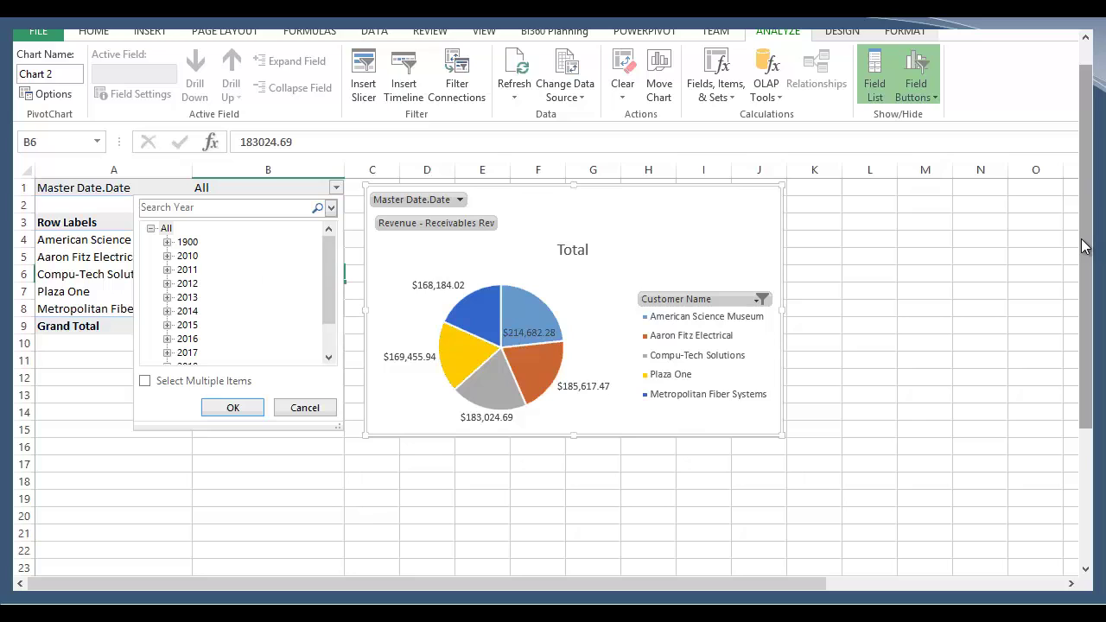
scroll(164, 322, "down", 1)
left_click(167, 311)
left_click(208, 311)
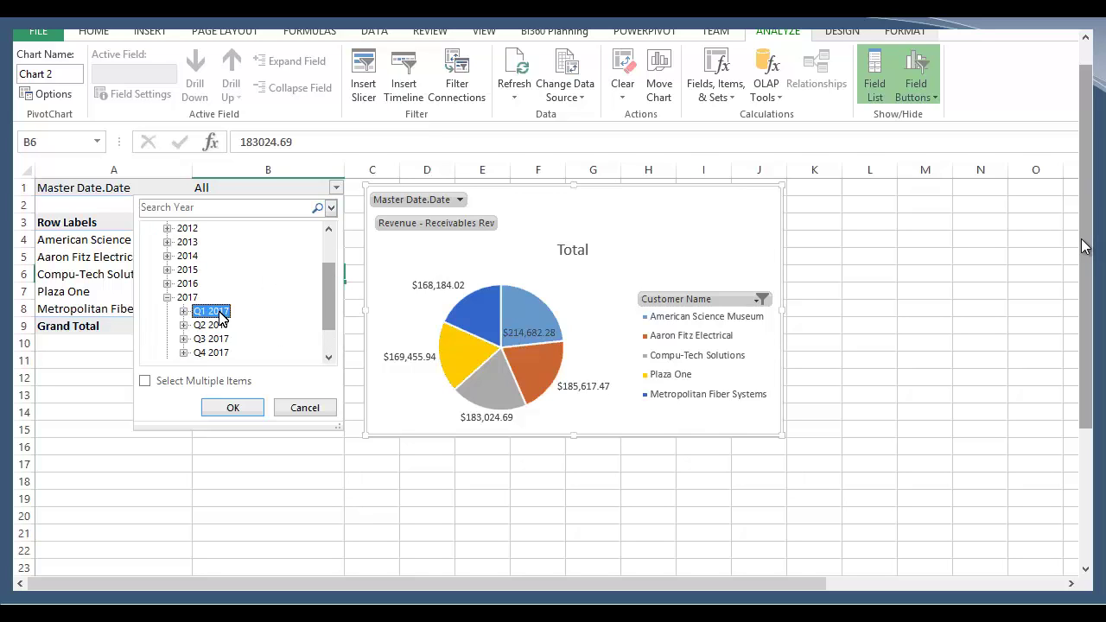
left_click(235, 408)
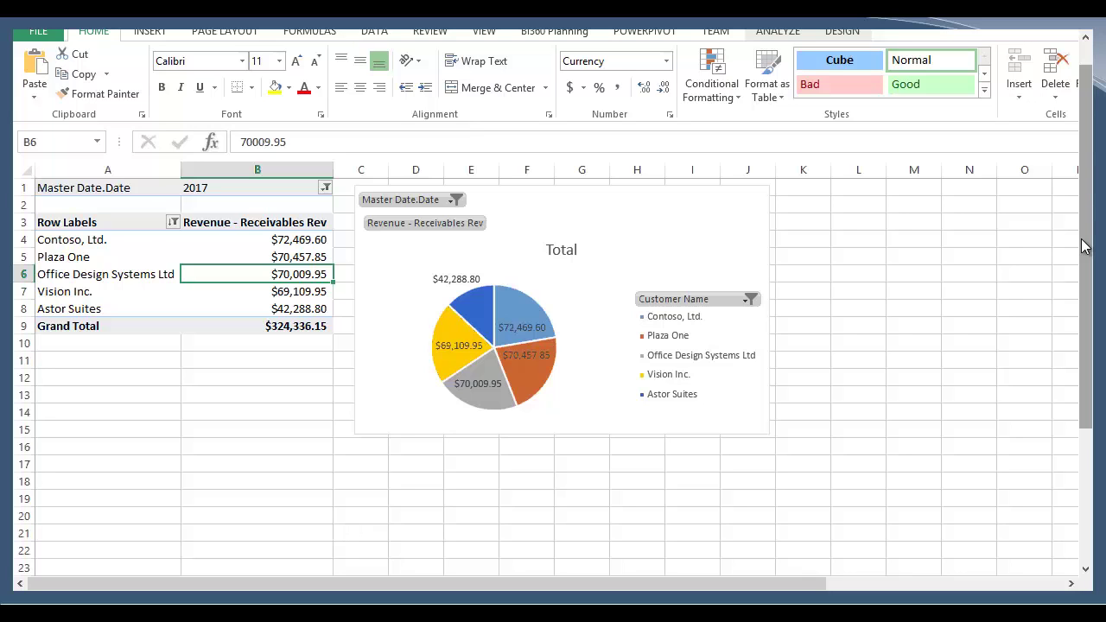
Step: On the next blank worksheet, insert a PivotTable report at cell A1 from the existing sales cube connection
key("ctrl+Page_Down")
left_click(73, 187)
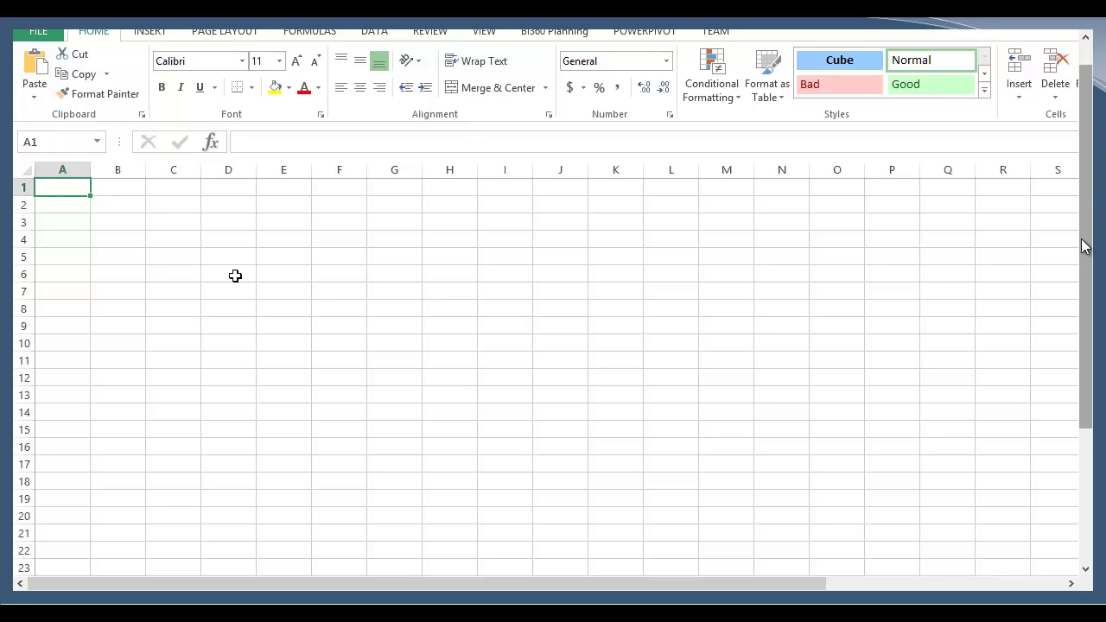
left_click(375, 32)
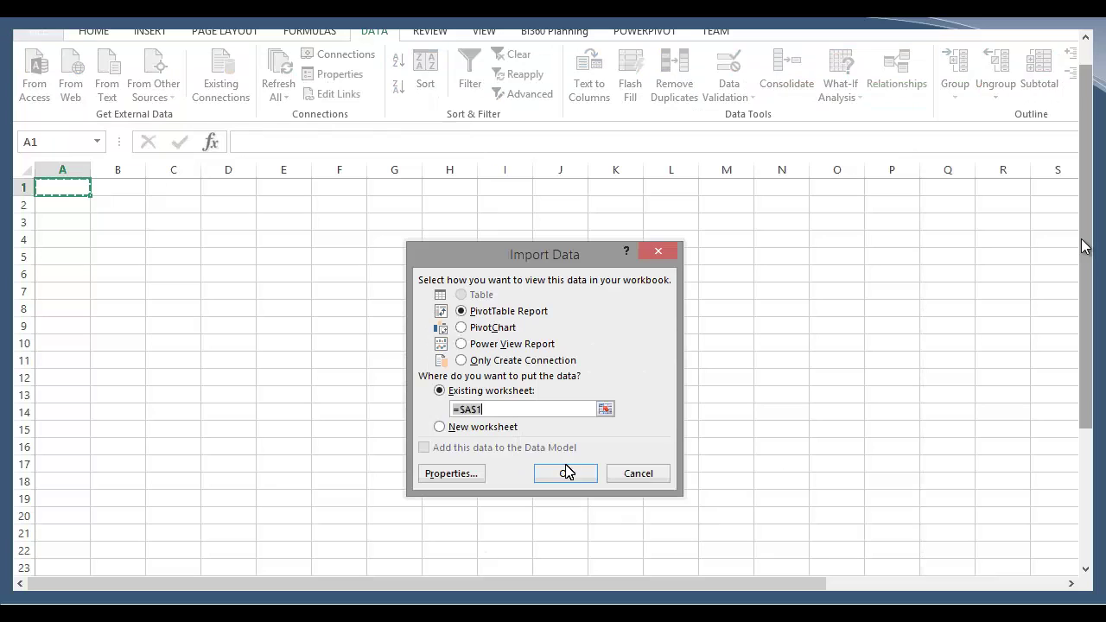
left_click(566, 473)
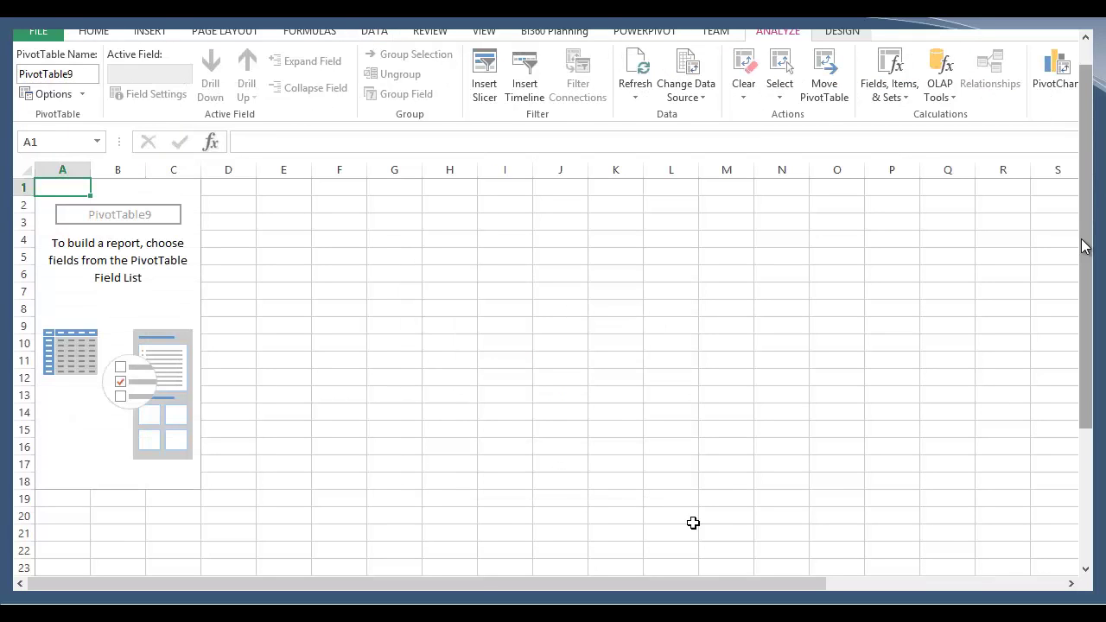
Step: Build the PivotTable with Profit - Detail as values, Customers by Location as rows and Master Date.Date as columns
left_click_drag(770, 579, 977, 578)
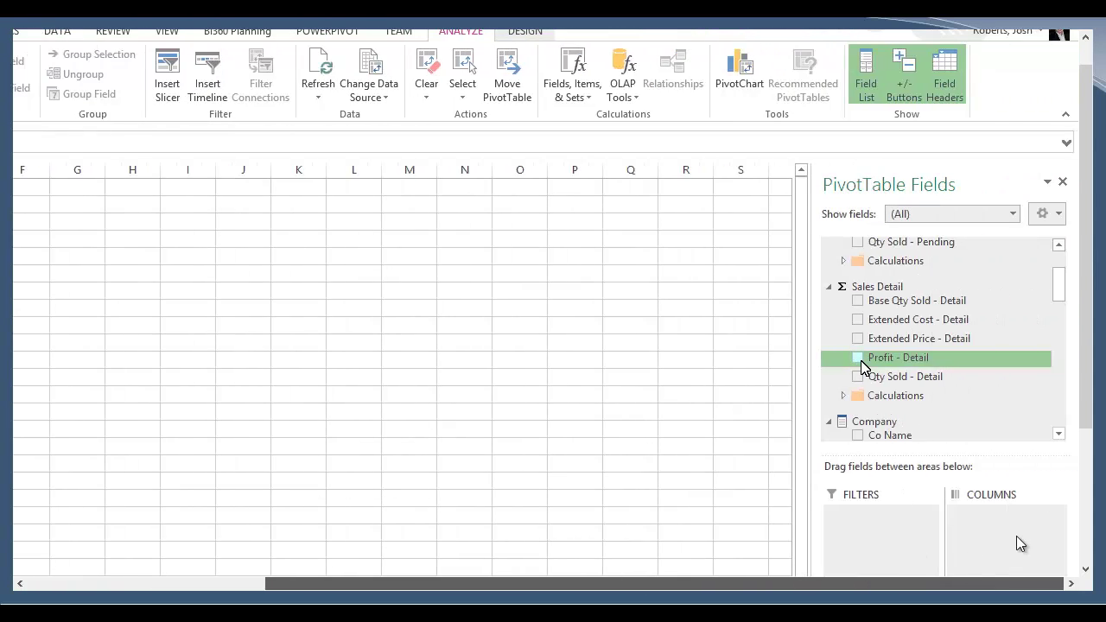
left_click(858, 358)
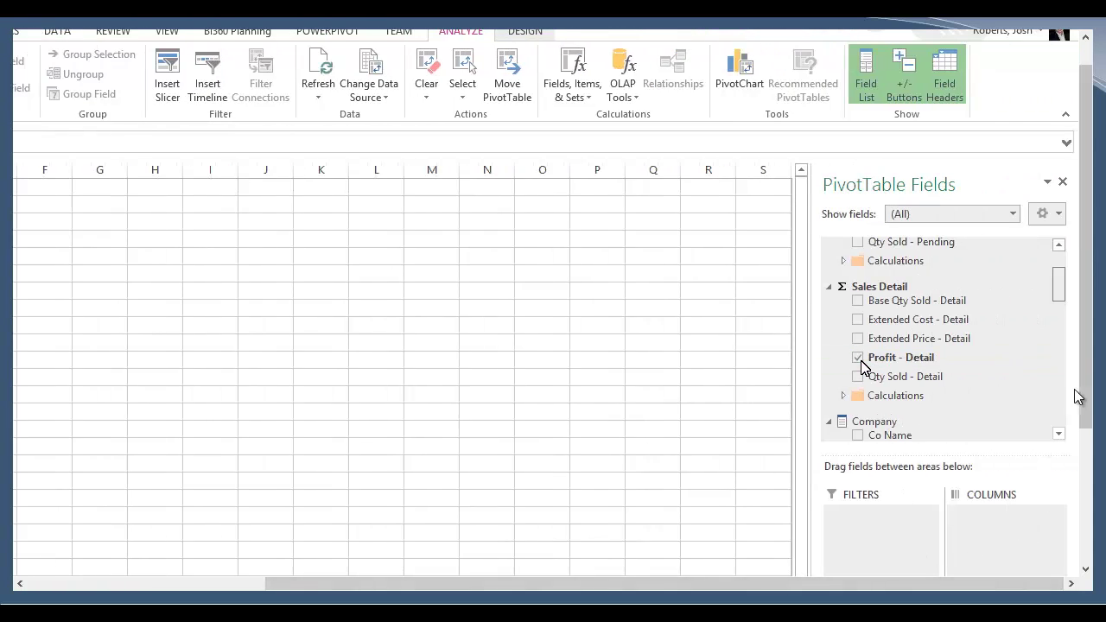
scroll(861, 366, "down", 5)
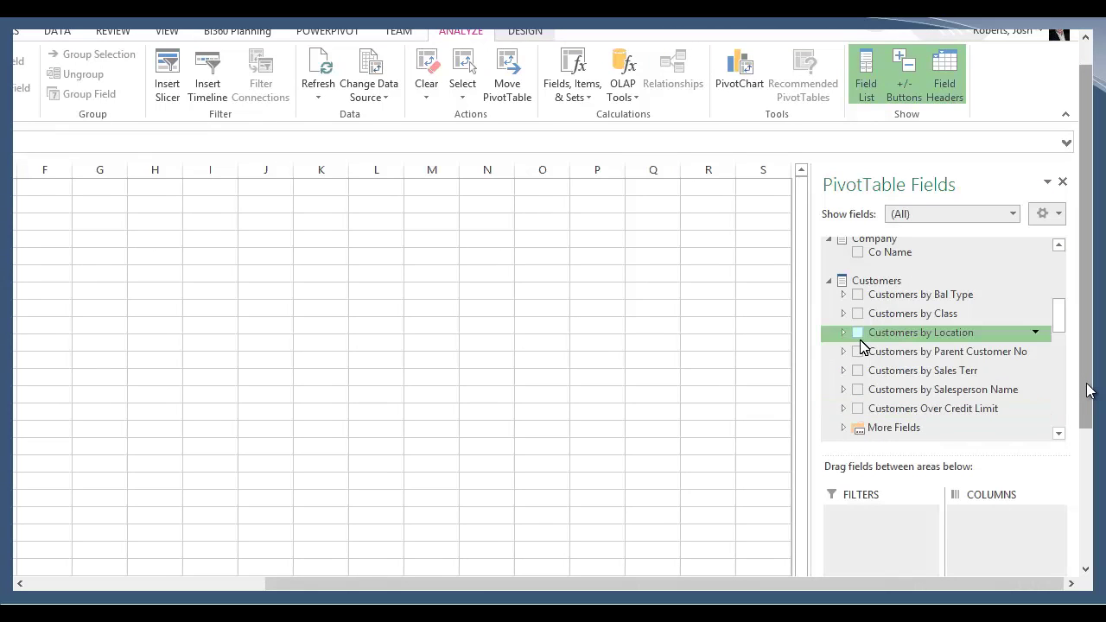
left_click(858, 334)
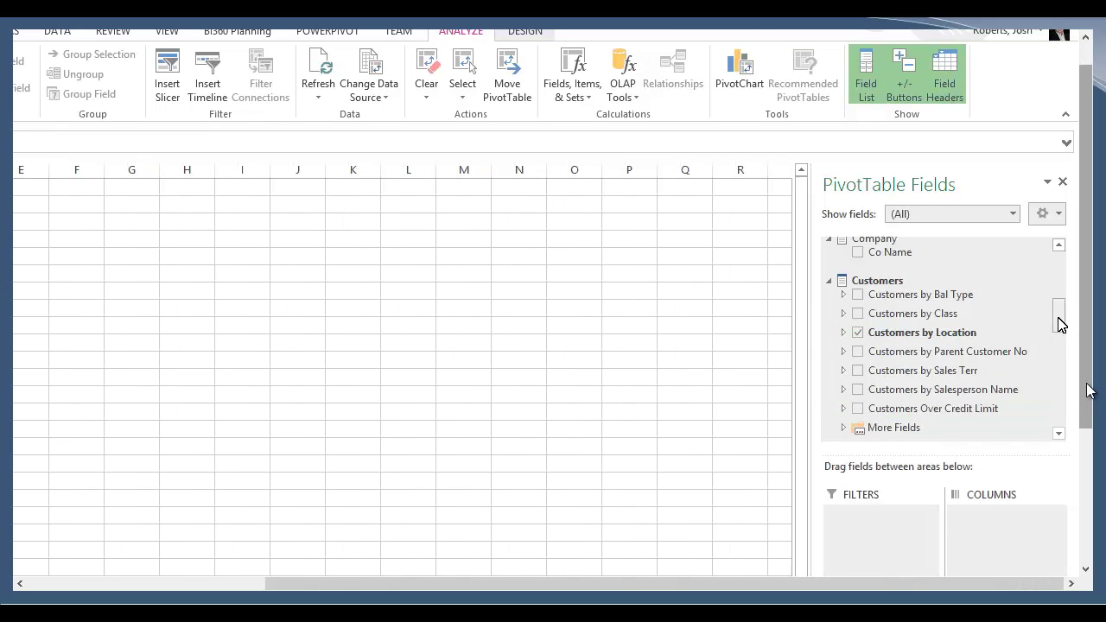
left_click_drag(1060, 324, 1061, 346)
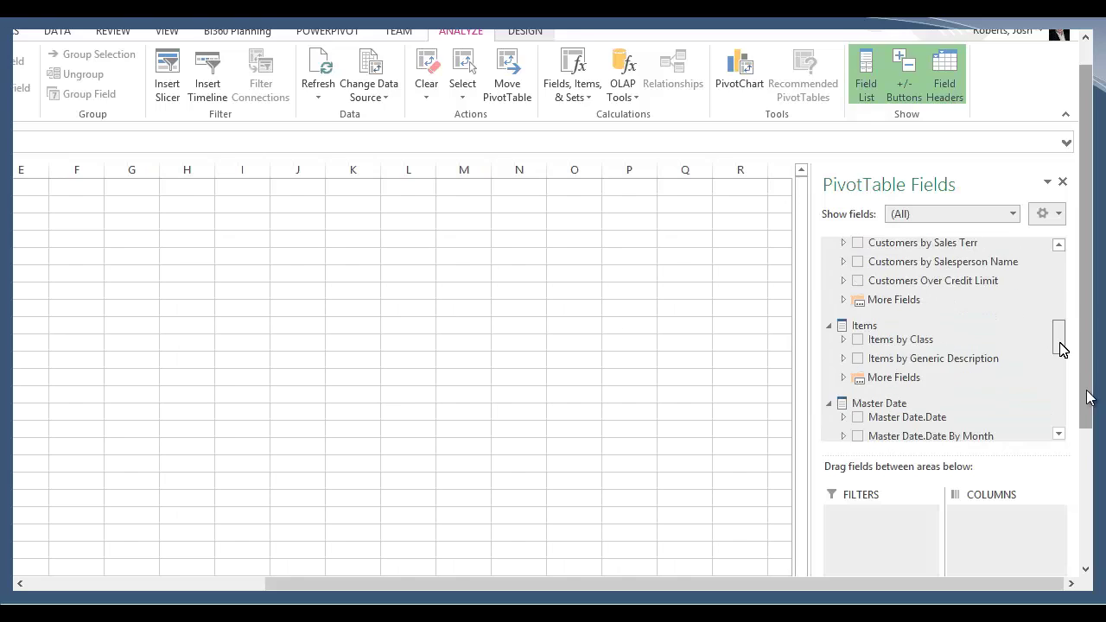
left_click_drag(1088, 389, 1089, 452)
left_click(858, 283)
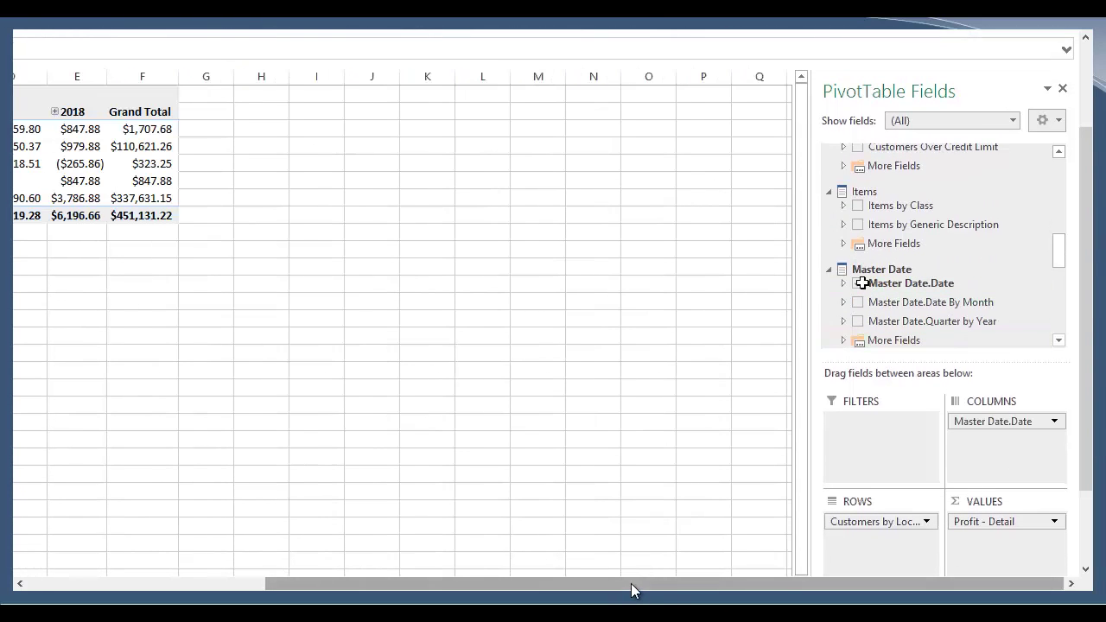
left_click_drag(631, 590, 394, 602)
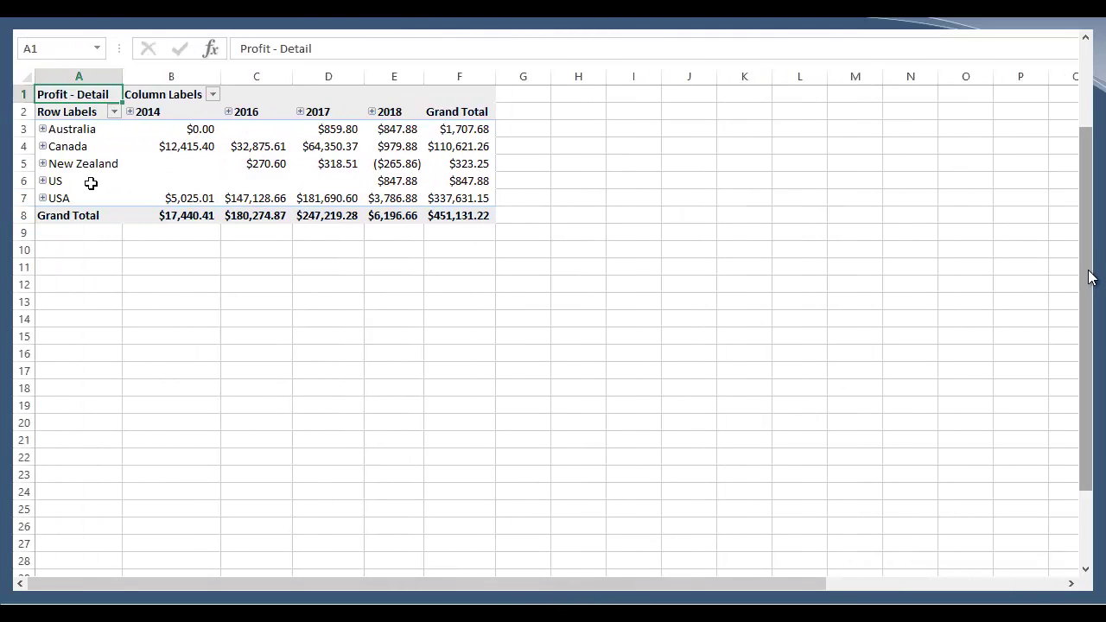
Step: Convert the profit-by-location PivotTable to cube formulas with the OLAP tools
left_click_drag(1091, 277, 1072, 210)
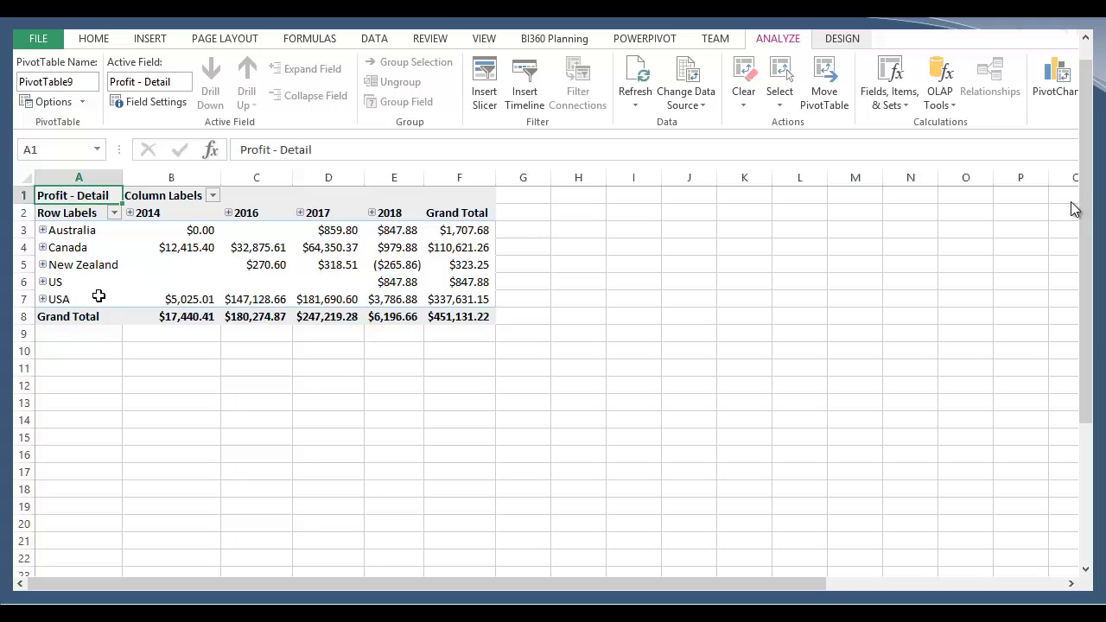
left_click(184, 269)
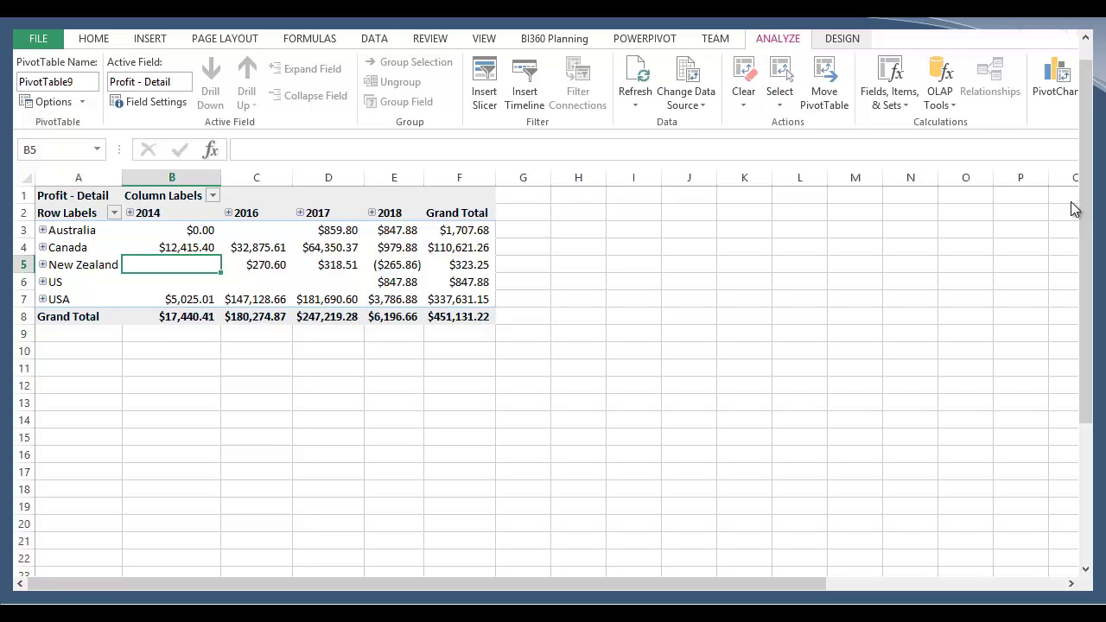
left_click(951, 108)
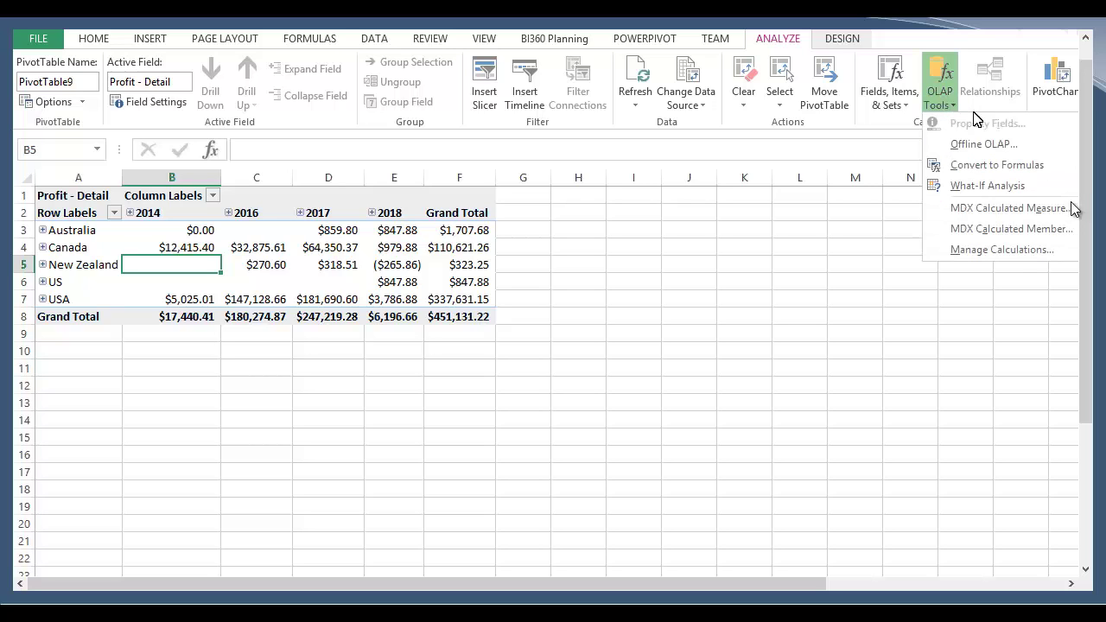
left_click(1004, 170)
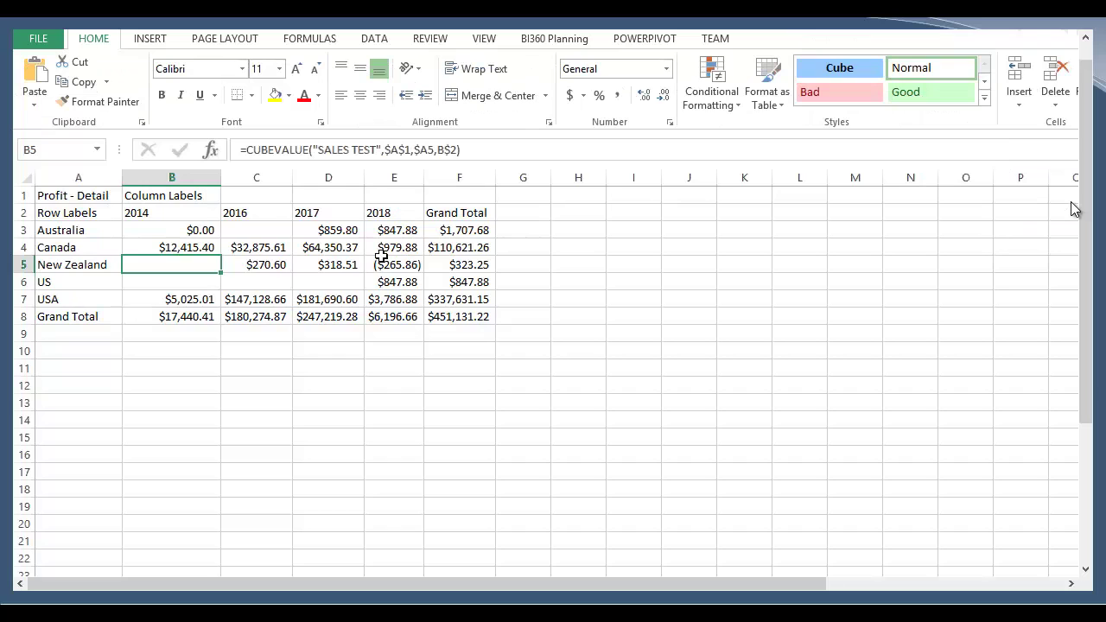
Step: Examine the CUBEVALUE formulas behind New Zealand's 2016 and 2017 profit values and the cells they reference
left_click(267, 269)
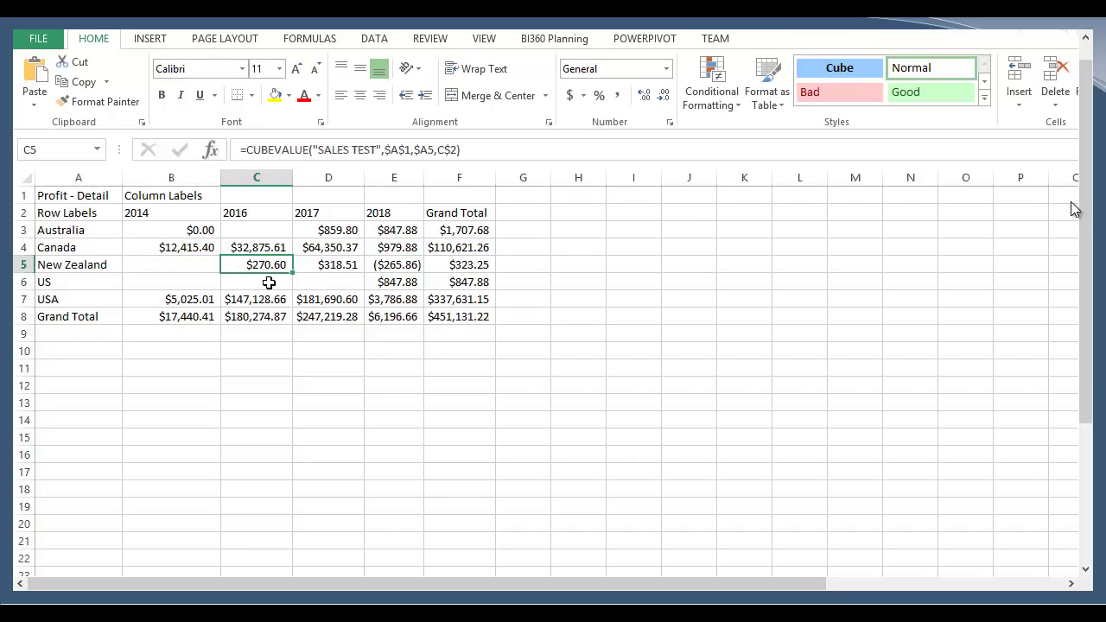
key("F2")
key("Escape")
mouse_move(199, 230)
left_mouse_down()
mouse_move(440, 289)
mouse_move(466, 318)
left_mouse_up()
left_click(310, 265)
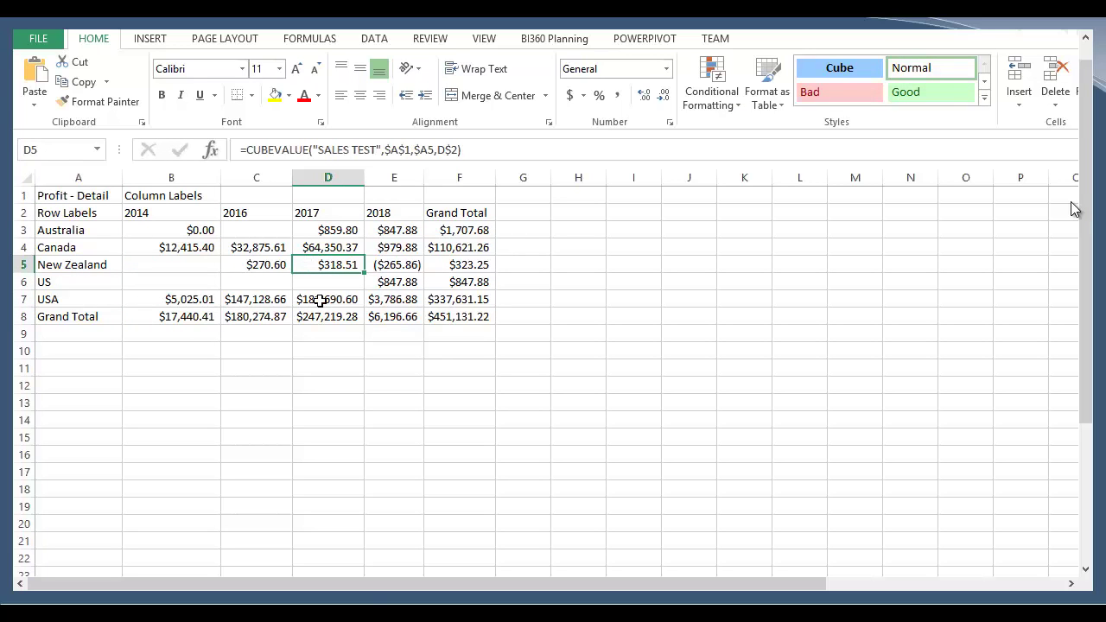
key("F2")
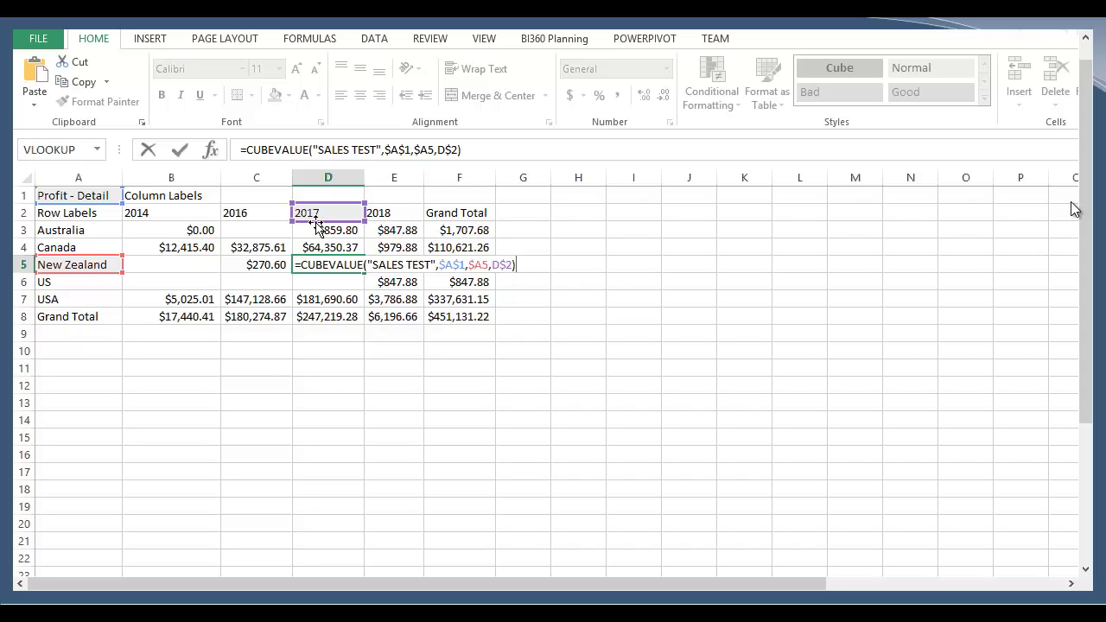
key("ctrl+Return")
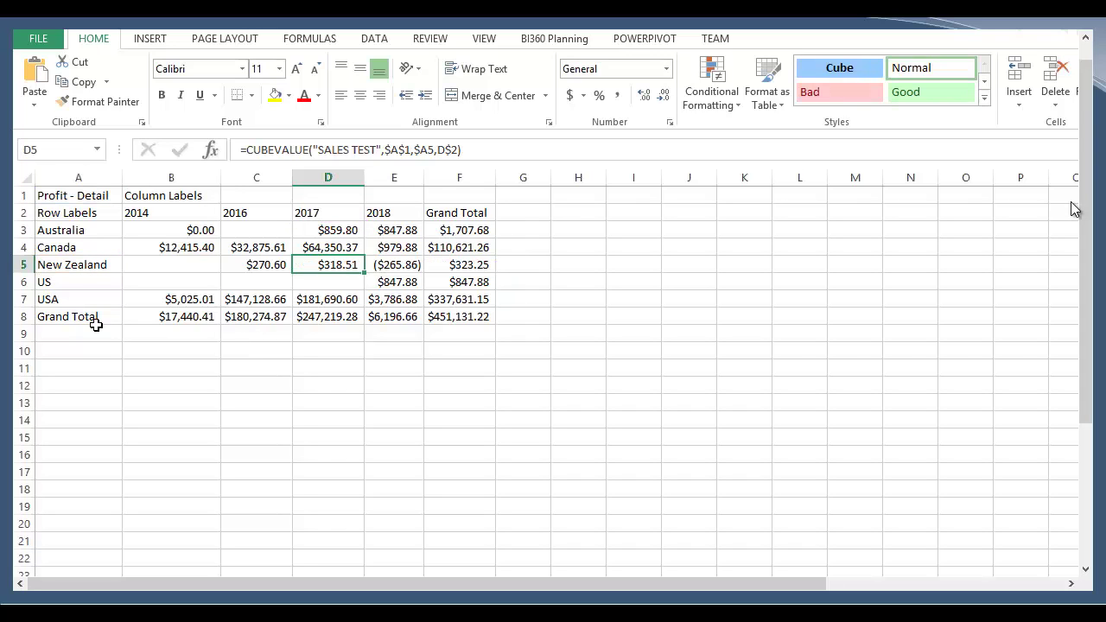
Step: Examine the CUBEMEMBER formulas behind the US row label and the 2016 column header
left_click(93, 277)
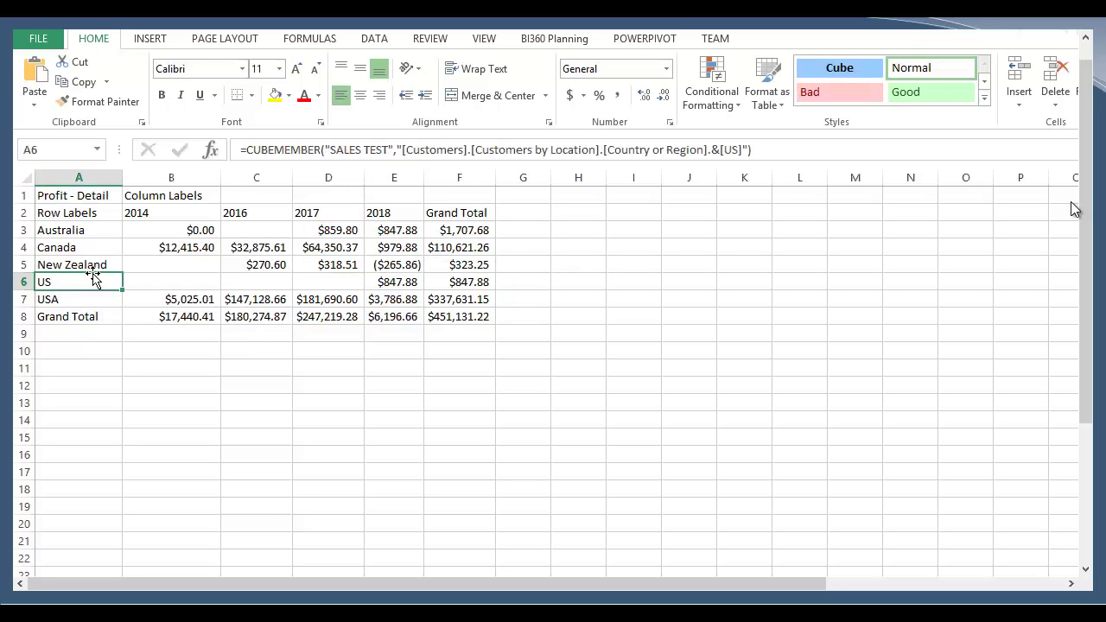
double_click(93, 276)
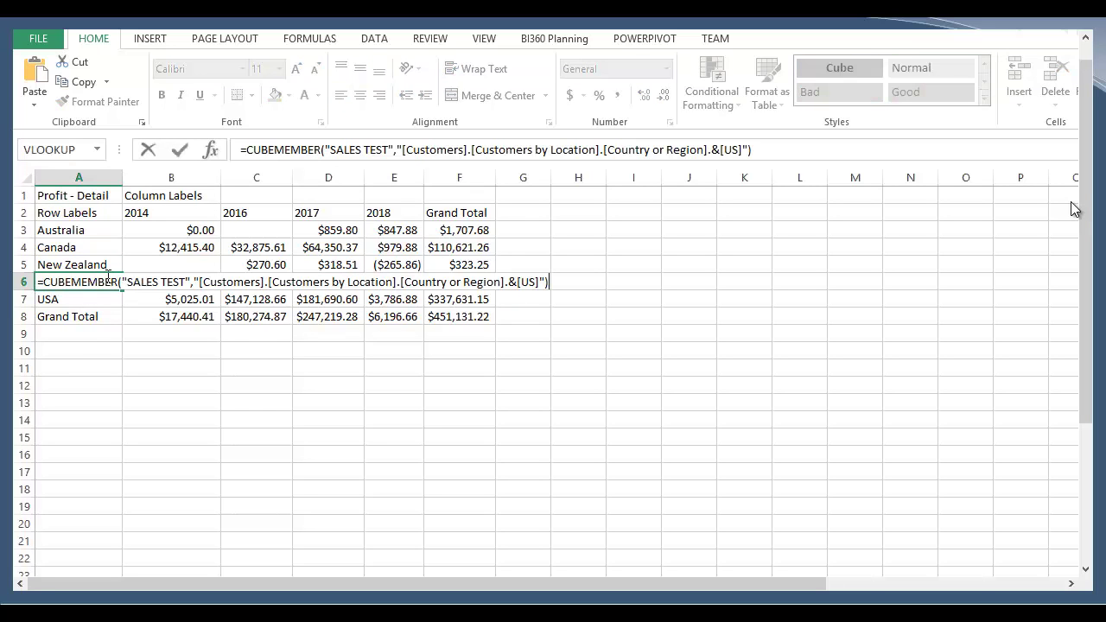
left_click(116, 275)
left_click(245, 220)
double_click(259, 214)
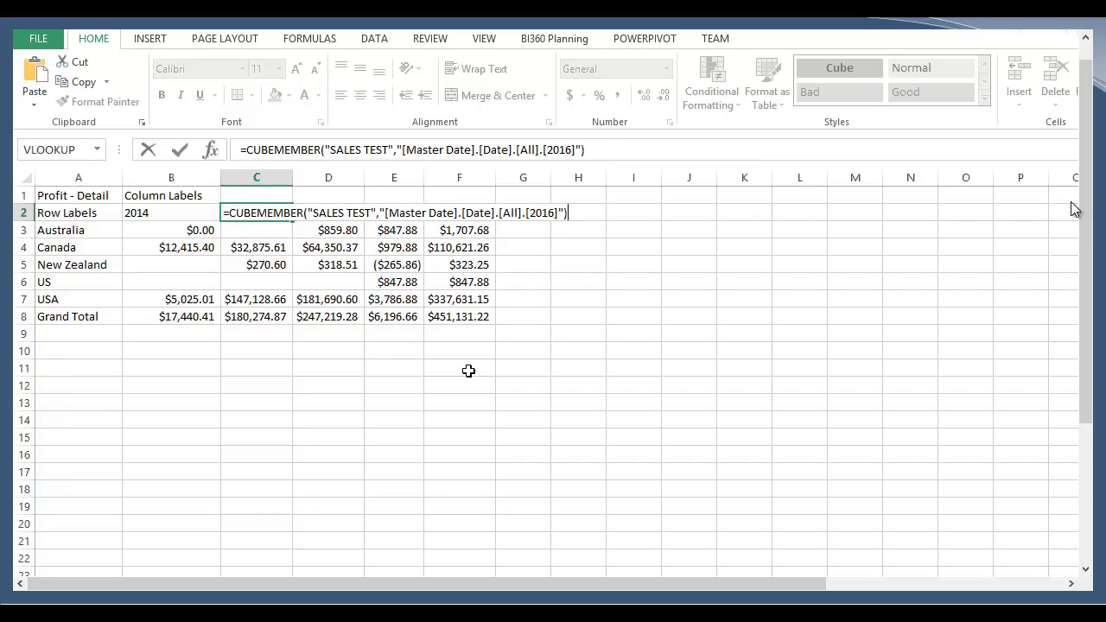
key("Escape")
left_click(370, 281)
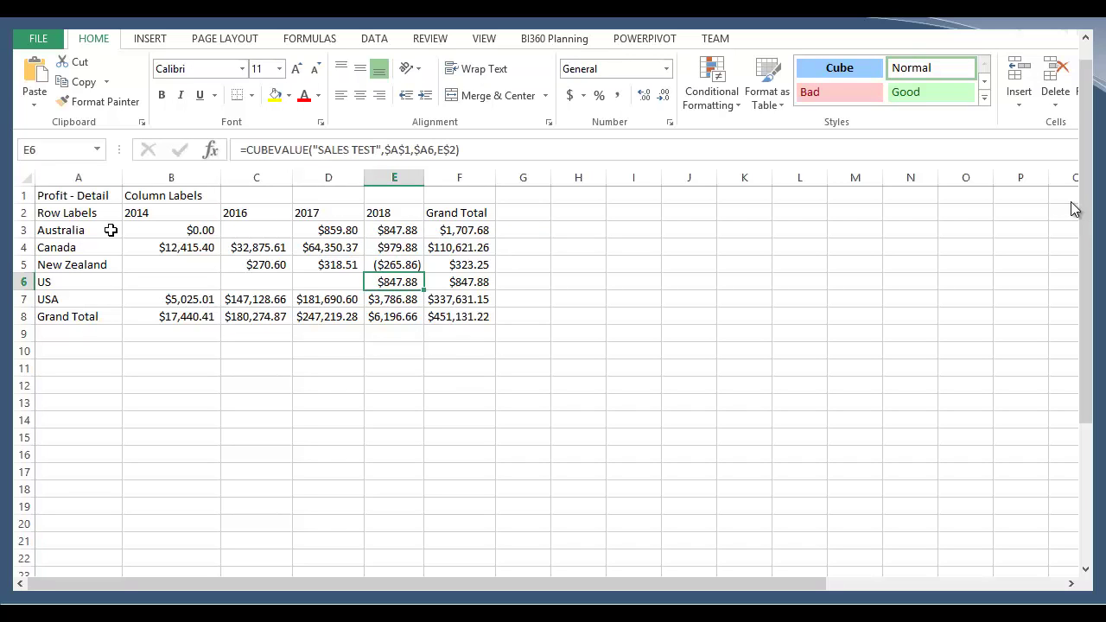
Step: Make the year and Grand Total column headers in B2:F2 bold and increase their font by two sizes
left_click_drag(199, 213, 383, 216)
key("shift+Right")
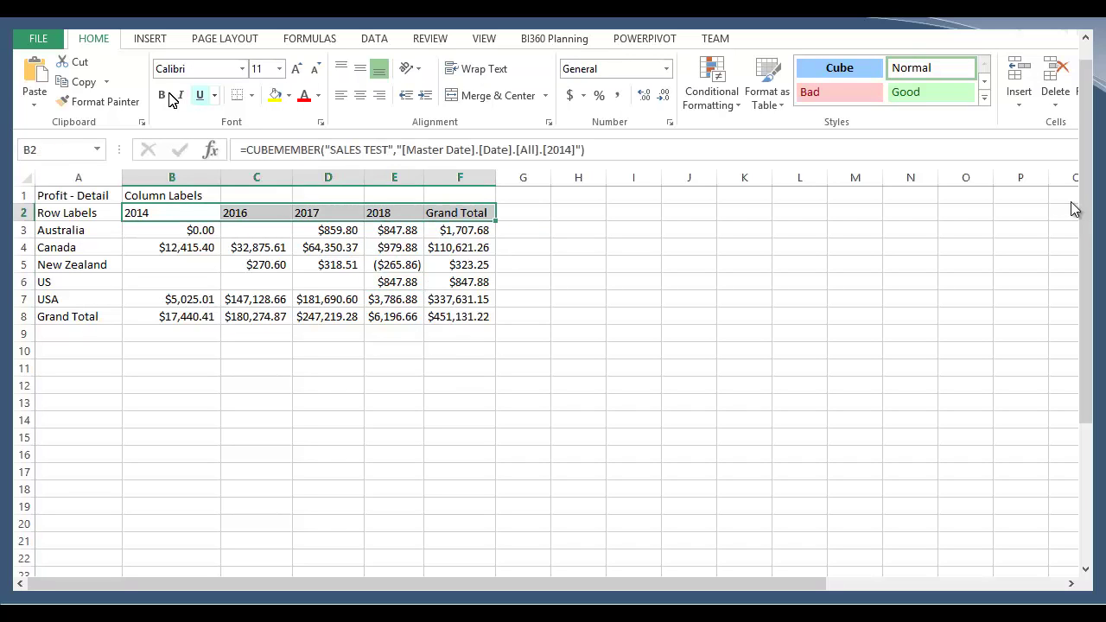
left_click(162, 95)
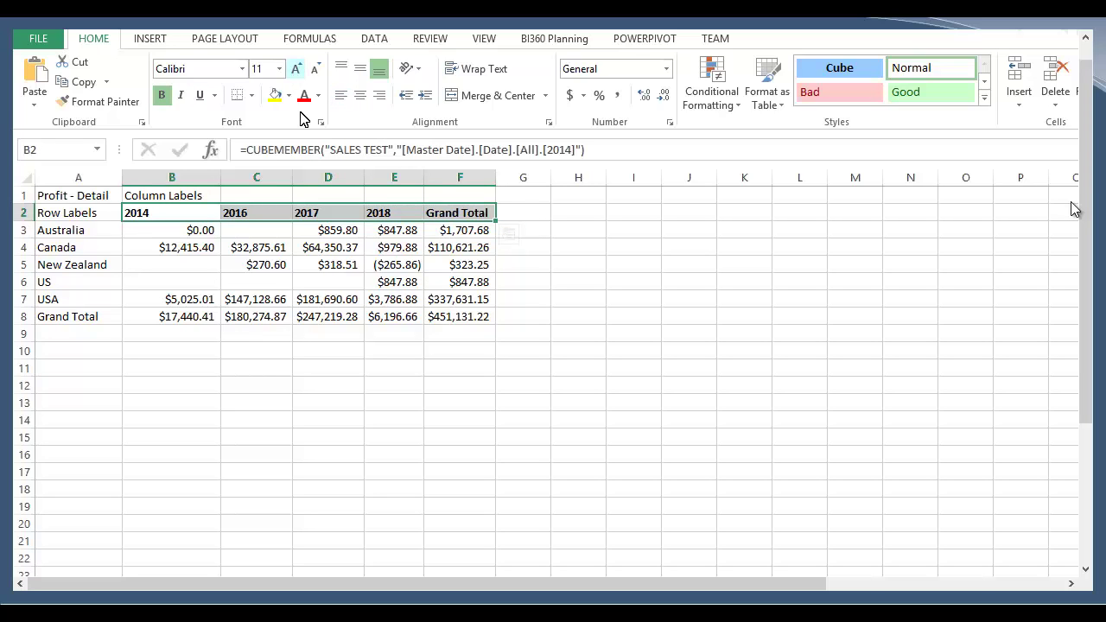
left_click(296, 68)
left_click(296, 68)
left_click(302, 250)
Step: Make the row labels from Australia to Grand Total bold and increase their font by one size
left_click_drag(94, 238, 82, 326)
left_click(162, 95)
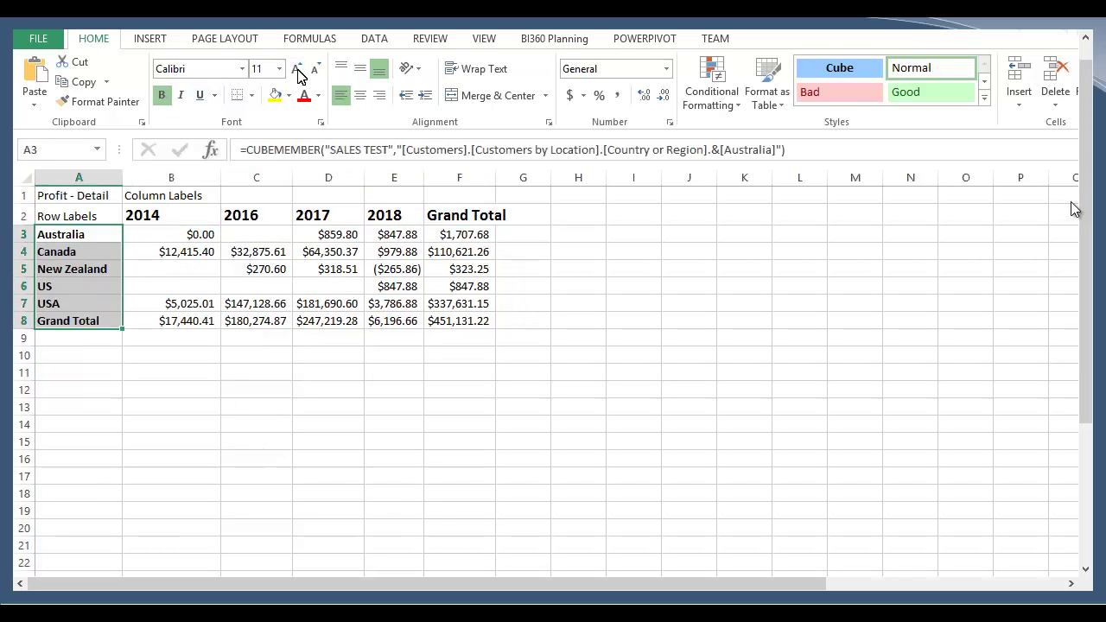
left_click(296, 69)
left_click(185, 268)
Step: Underline the USA row's profit values in B7:F7, above the Grand Total row
left_click_drag(177, 309, 450, 305)
left_click(200, 96)
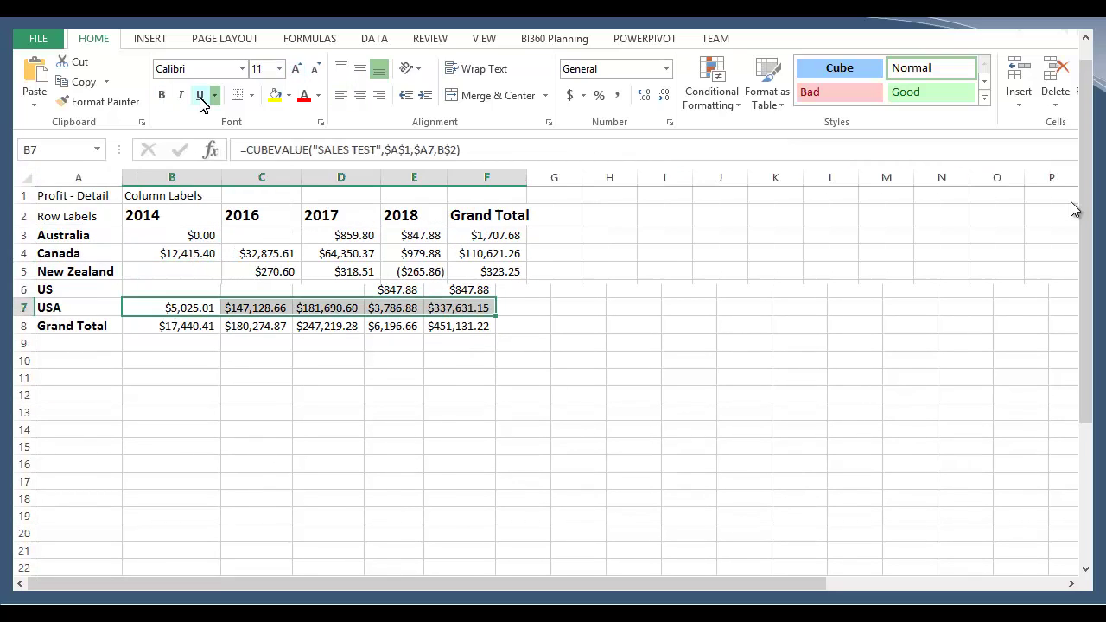
left_click(342, 239)
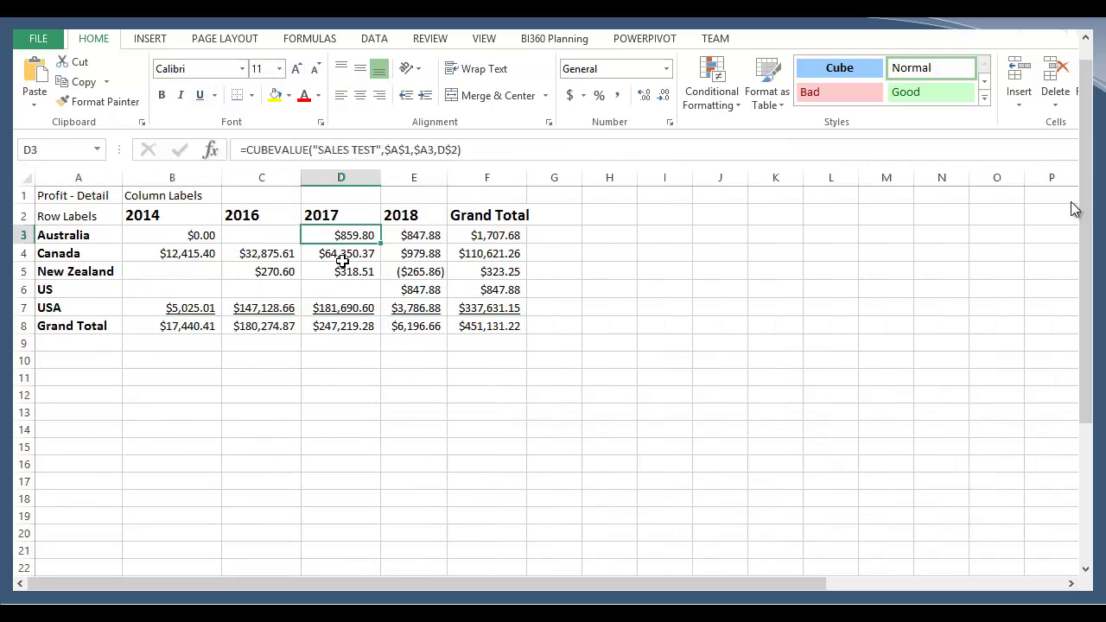
Step: Autofit the width of all columns on the worksheet
left_click(29, 176)
double_click(122, 177)
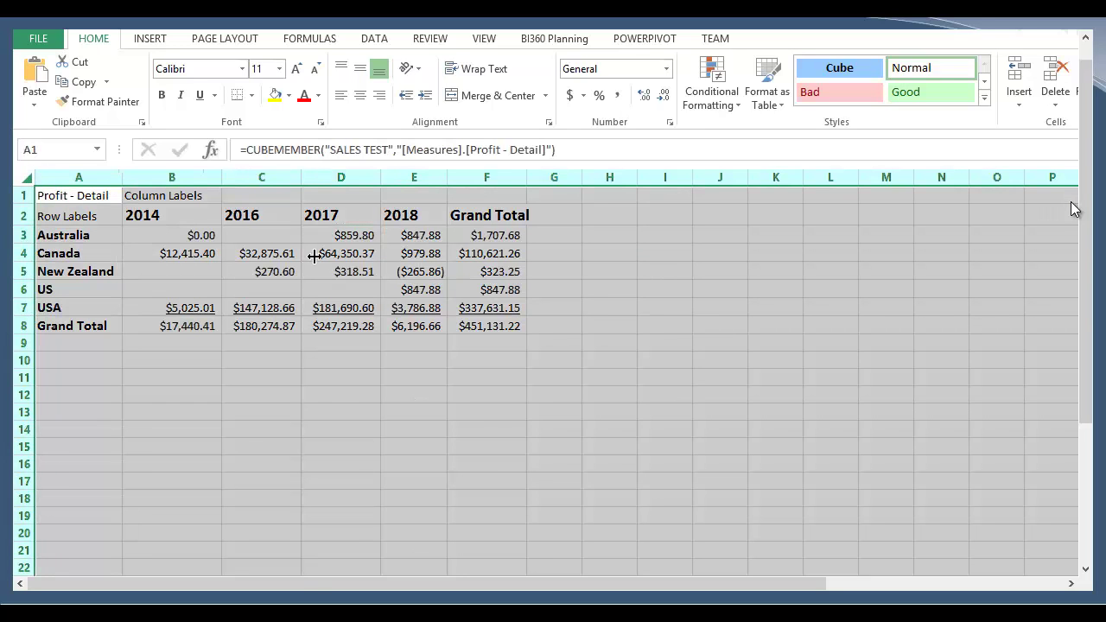
left_click(400, 291)
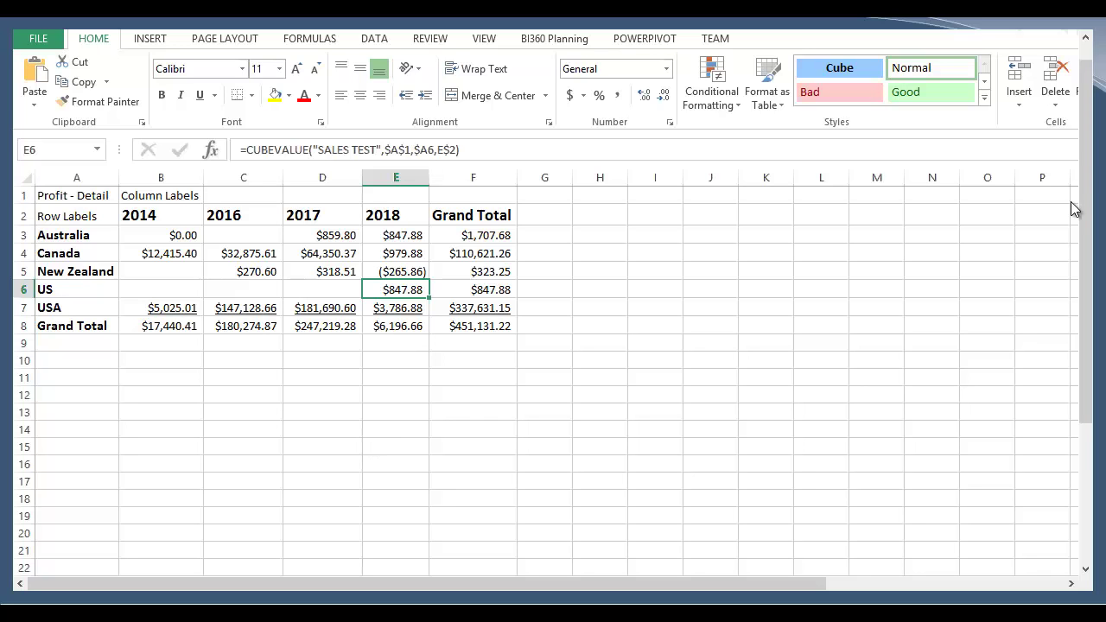
Step: Insert a Master Date.Year slicer for the Item PivotTable on the Slicers sheet and place it below that table
key("ctrl+Page_Down")
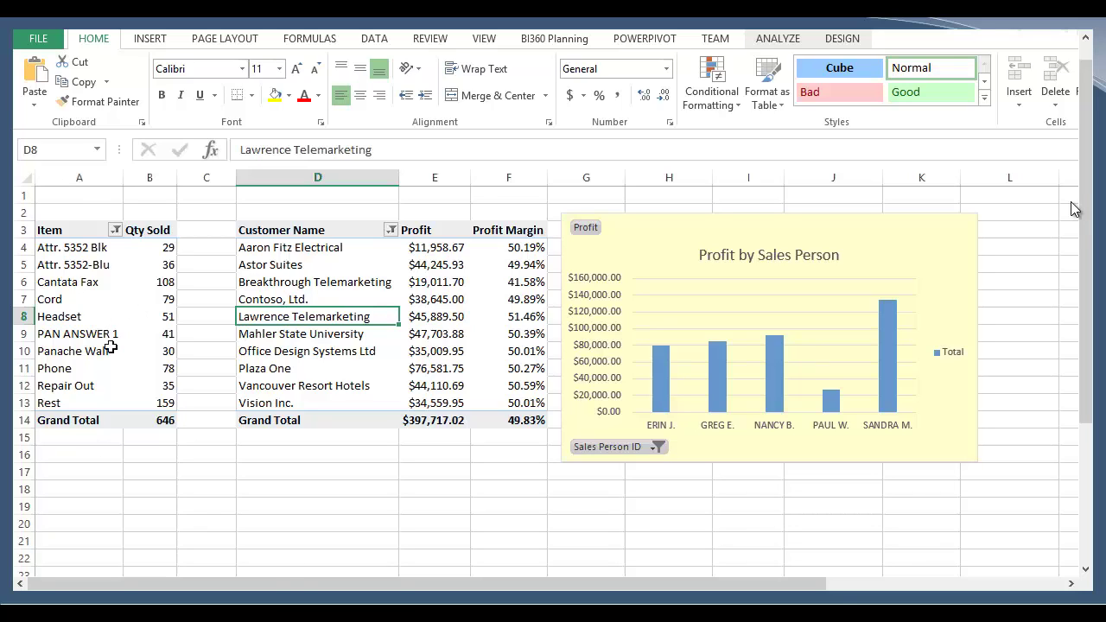
key("Home")
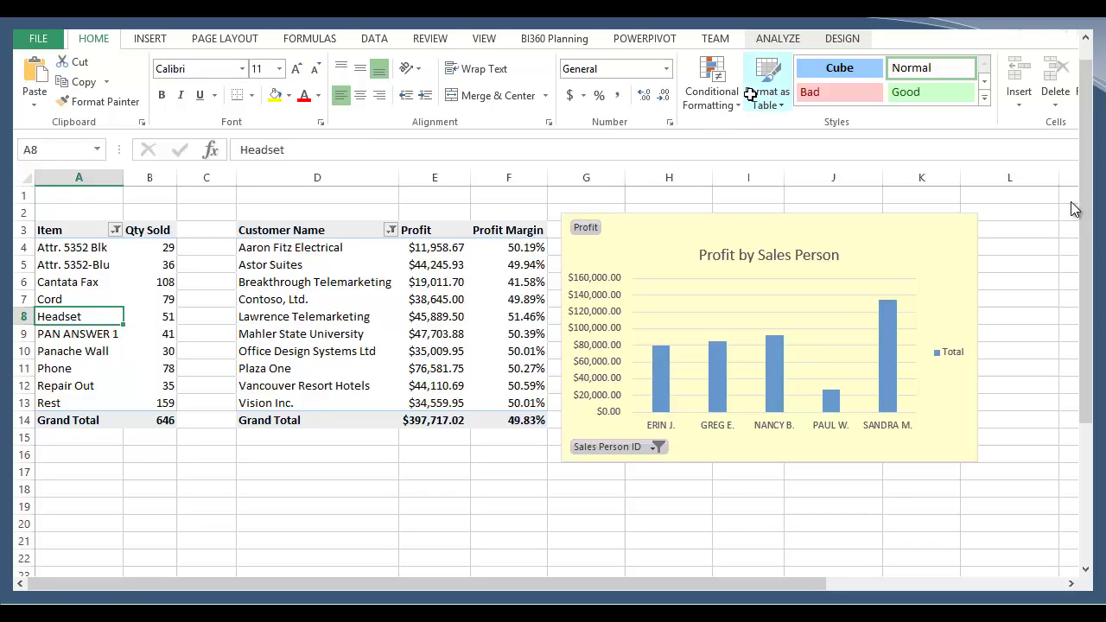
left_click(775, 40)
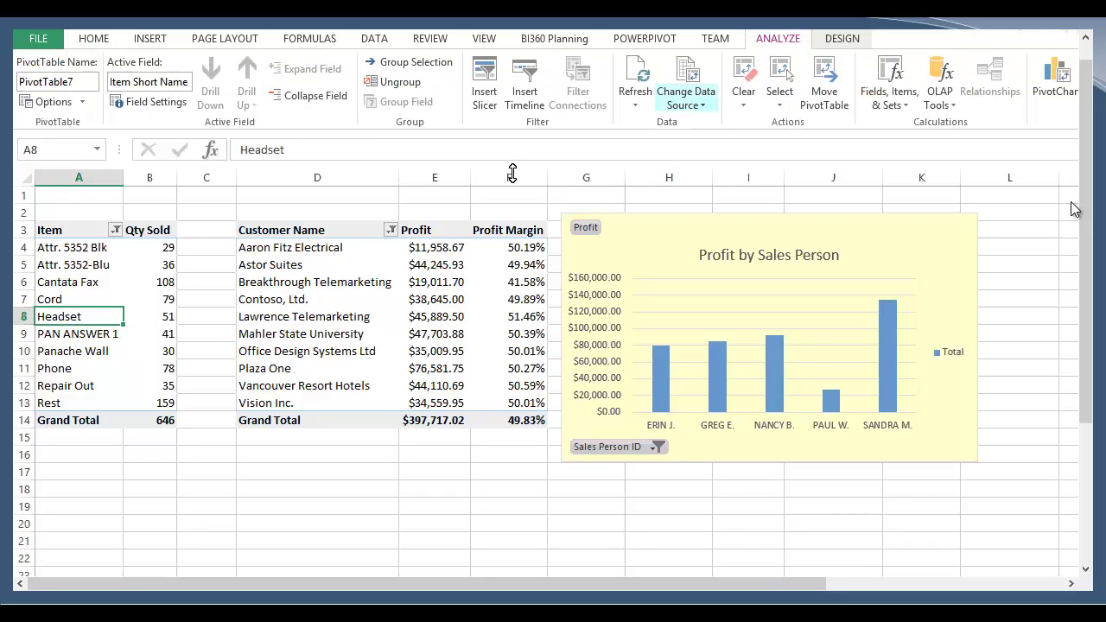
left_click(483, 96)
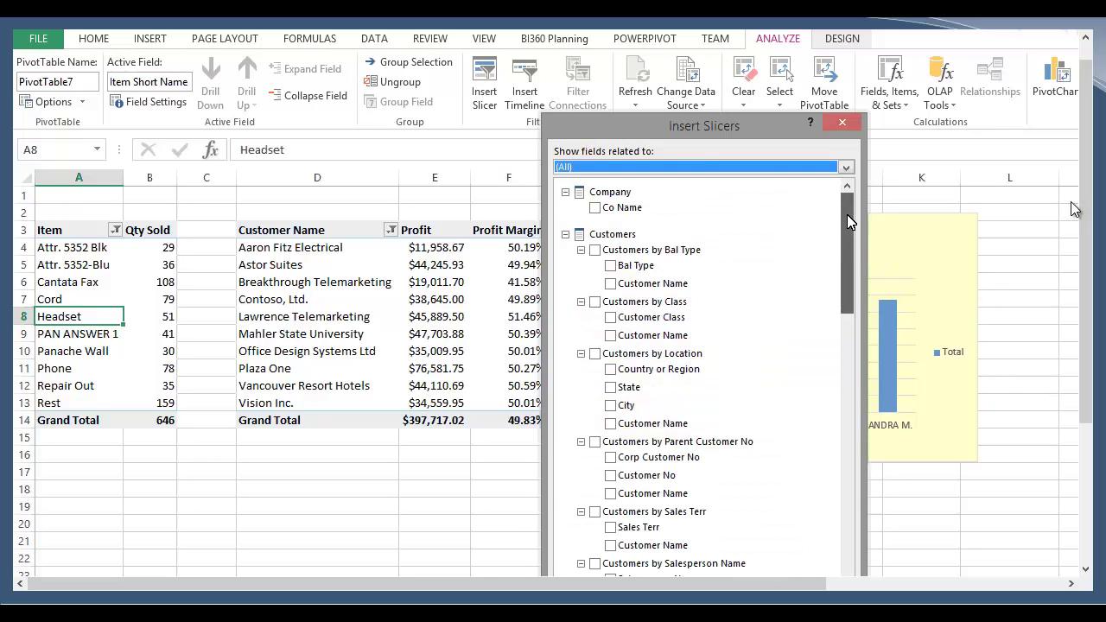
left_click_drag(847, 215, 843, 396)
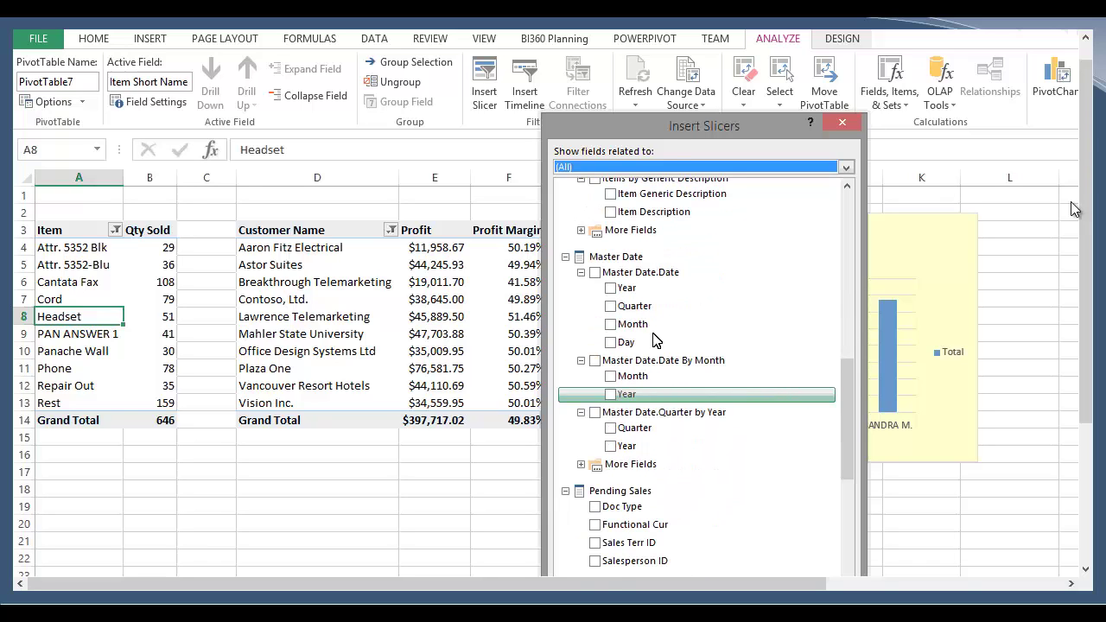
left_click(582, 465)
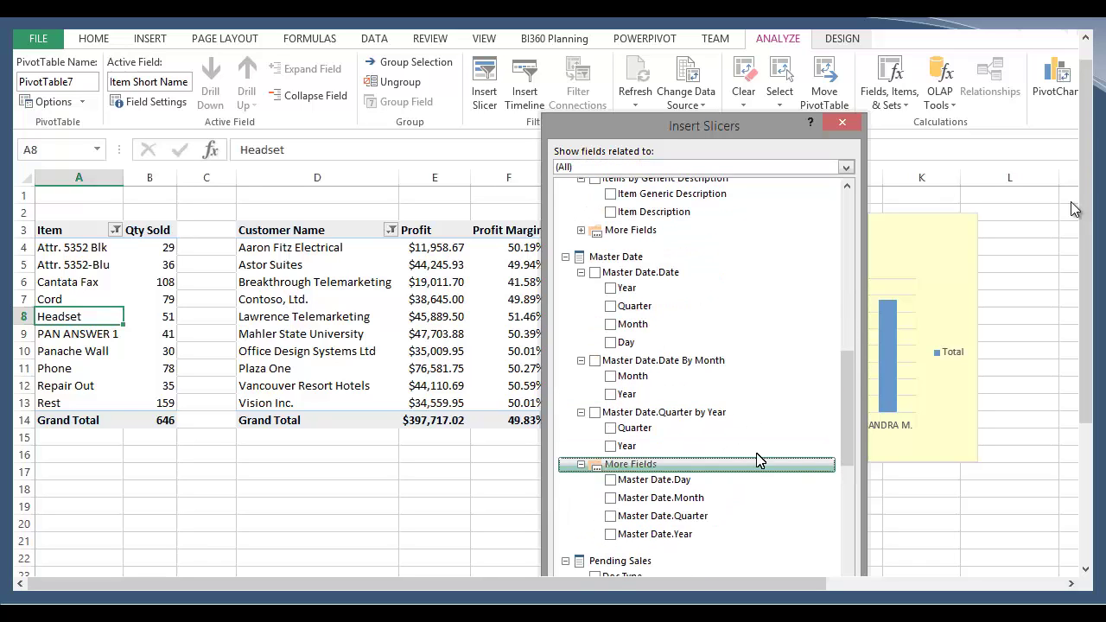
scroll(852, 370, "down", 1)
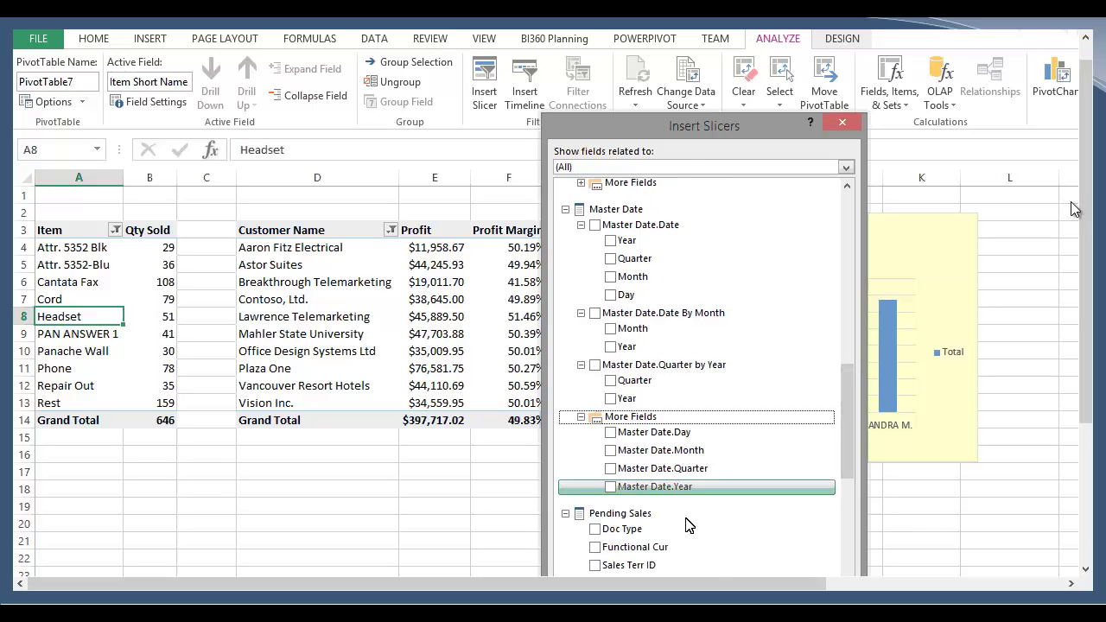
left_click(611, 486)
key("Return")
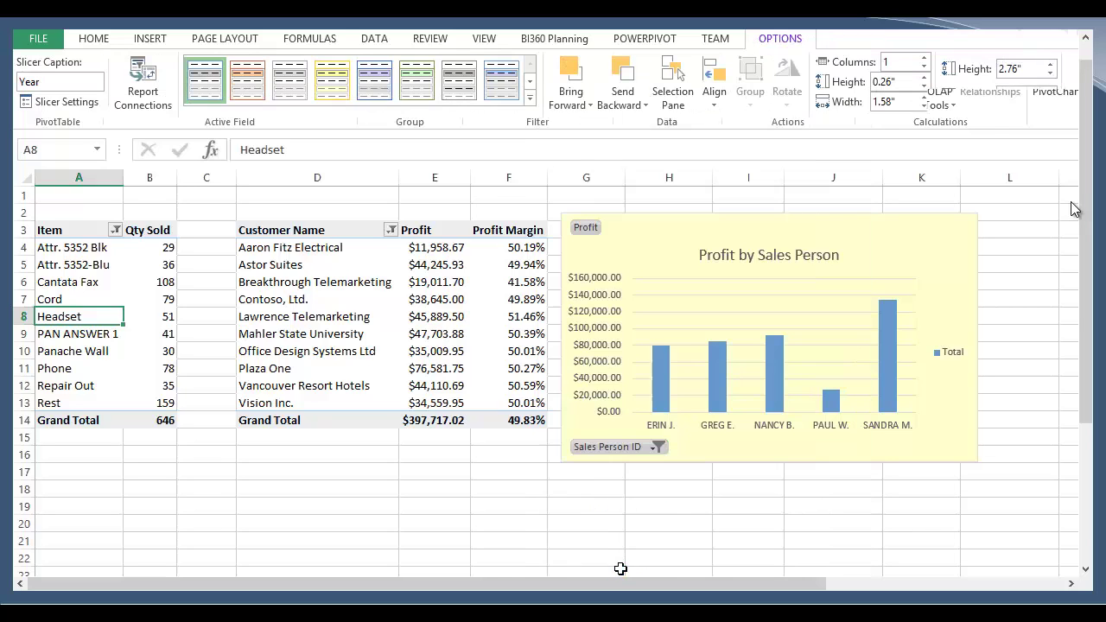
left_click_drag(564, 370, 98, 488)
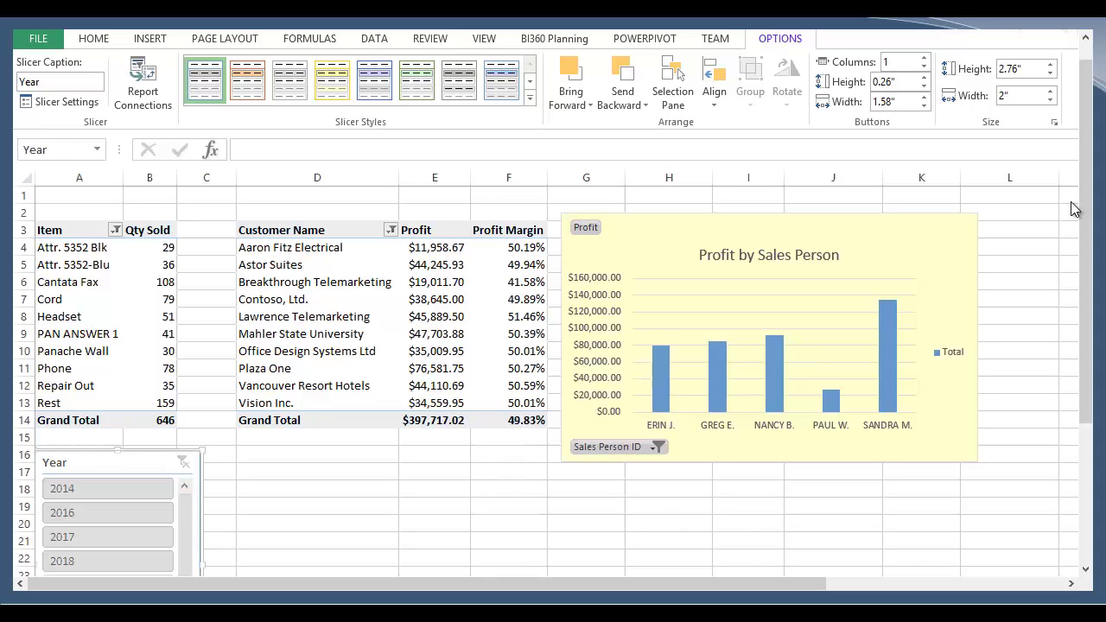
Step: Filter the Item PivotTable by 2014, 2016, 2017 and 2018 in turn with the Year slicer, ending on 2014
left_click(104, 491)
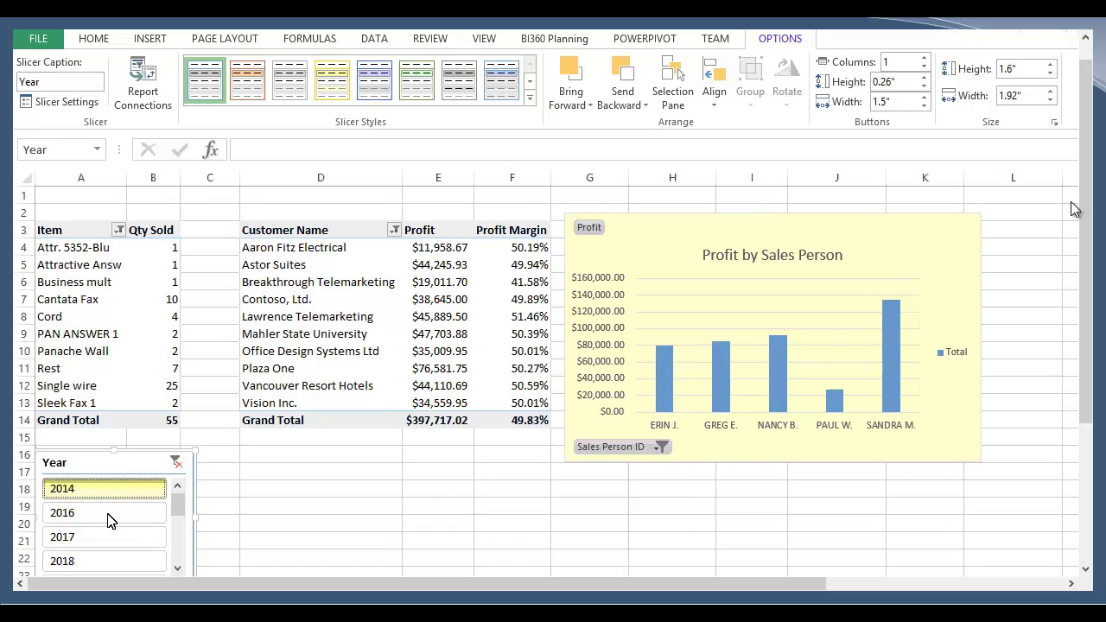
left_click(107, 513)
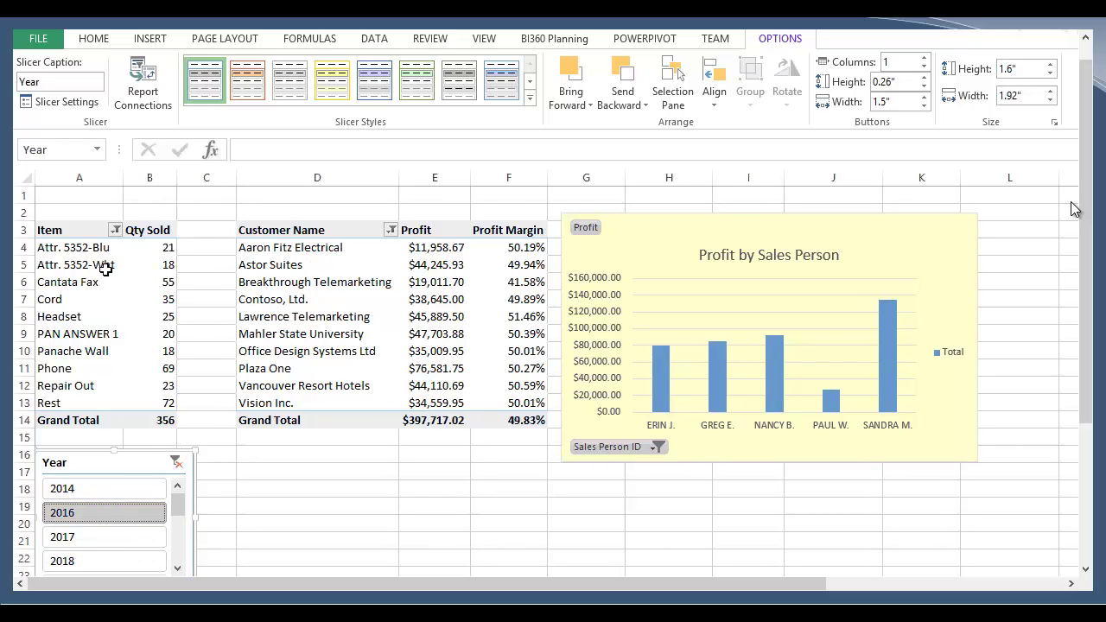
left_click(95, 540)
left_click(90, 563)
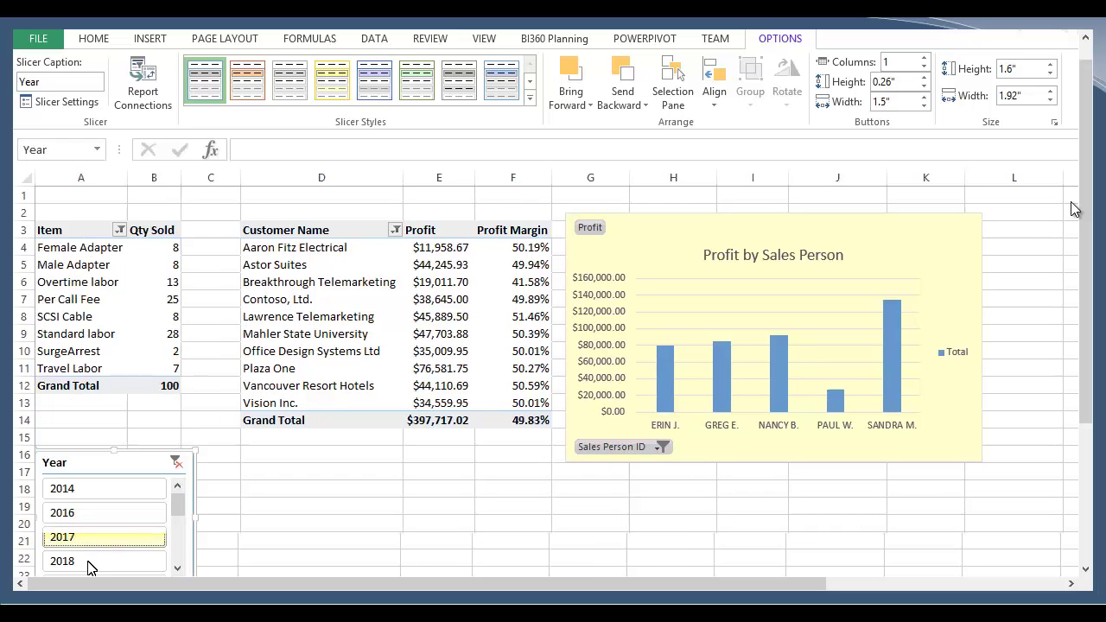
left_click(98, 490)
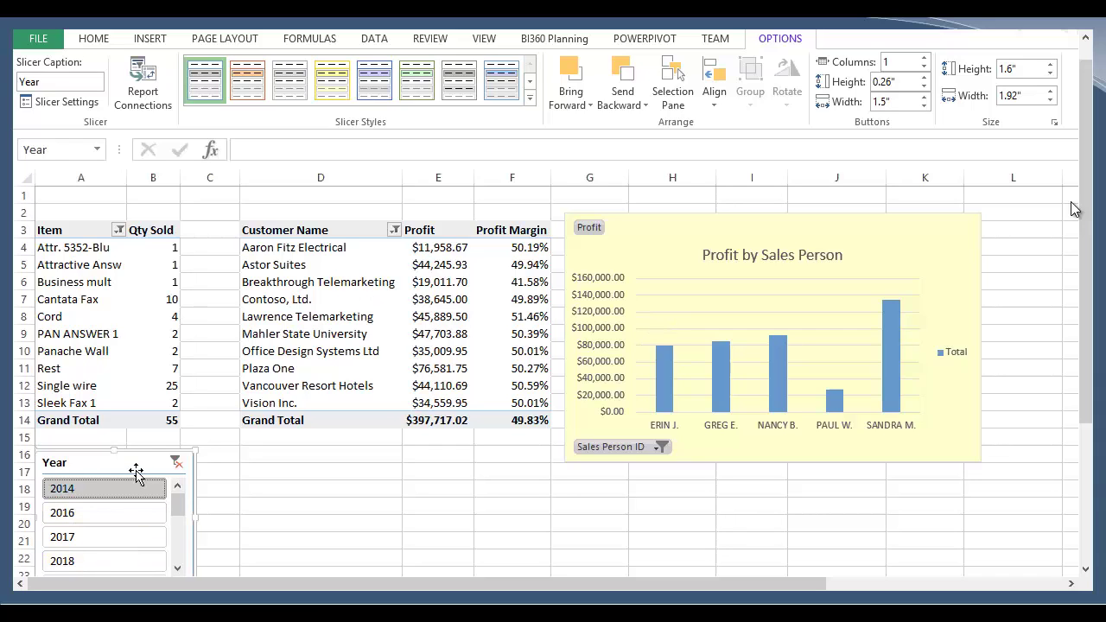
Step: Move the Year slicer slightly right and connect it to PivotTable11 and PivotTable8 as well
left_click_drag(153, 461, 172, 459)
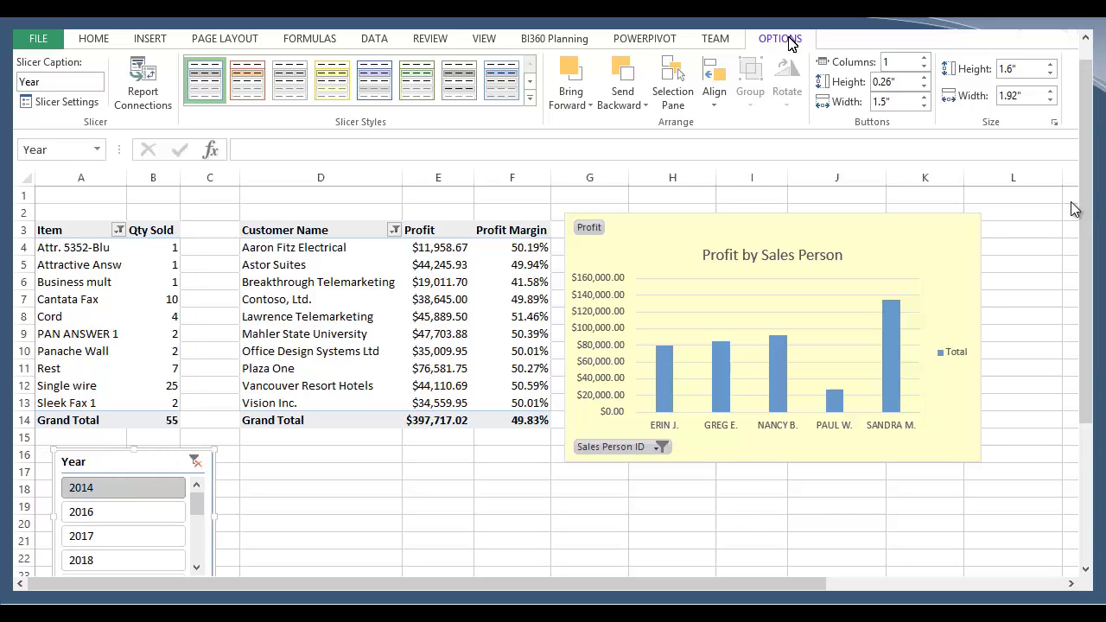
left_click(144, 105)
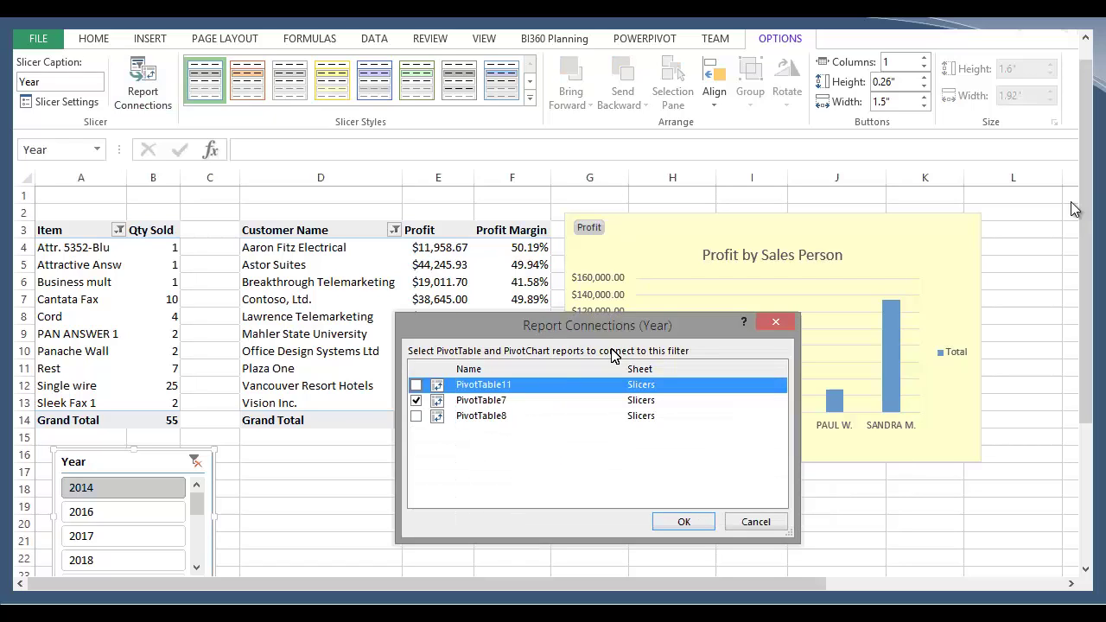
left_click(417, 385)
left_click(416, 418)
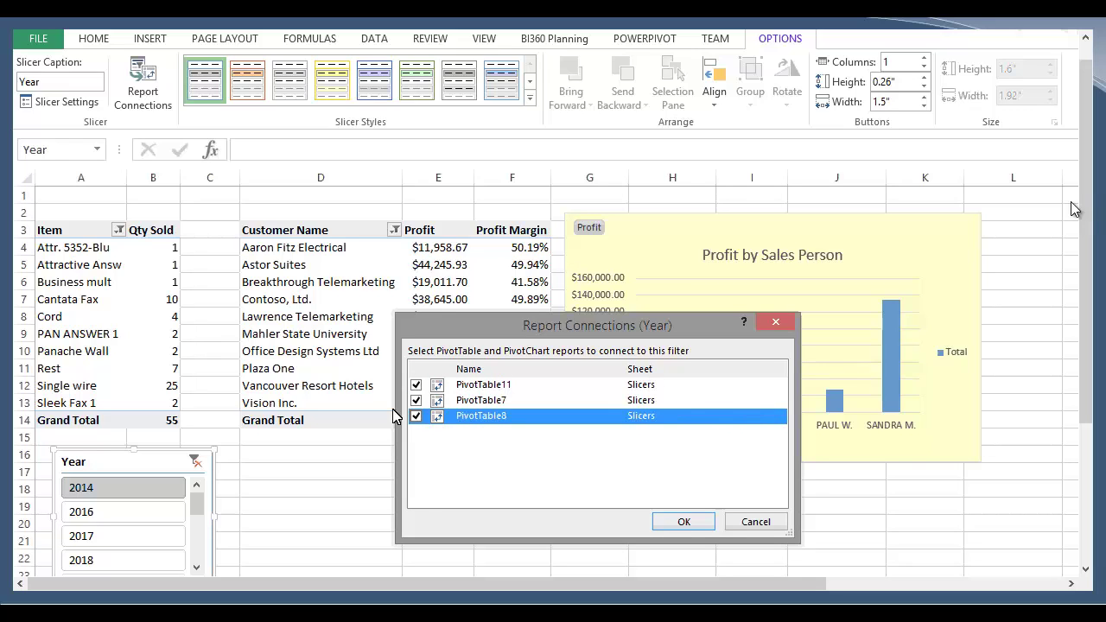
left_click(683, 524)
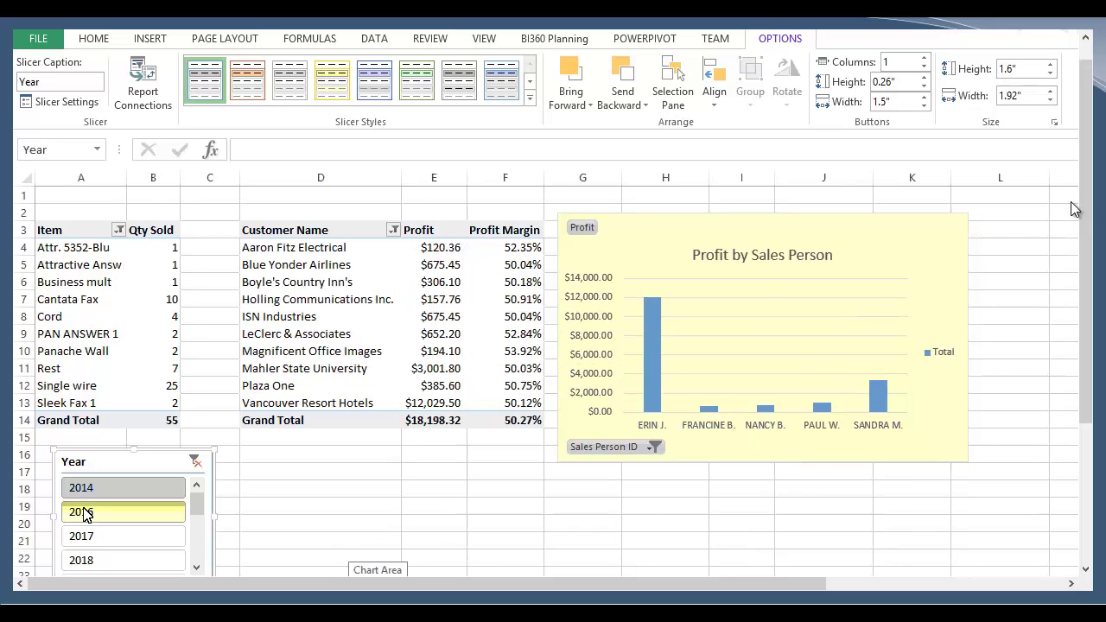
Step: Filter the connected tables and chart by 2016, 2017 and 2018 in turn, ending on 2014
left_click(84, 512)
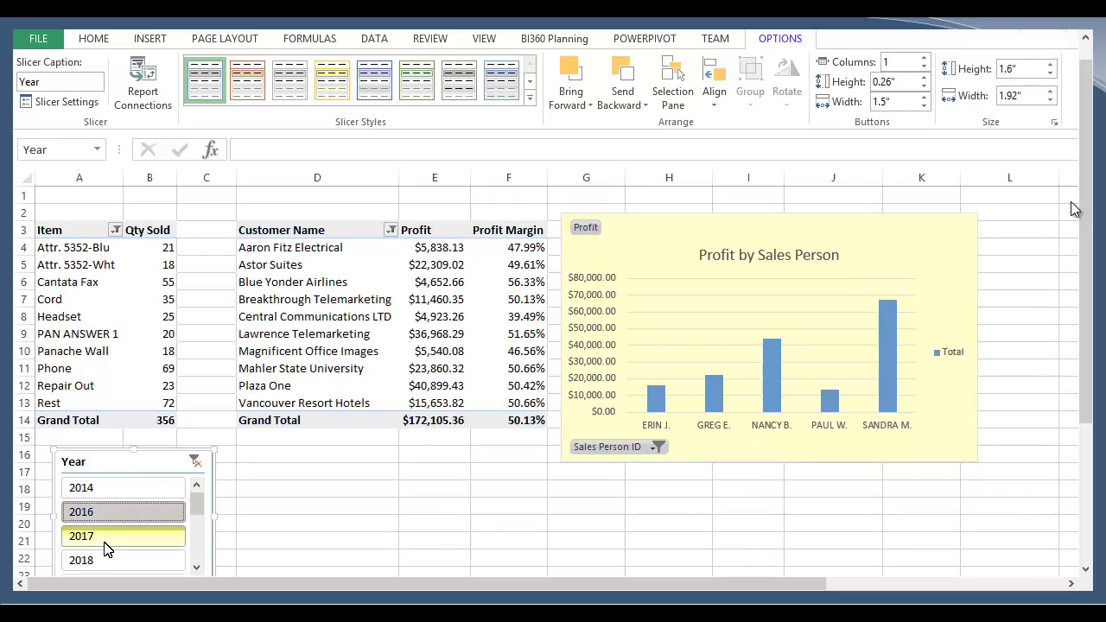
left_click(104, 544)
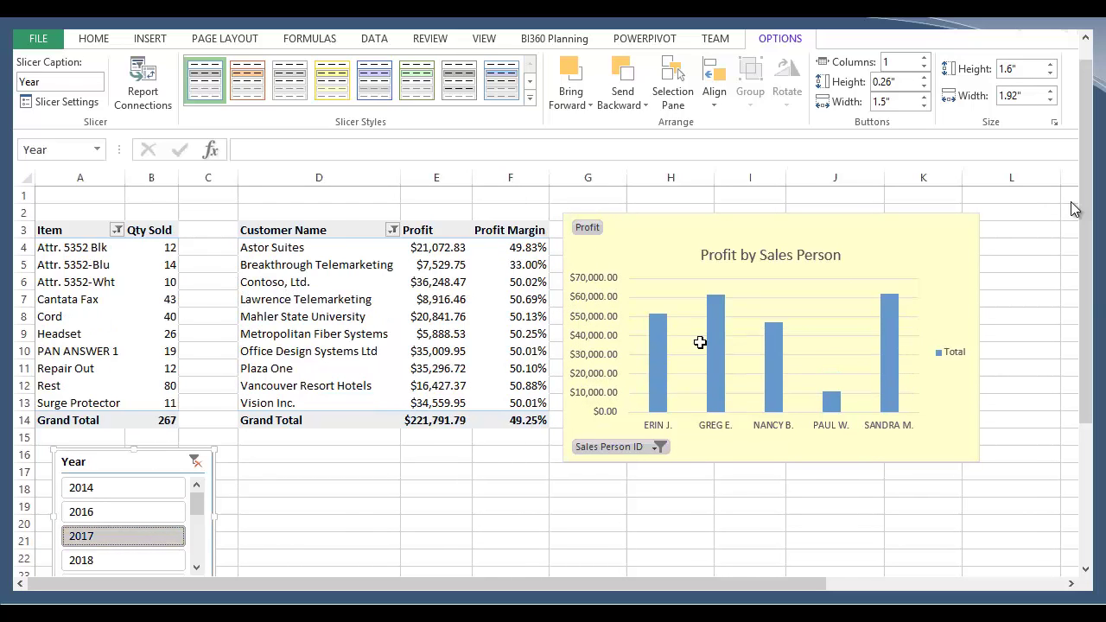
left_click(110, 562)
left_click(125, 491)
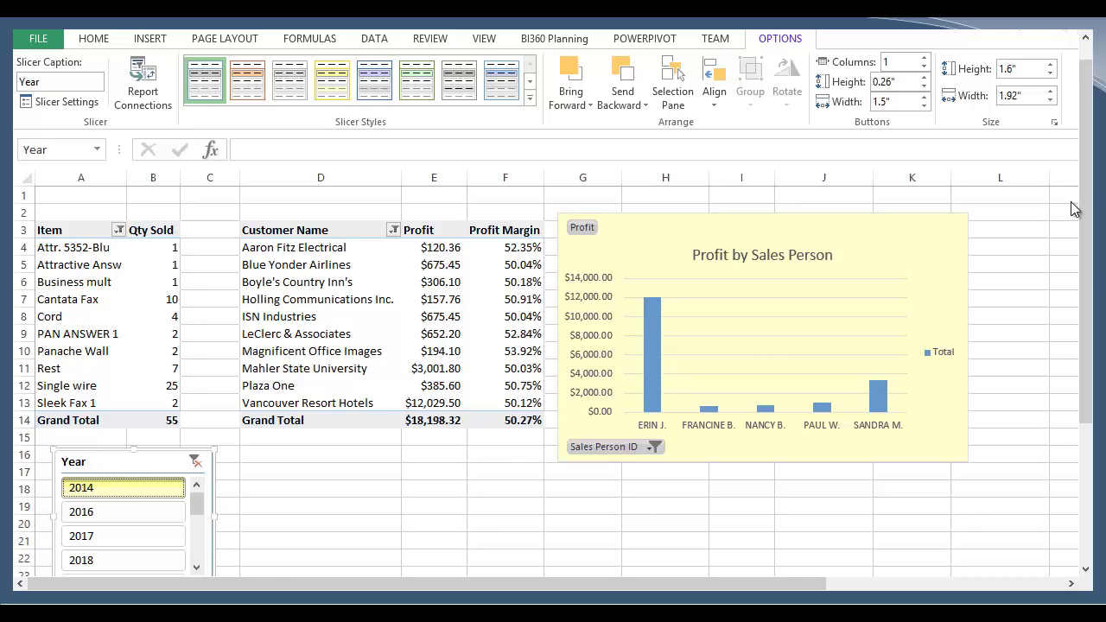
left_click(121, 499)
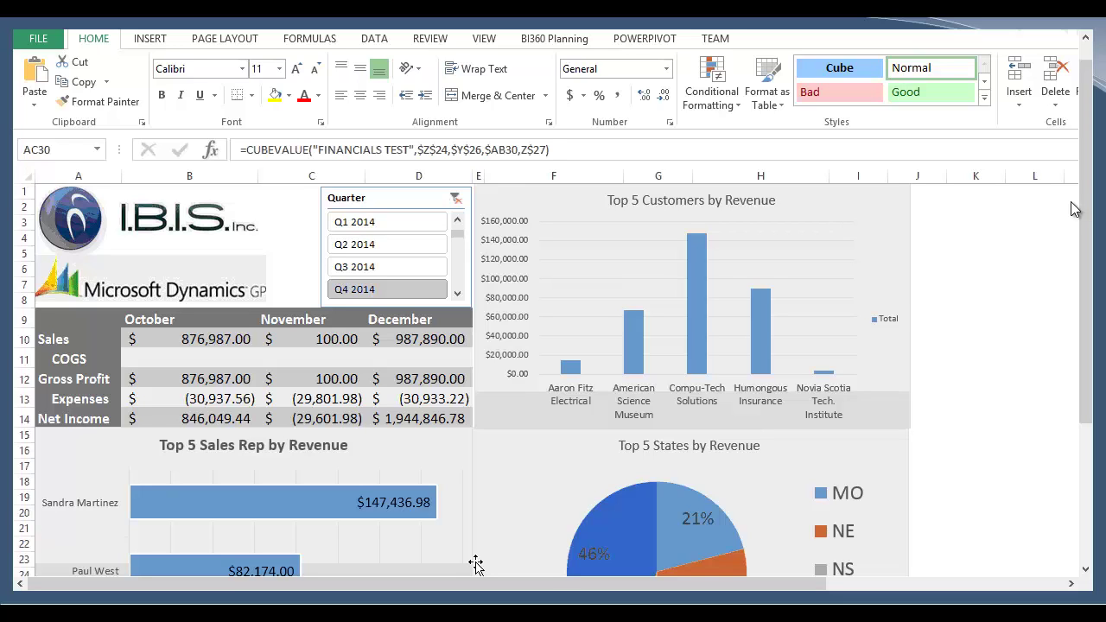
Step: Filter the revenue dashboard to Q1 2014 with the Quarter slicer and select the January Sales cell
right_click(1090, 247)
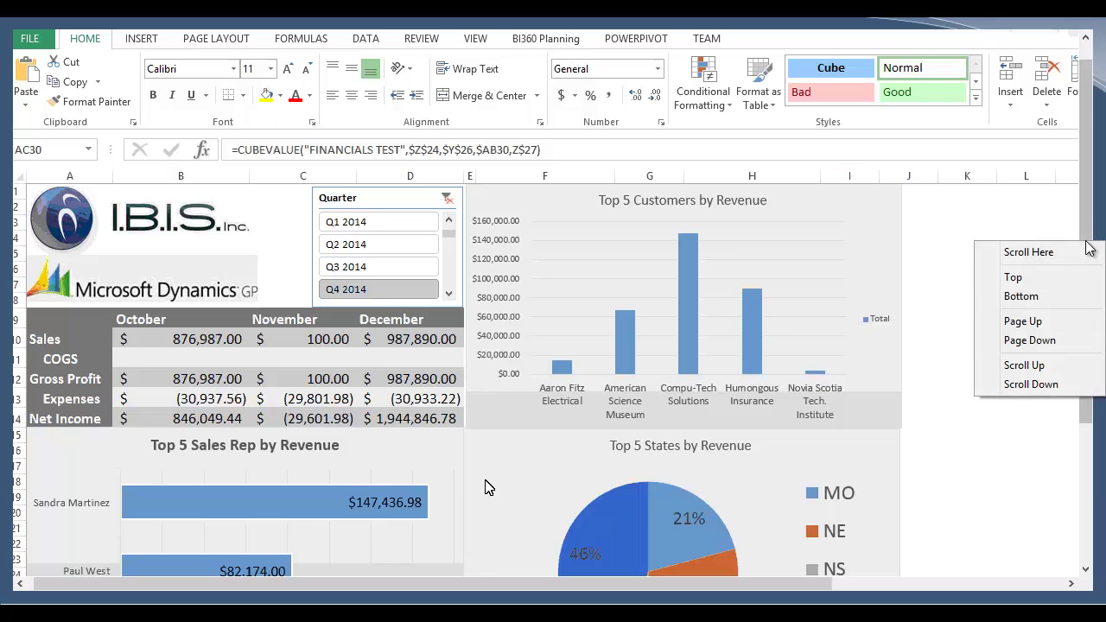
left_click(373, 203)
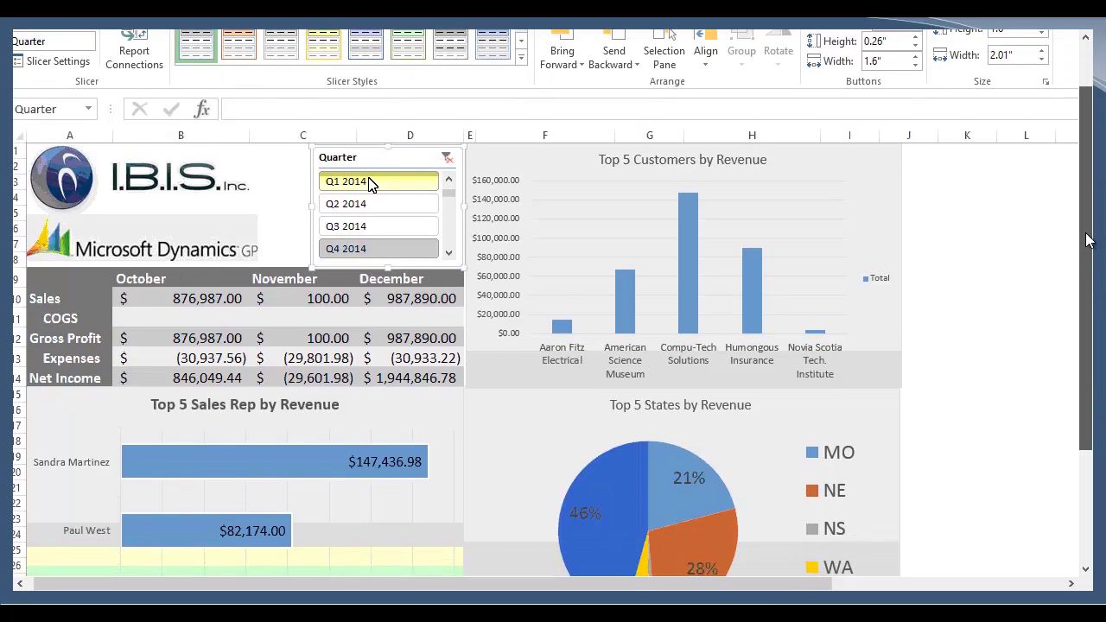
left_click(370, 182)
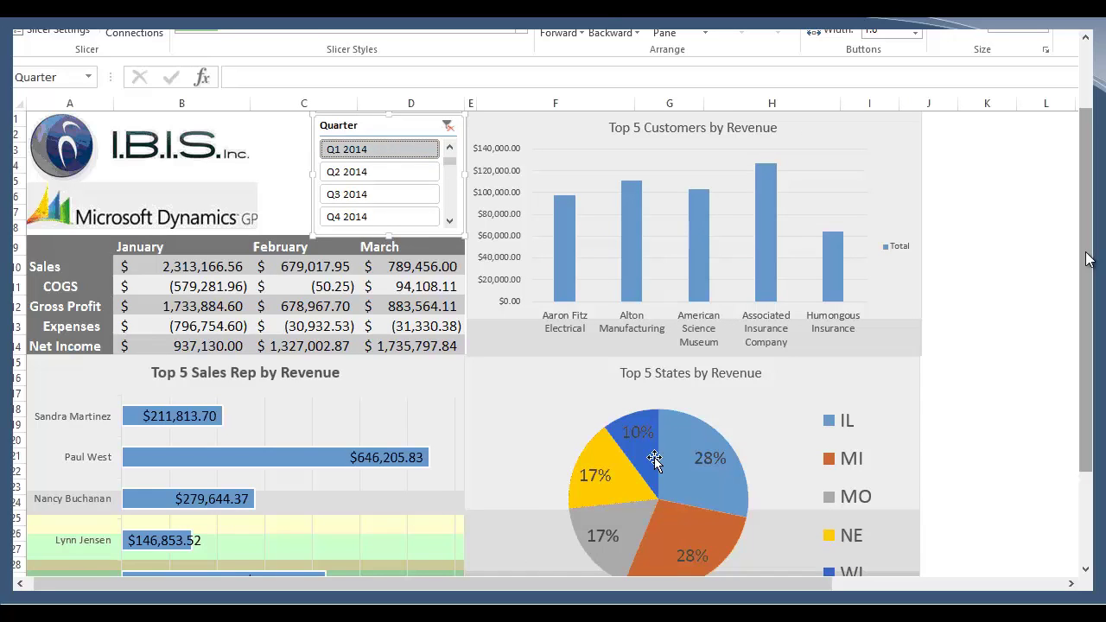
left_click_drag(1087, 259, 1089, 290)
left_click(223, 220)
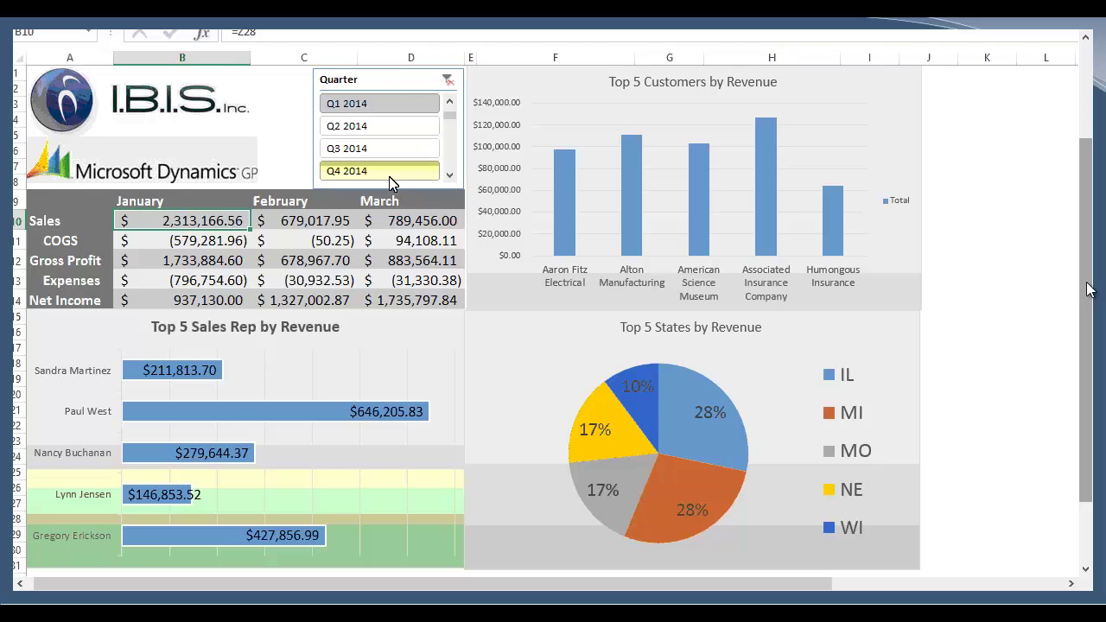
Step: Compare the dashboard's quarters by filtering it to Q2, Q1, Q3 and Q4 2014 in turn
left_click(385, 128)
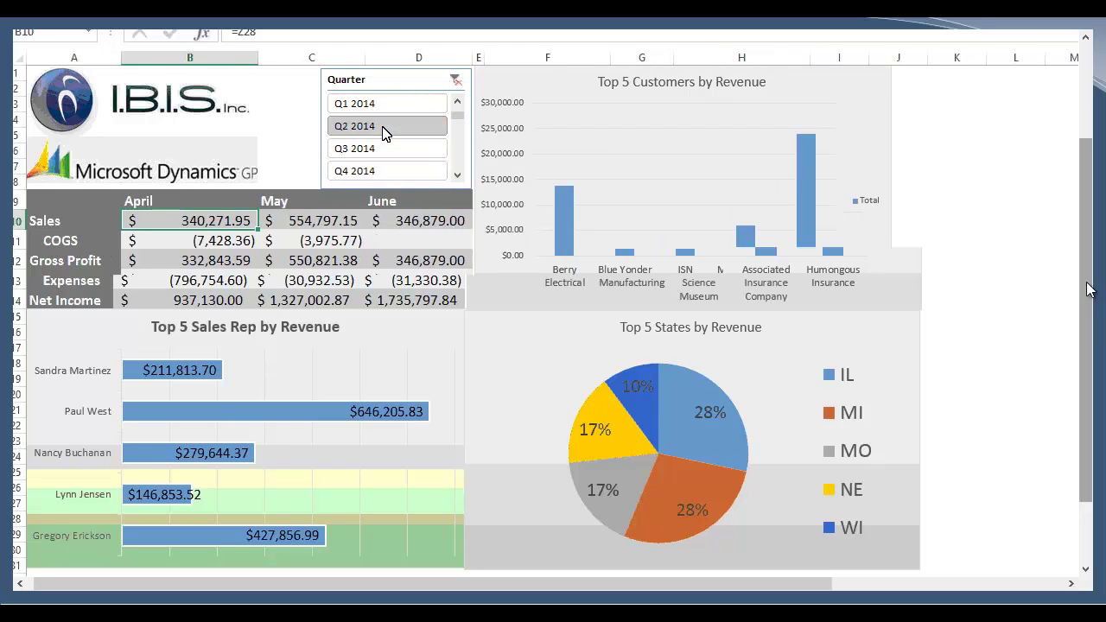
left_click(383, 105)
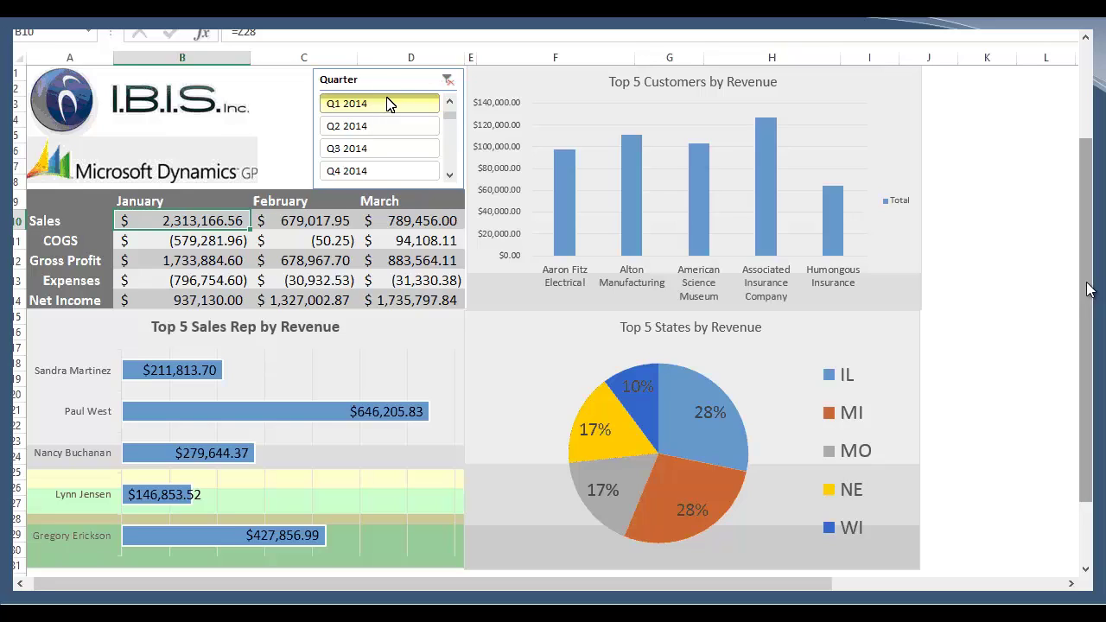
left_click(360, 153)
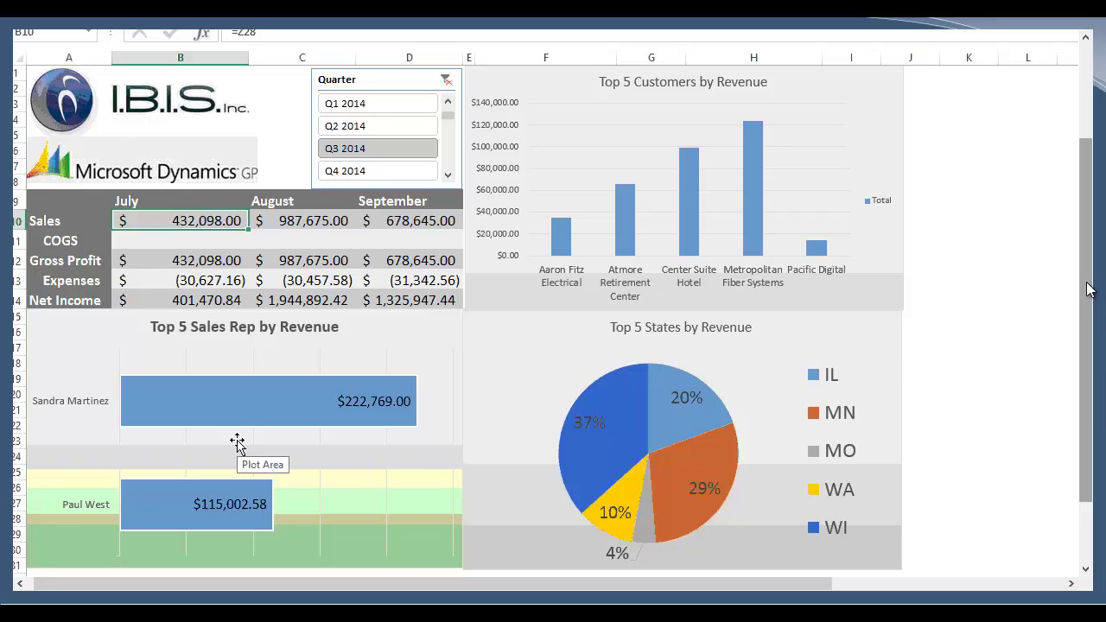
left_click(363, 177)
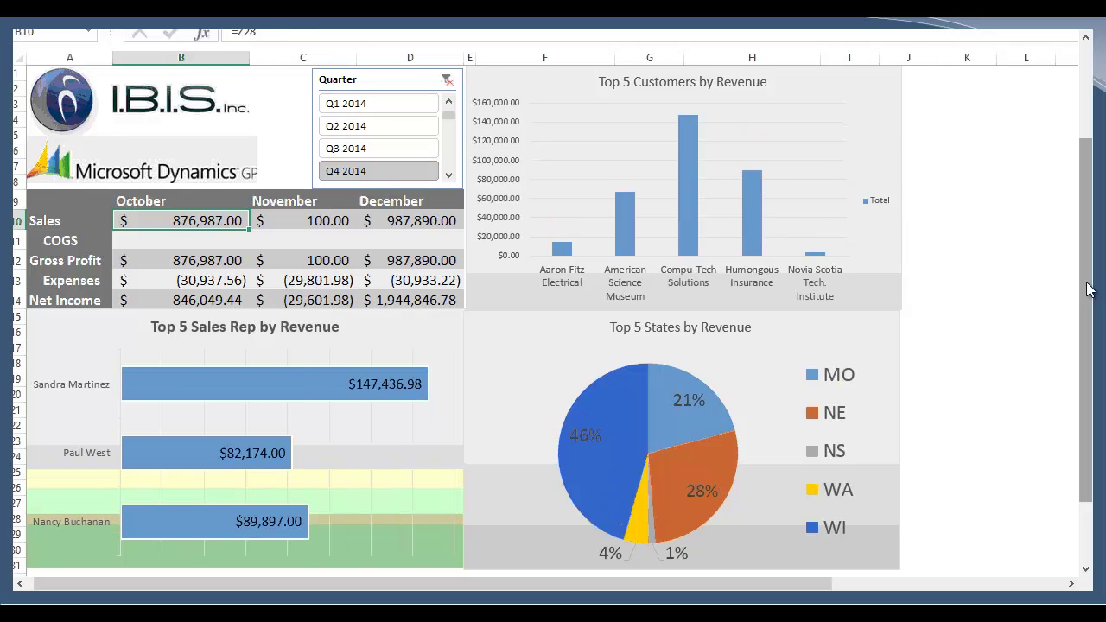
Step: Examine the formulas behind the Sales, COGS, Gross Profit and Expenses cells for October and November
left_click(290, 263)
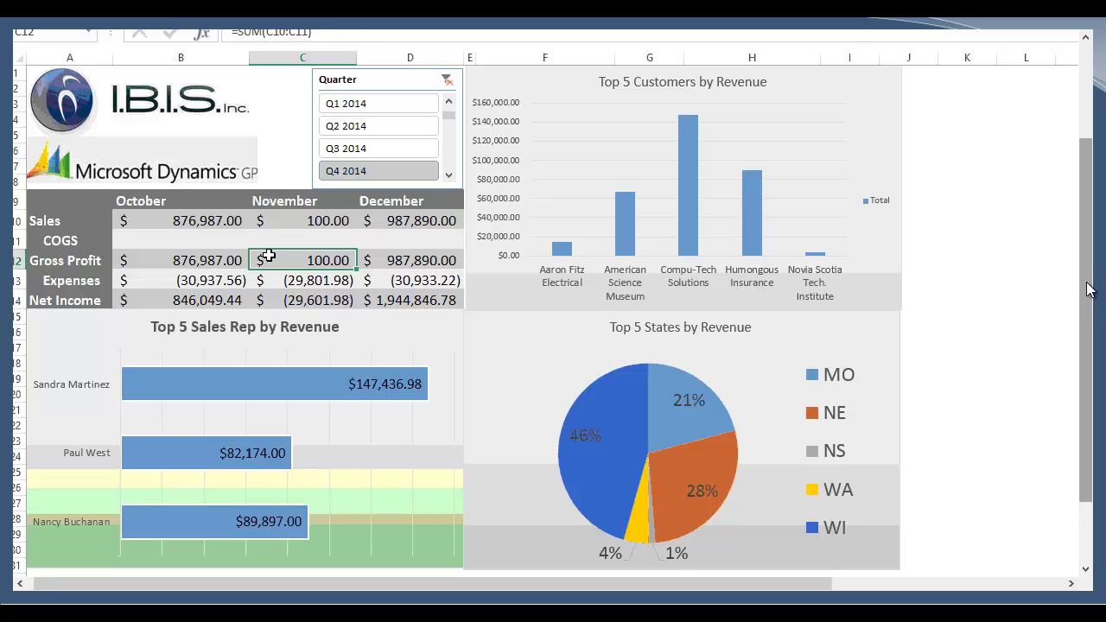
key("Left")
key("Up")
key("Up")
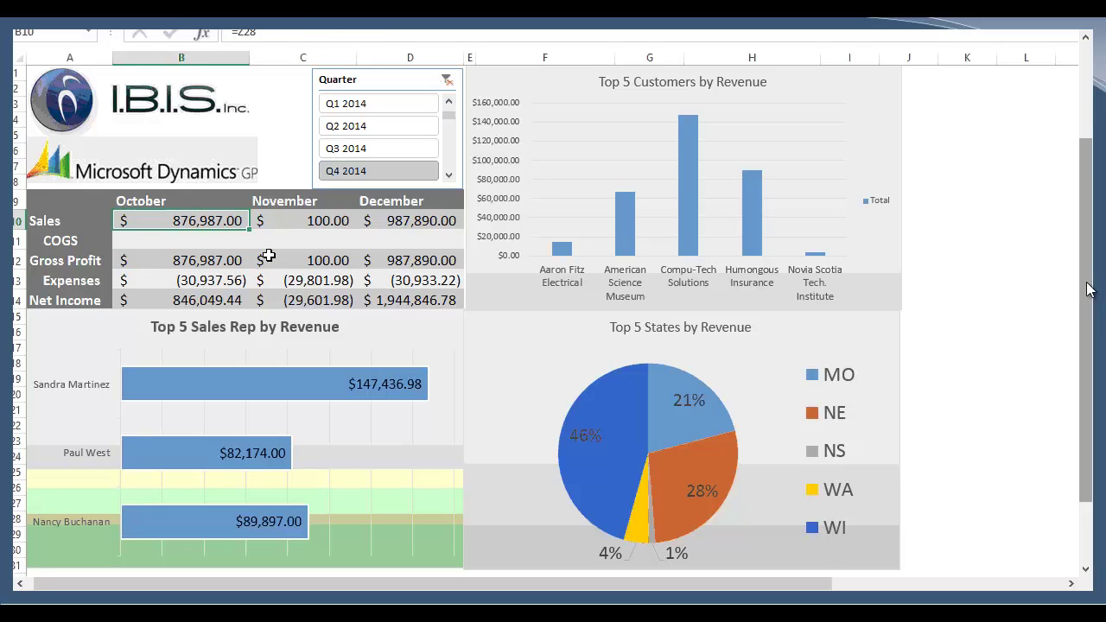
key("Down")
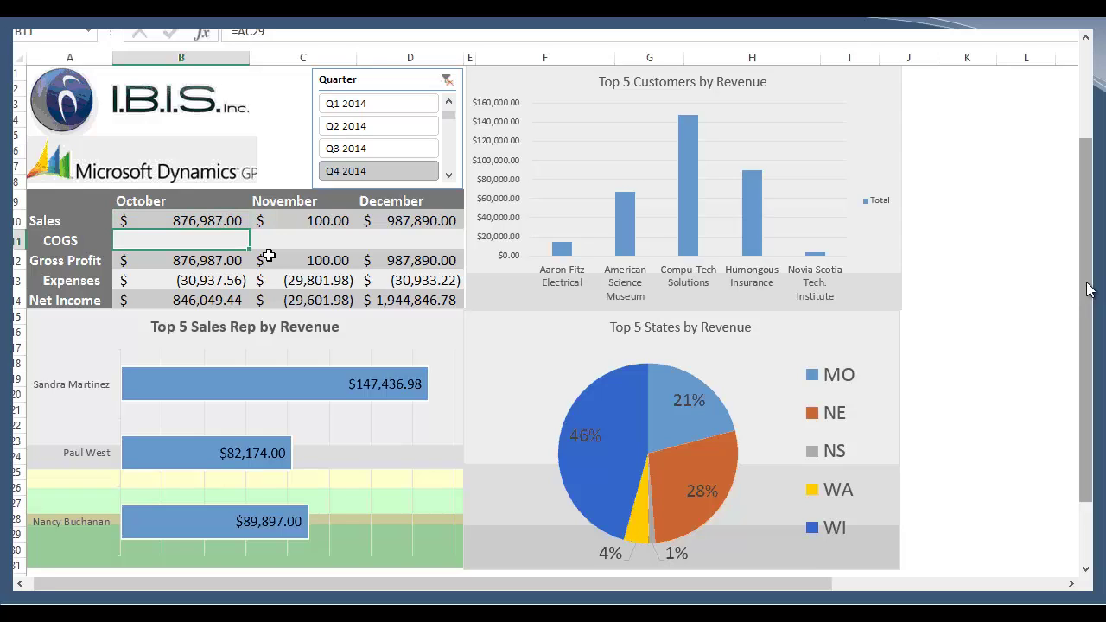
key("Down")
key("Down")
key("Right")
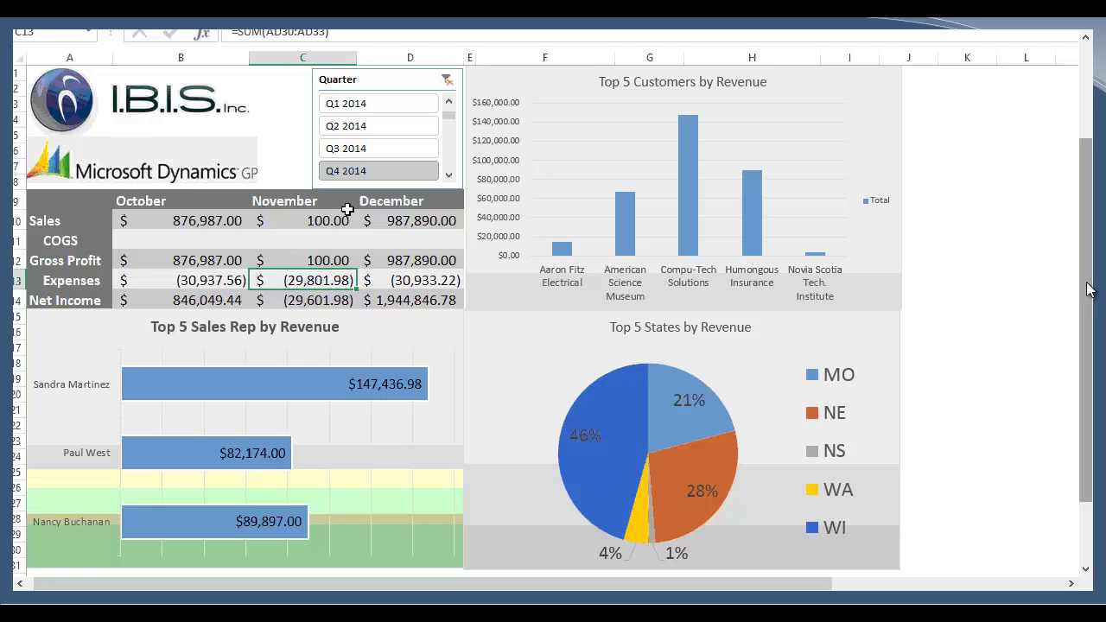
Step: Filter the dashboard to Q3 2014 and finish on Q2 2014 with the Quarter slicer
left_click(364, 154)
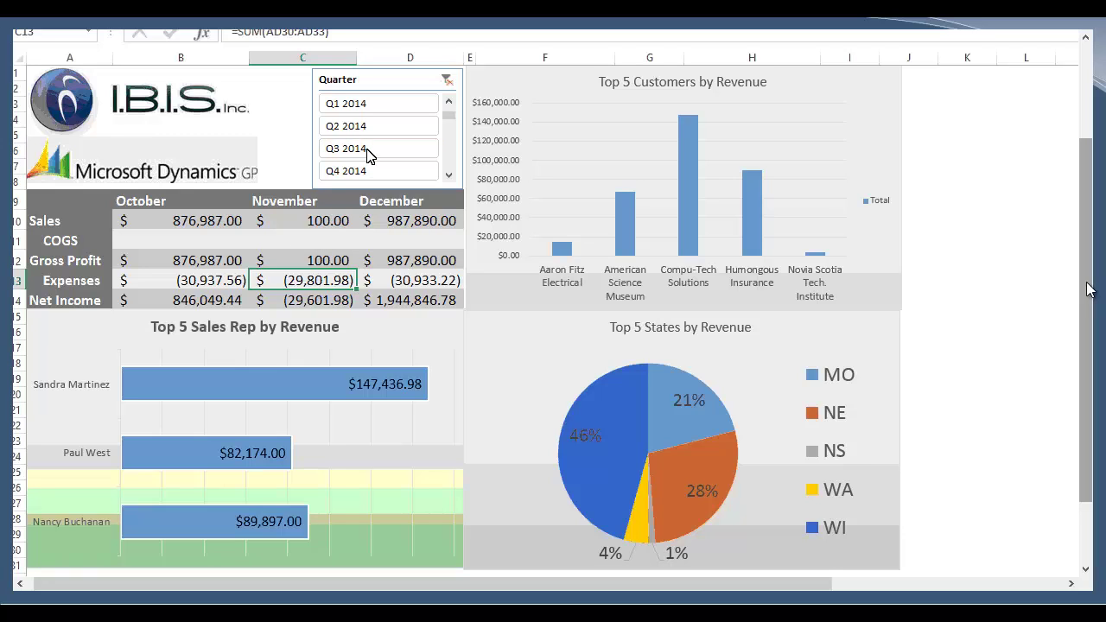
left_click(363, 126)
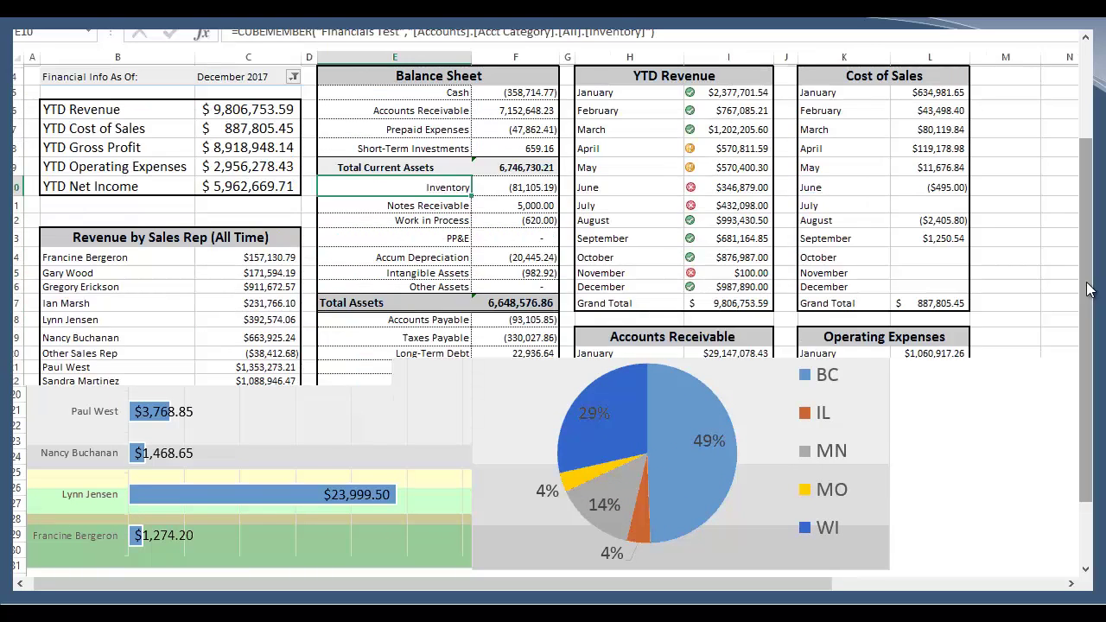
Step: Check the formula behind the Balance Sheet's PP&E label and set the Financial Info As Of filter to 05 Jan 2017
left_click(440, 245)
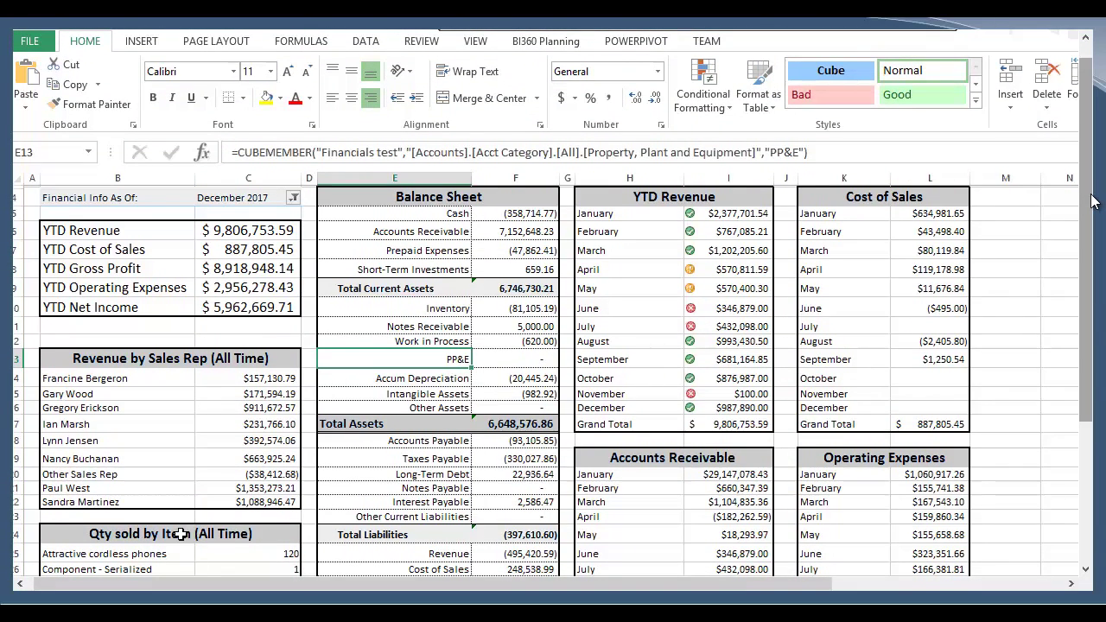
left_click(224, 197)
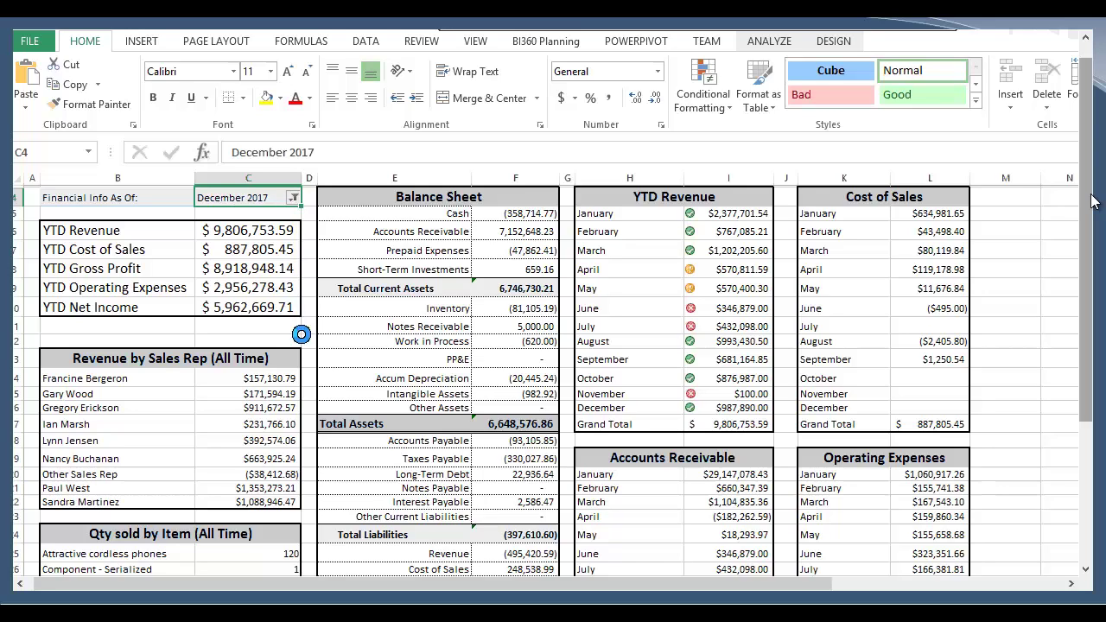
key("alt+Down")
left_click(157, 296)
left_click(204, 309)
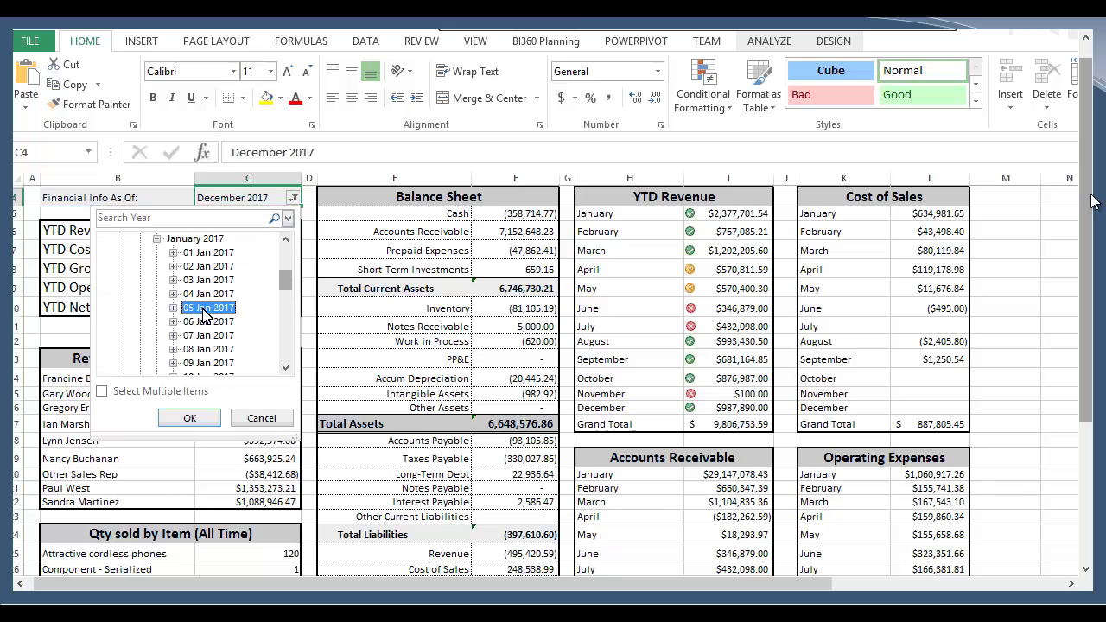
left_click(191, 417)
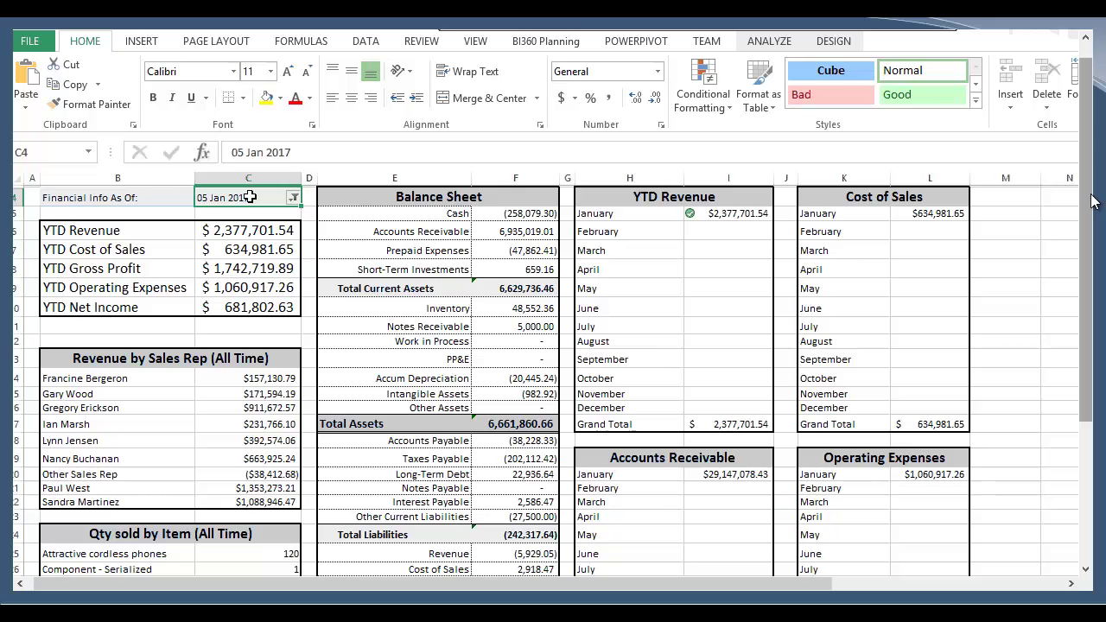
Step: Set the Financial Info As Of filter to September 2017 within Q3 2017
left_click(294, 197)
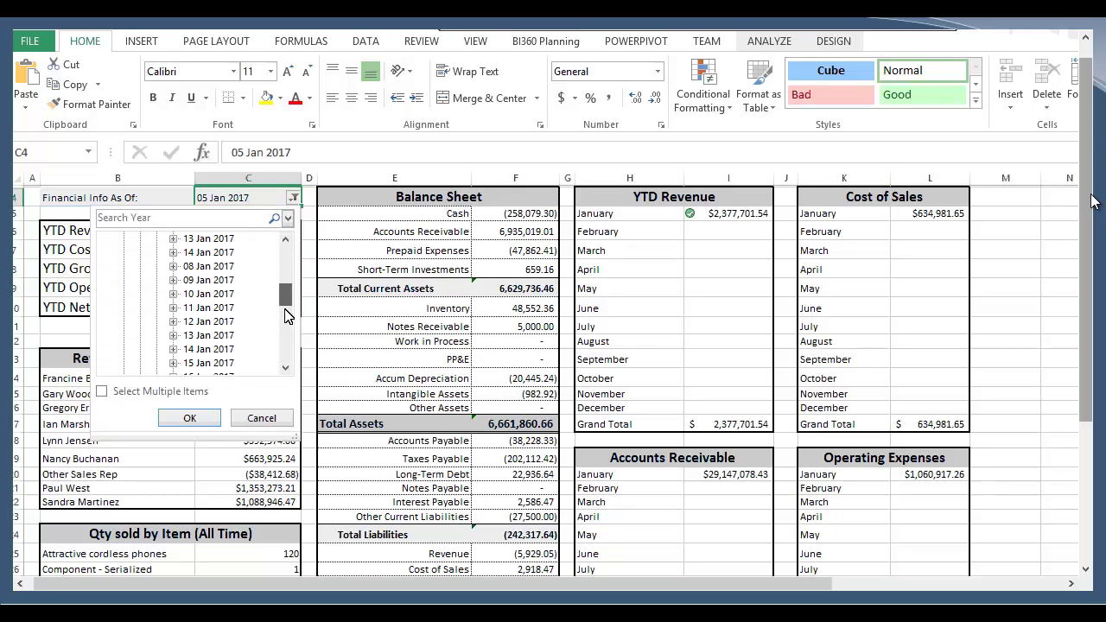
left_click_drag(288, 315, 288, 356)
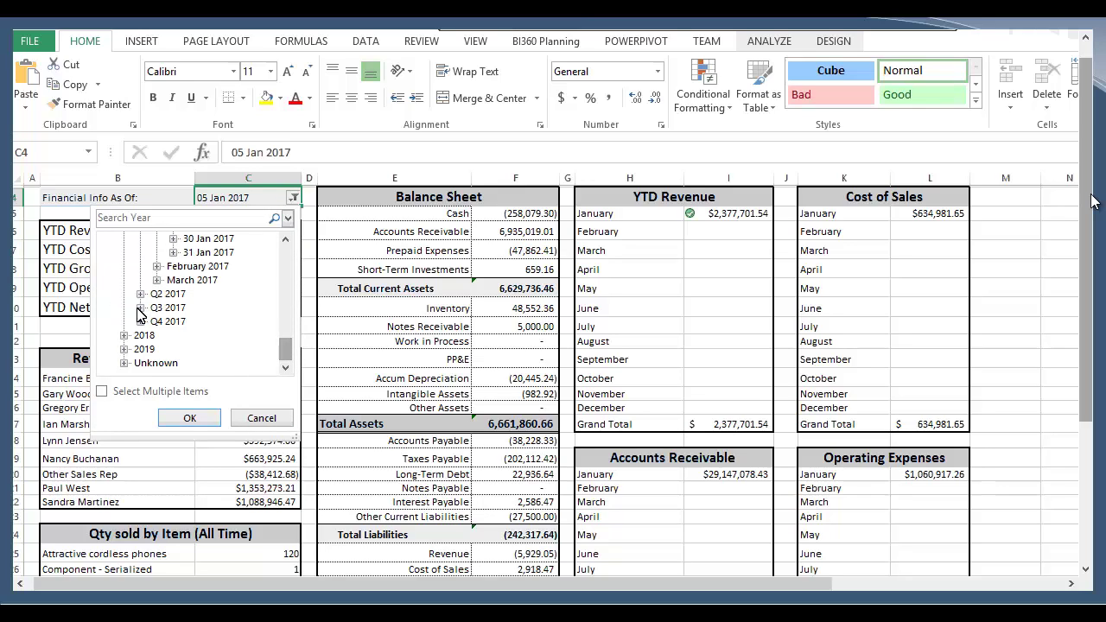
left_click(140, 308)
left_click(201, 349)
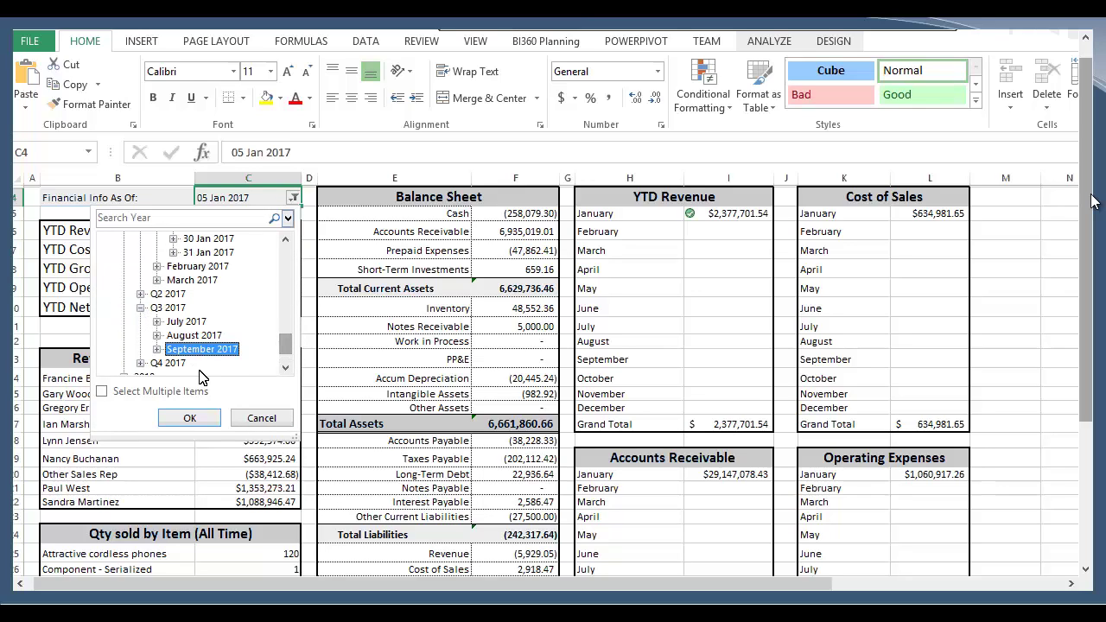
left_click(196, 418)
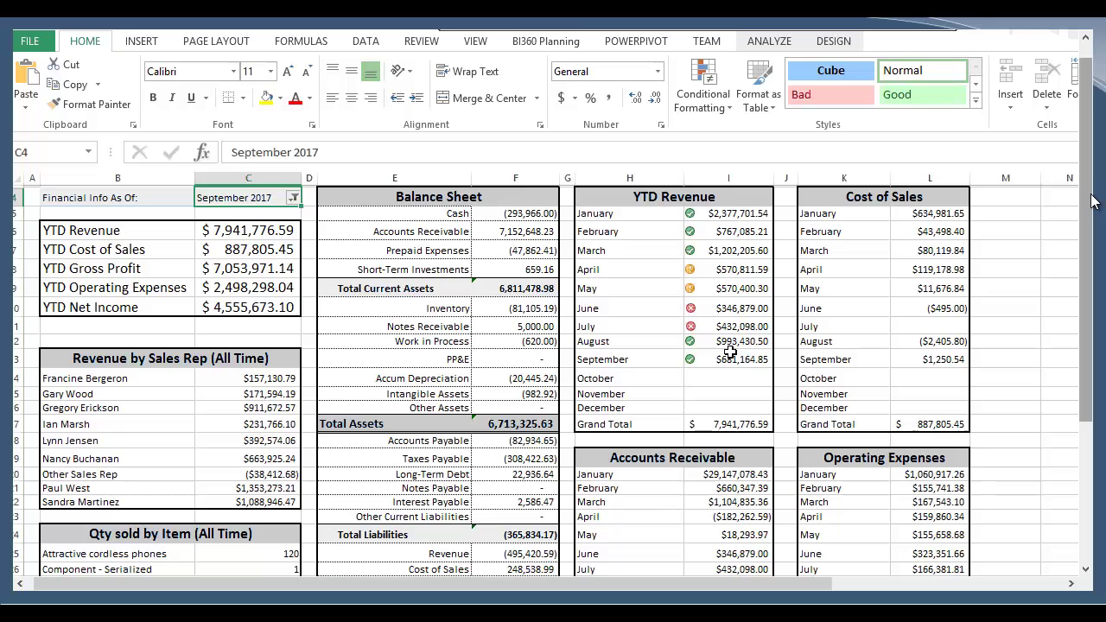
Step: Examine the formulas and icon indicators in the YTD Revenue table for January, April, May and July
left_click(710, 216)
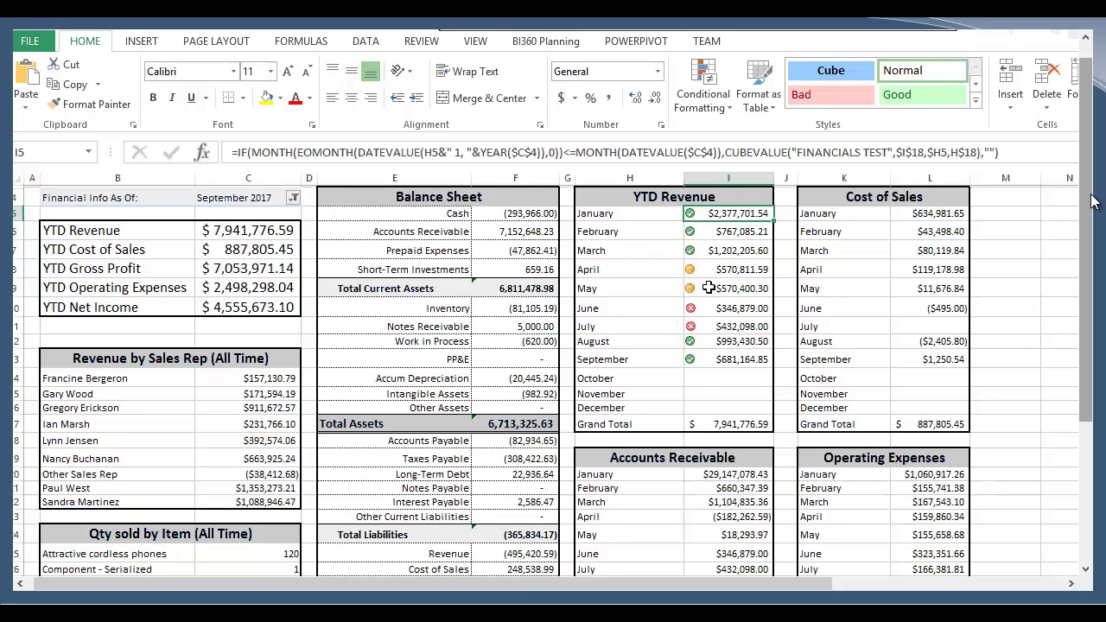
left_click_drag(708, 269, 709, 291)
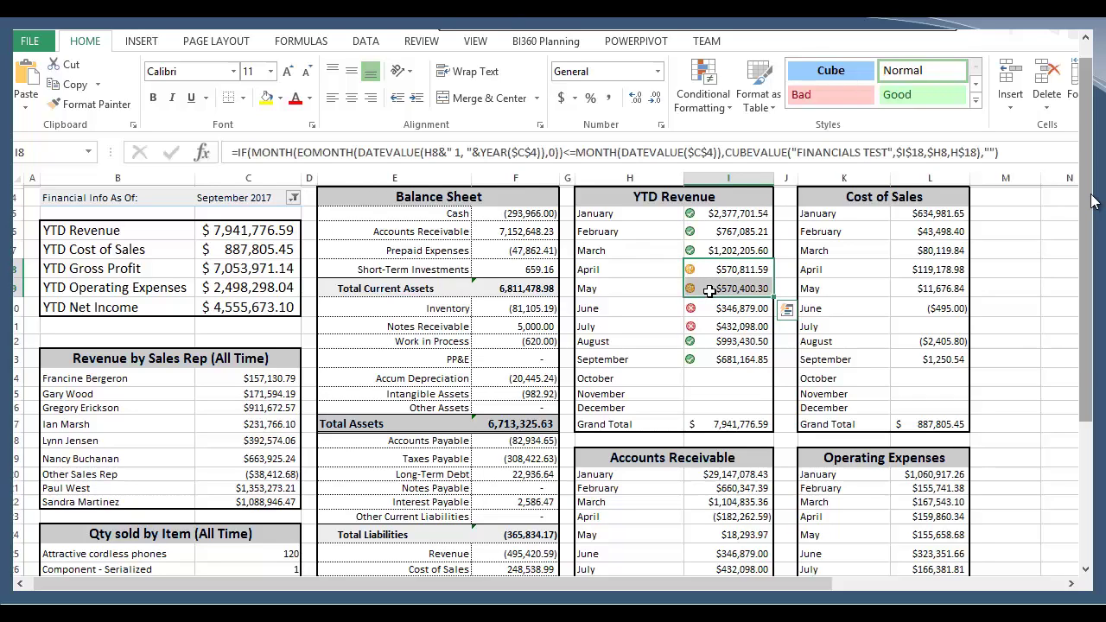
key("Down")
key("Down")
key("Down")
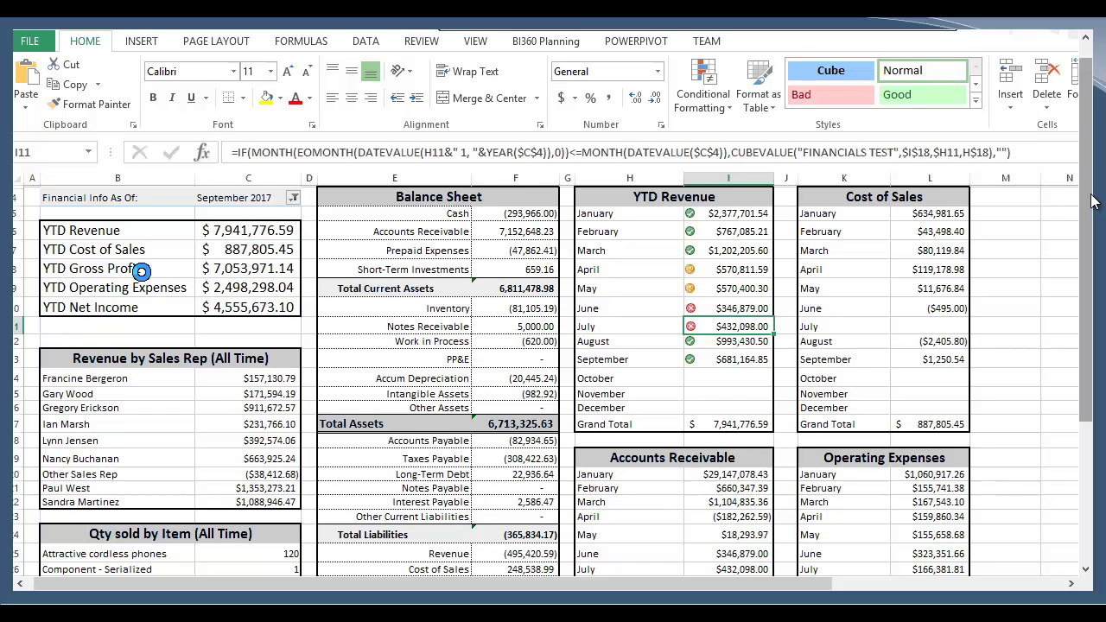
Step: Set the Financial Info As Of filter to May 2017 within Q2 2017
left_click(187, 293)
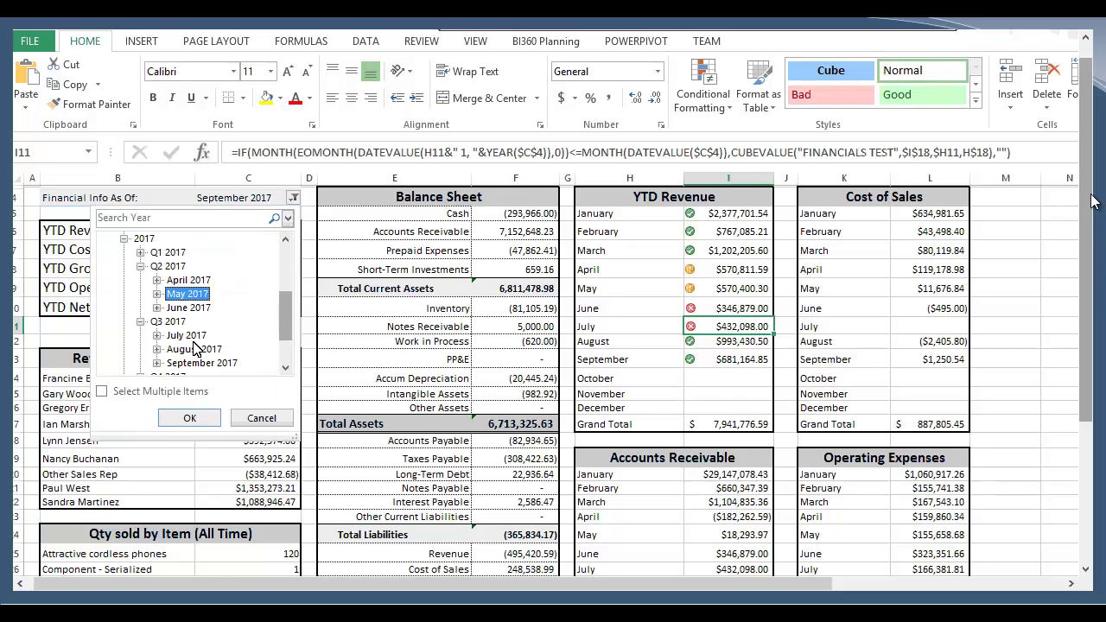
left_click(190, 418)
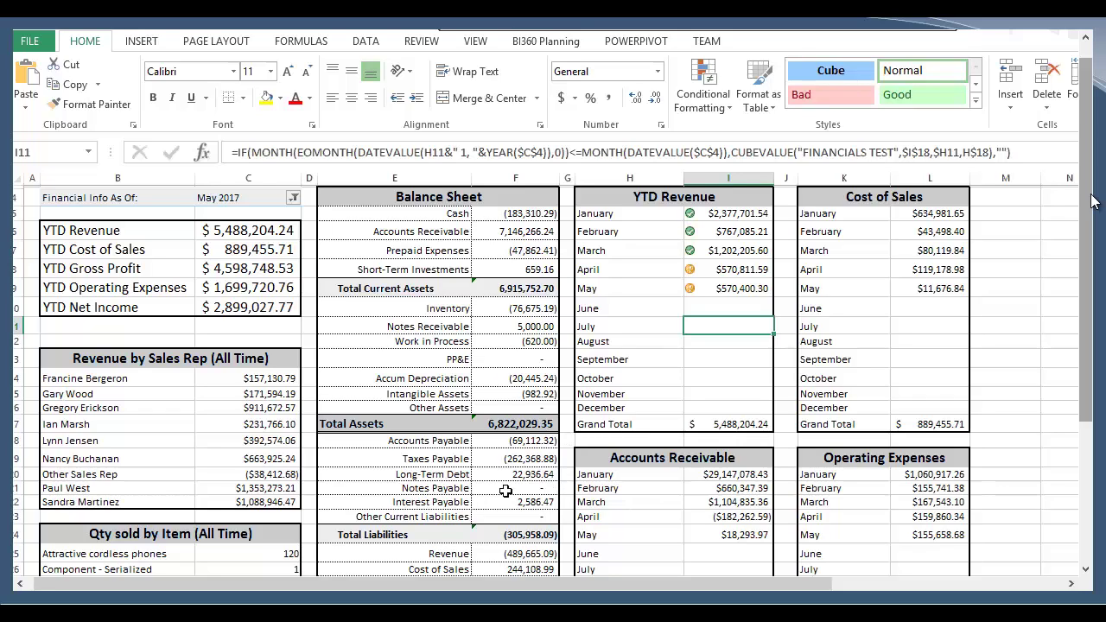
Step: Switch the shared content from the desktop to the analysis cubes presentation and advance to the Drill Through Functionality slide
left_click(593, 32)
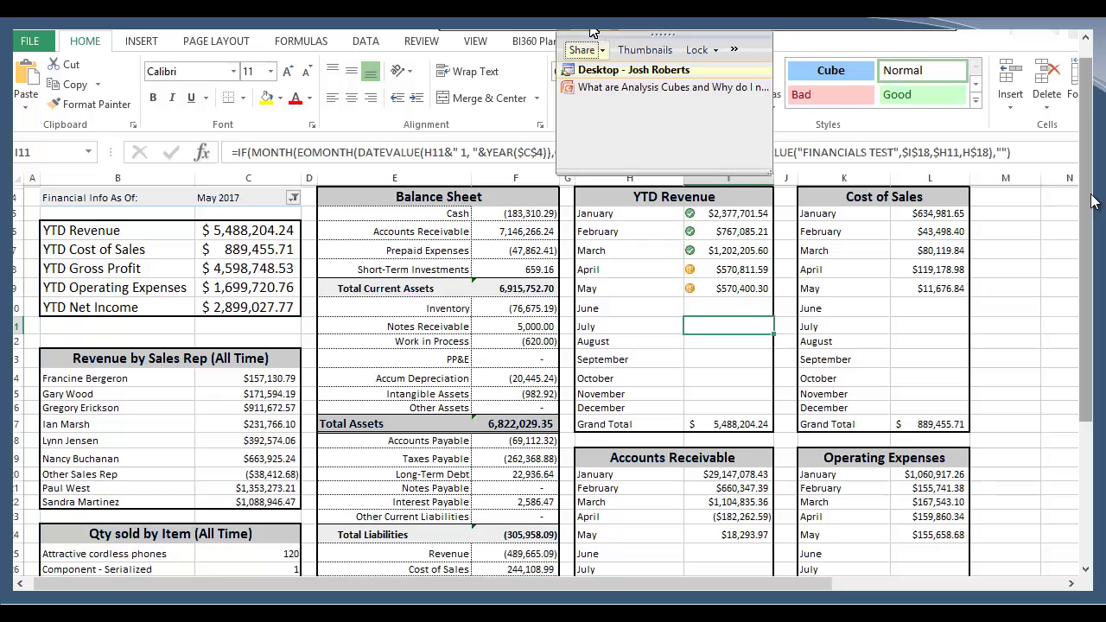
left_click(665, 87)
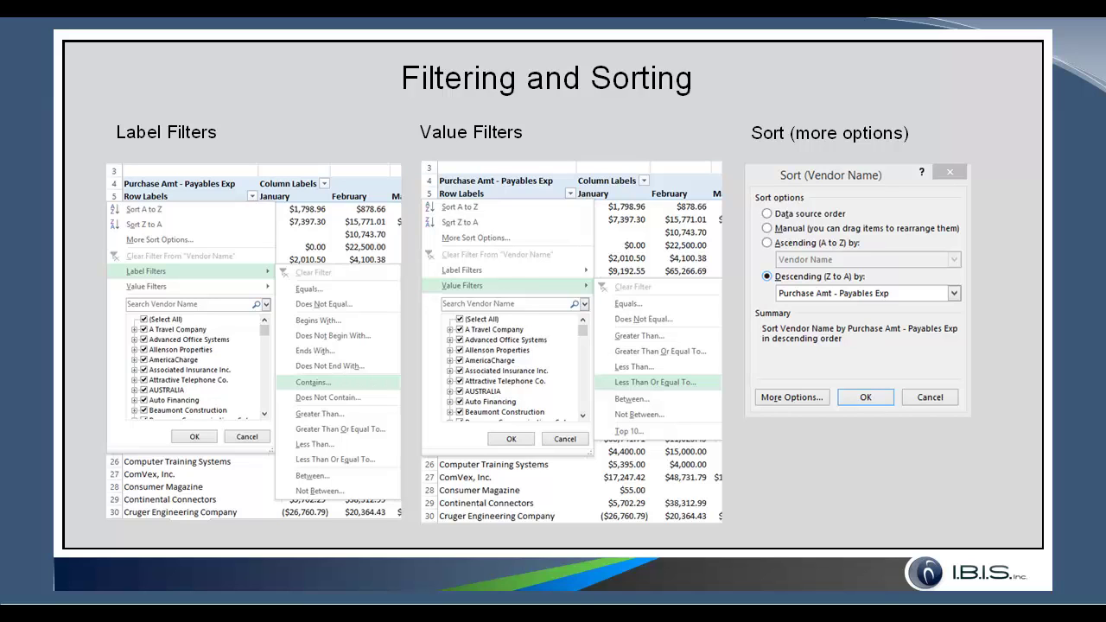
key("Right")
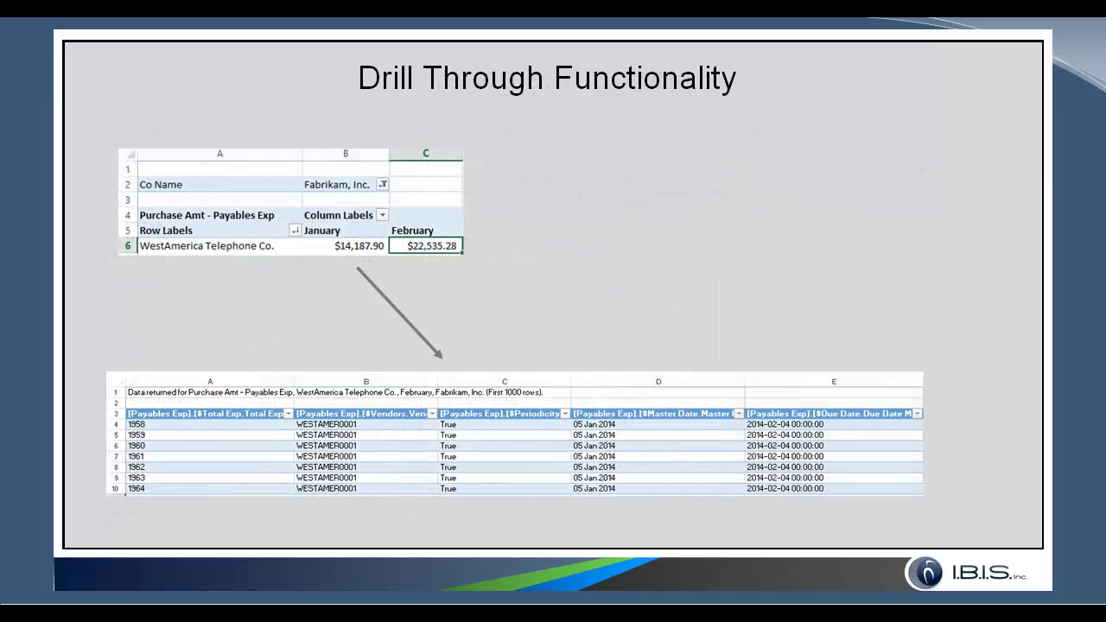